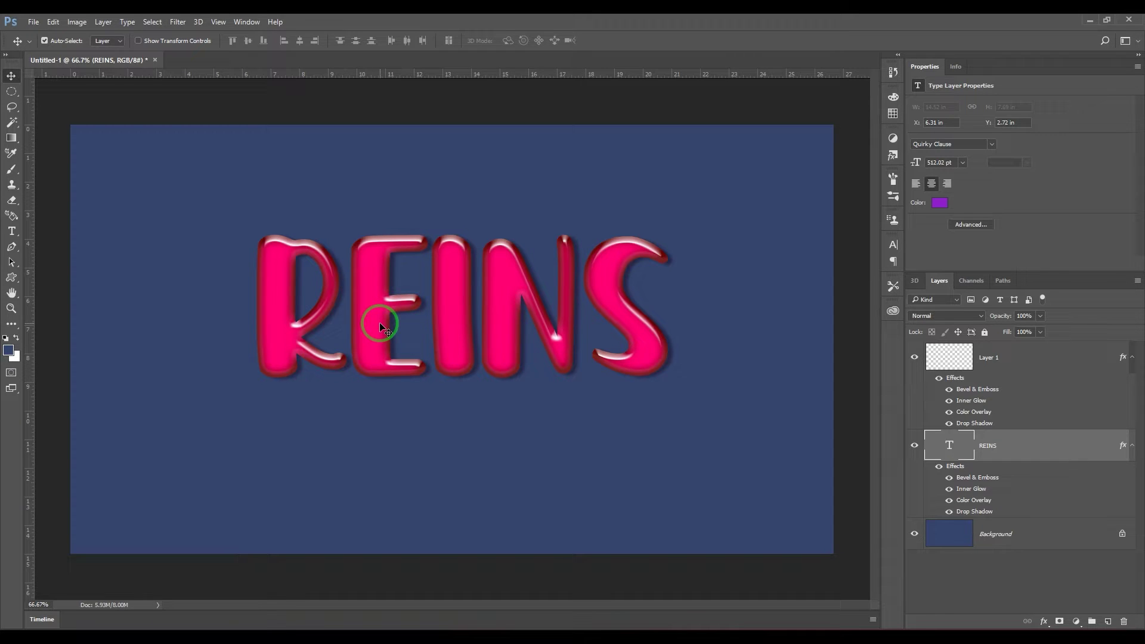
- On Layer 1, brush a speech-bubble loop around REINS, redrawing it once, then close the document
{"action": "left_click", "coordinate": [1020, 366]}
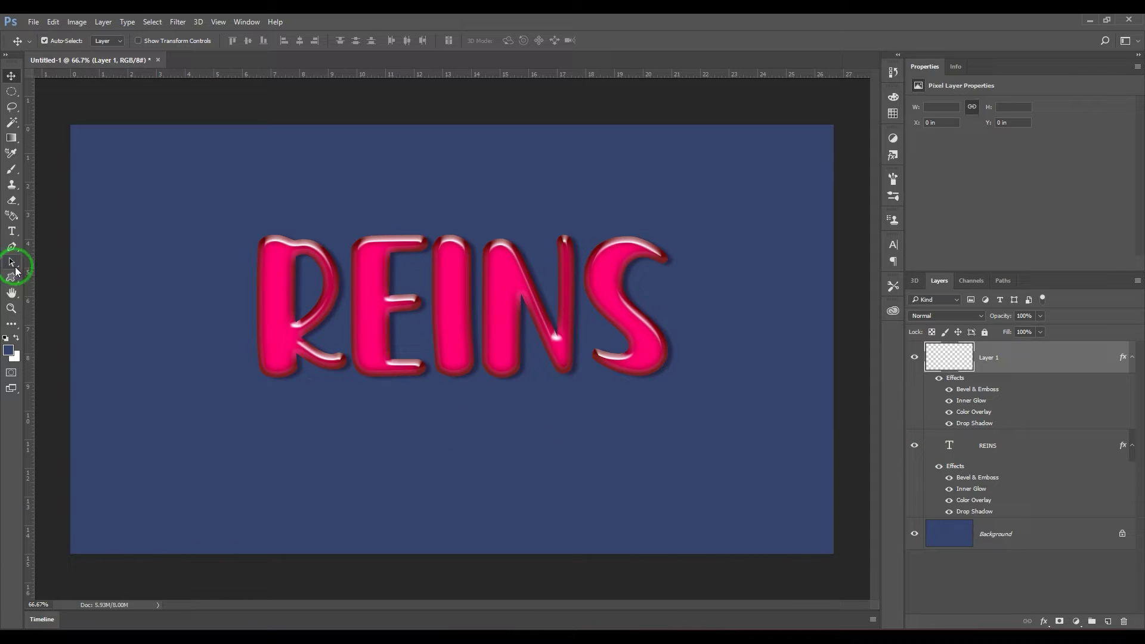
{"action": "left_click", "coordinate": [13, 173]}
{"action": "mouse_move", "coordinate": [284, 486]}
{"action": "left_mouse_down"}
{"action": "mouse_move", "coordinate": [283, 437]}
{"action": "mouse_move", "coordinate": [356, 429]}
{"action": "mouse_move", "coordinate": [515, 467]}
{"action": "mouse_move", "coordinate": [680, 419]}
{"action": "mouse_move", "coordinate": [742, 257]}
{"action": "mouse_move", "coordinate": [697, 151]}
{"action": "mouse_move", "coordinate": [516, 123]}
{"action": "mouse_move", "coordinate": [370, 158]}
{"action": "mouse_move", "coordinate": [210, 229]}
{"action": "mouse_move", "coordinate": [168, 320]}
{"action": "mouse_move", "coordinate": [276, 371]}
{"action": "mouse_move", "coordinate": [342, 378]}
{"action": "left_mouse_up"}
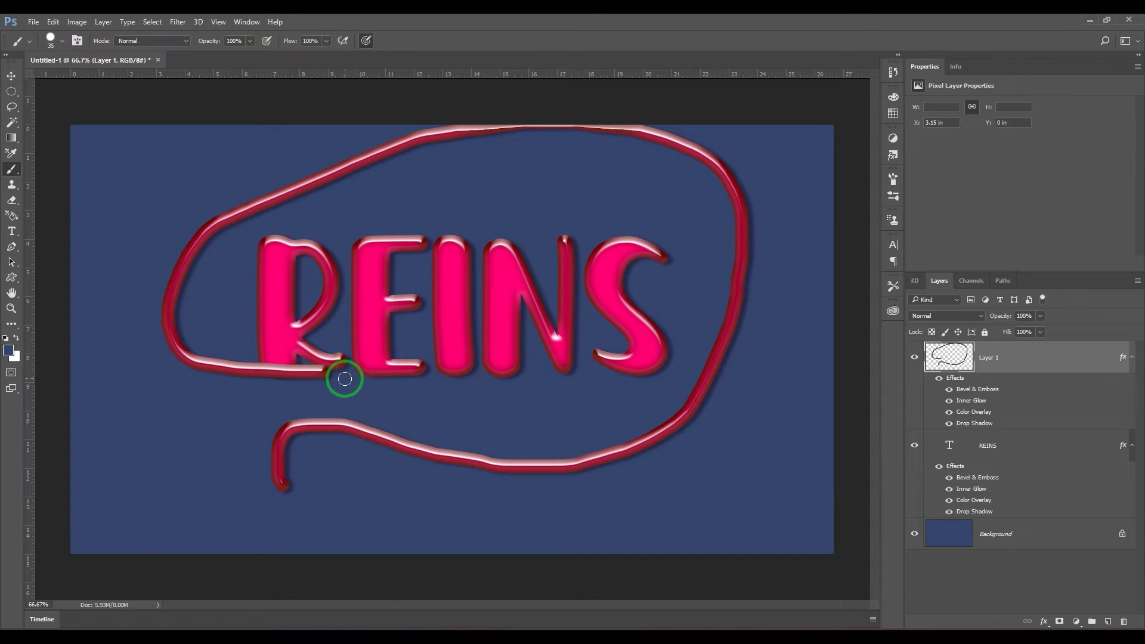
{"action": "key", "text": "ctrl+z"}
{"action": "mouse_move", "coordinate": [319, 458]}
{"action": "left_mouse_down"}
{"action": "mouse_move", "coordinate": [335, 427]}
{"action": "mouse_move", "coordinate": [503, 438]}
{"action": "mouse_move", "coordinate": [701, 351]}
{"action": "mouse_move", "coordinate": [721, 195]}
{"action": "mouse_move", "coordinate": [557, 159]}
{"action": "mouse_move", "coordinate": [400, 158]}
{"action": "mouse_move", "coordinate": [213, 216]}
{"action": "mouse_move", "coordinate": [181, 314]}
{"action": "mouse_move", "coordinate": [227, 392]}
{"action": "mouse_move", "coordinate": [279, 403]}
{"action": "left_mouse_up"}
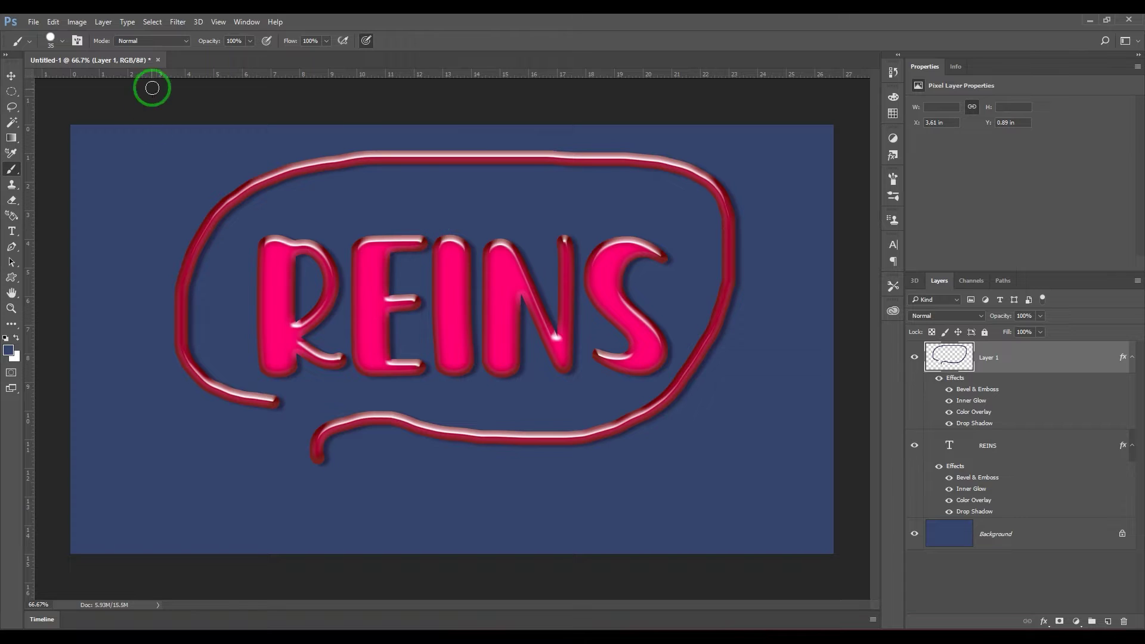
{"action": "left_click", "coordinate": [159, 61]}
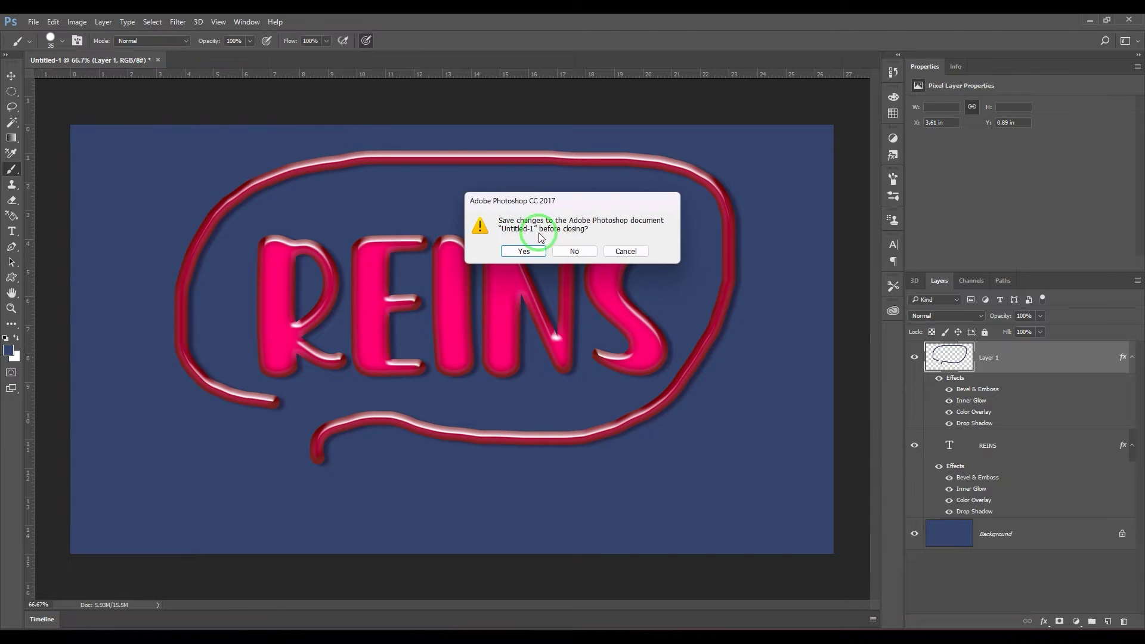
- Discard the old design, create a new 1920 × 1080 document and fill it navy blue
{"action": "left_click", "coordinate": [573, 253]}
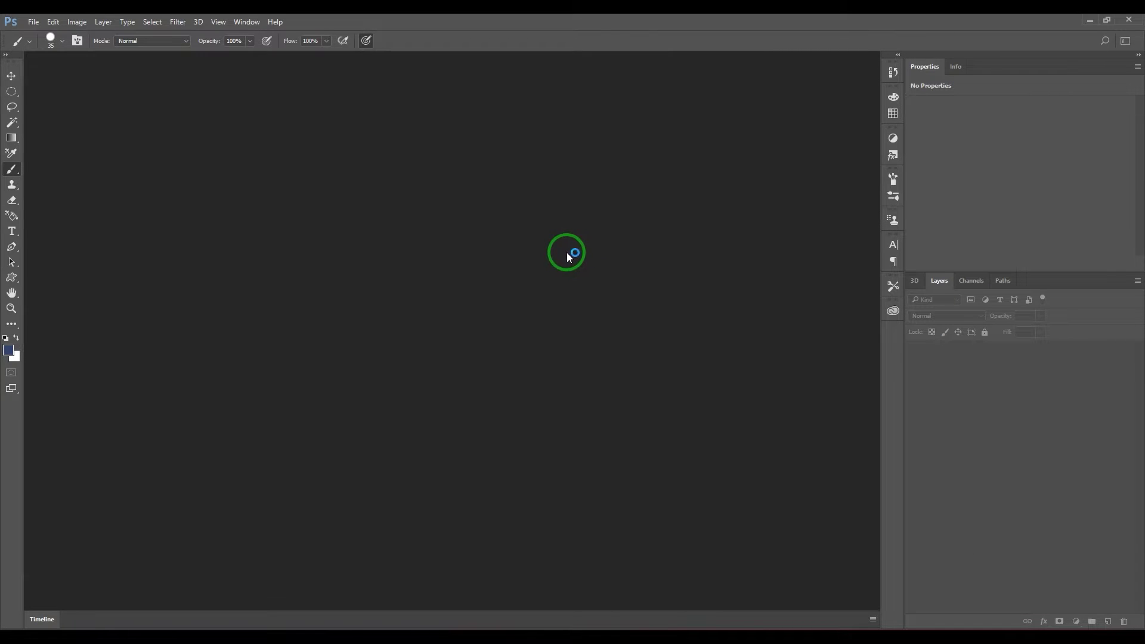
{"action": "key", "text": "ctrl+n"}
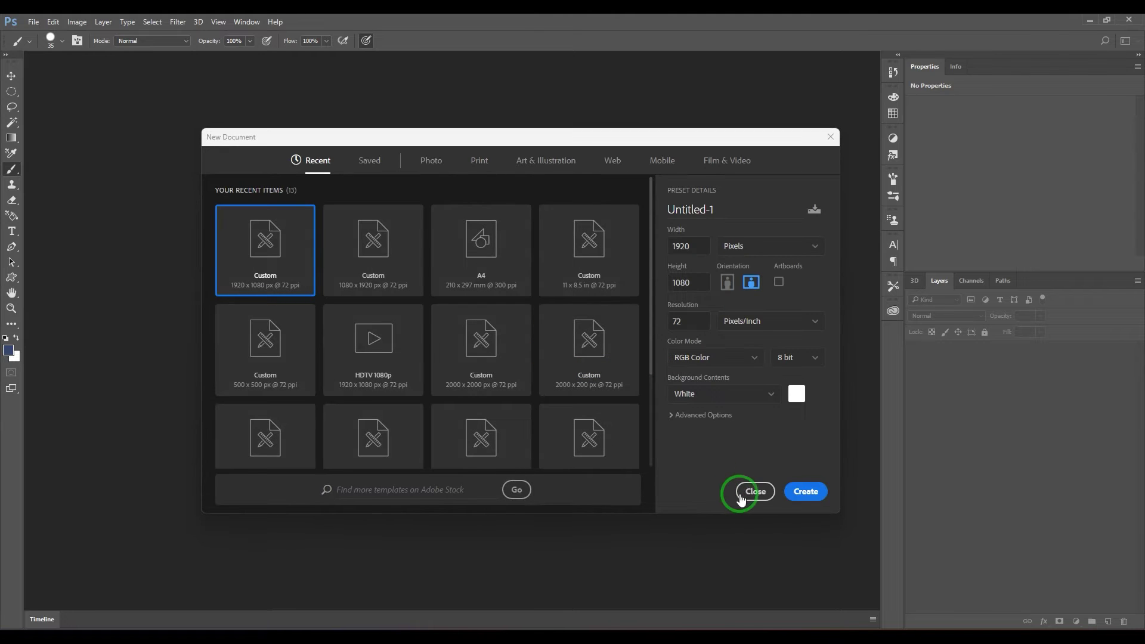
{"action": "left_click", "coordinate": [784, 499]}
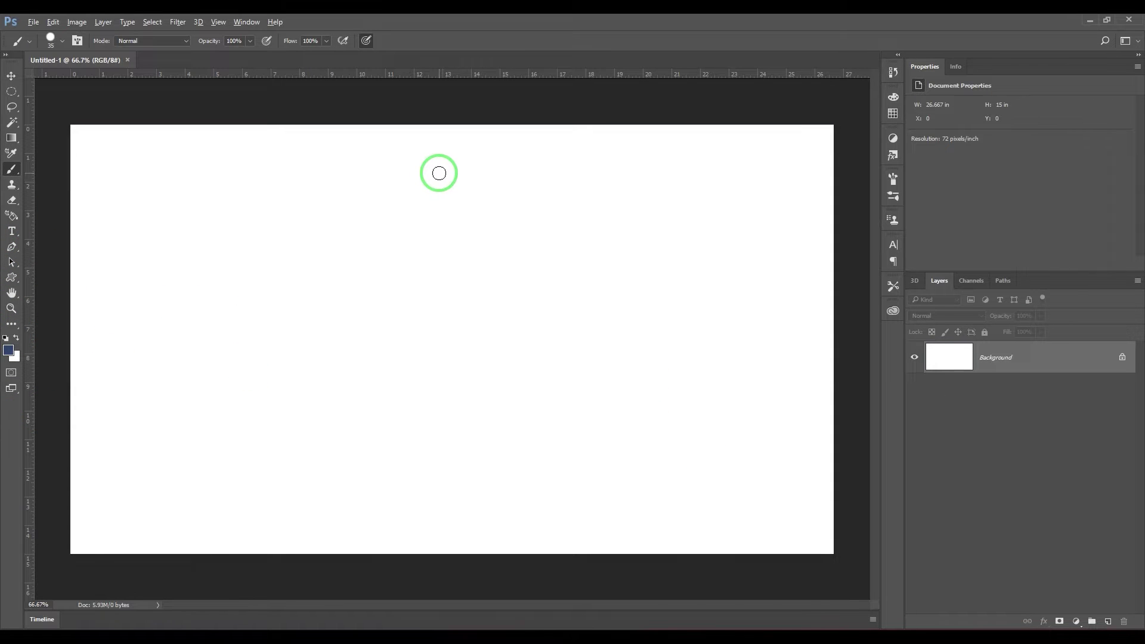
{"action": "key", "text": "alt+BackSpace"}
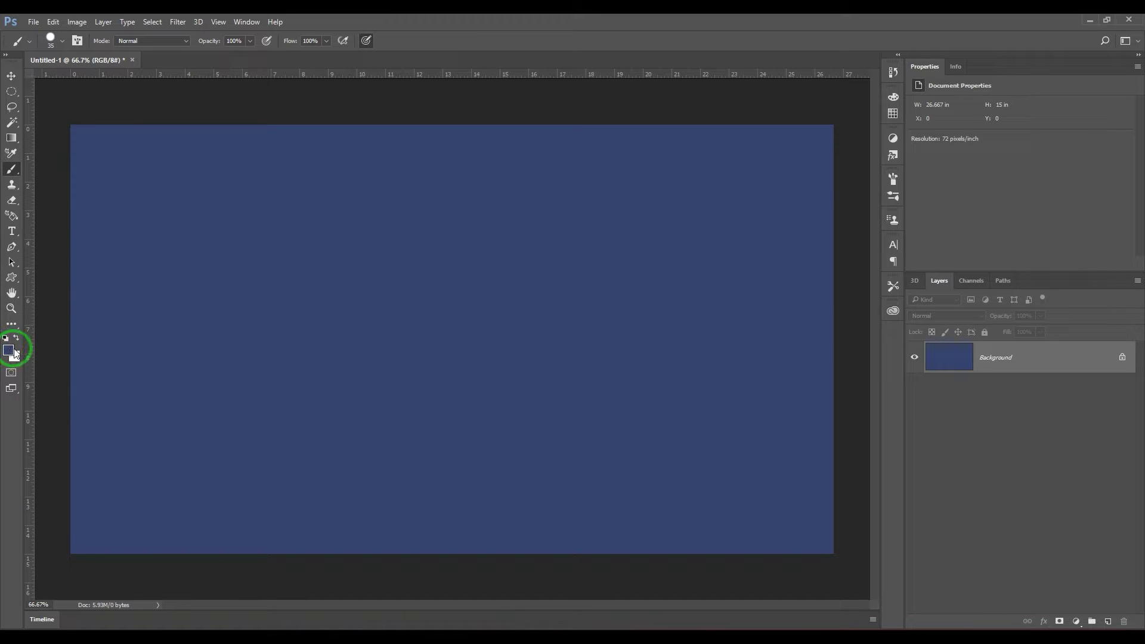
- Type the word REINS on the canvas and shift it up and right
{"action": "left_click", "coordinate": [11, 231]}
{"action": "left_click", "coordinate": [228, 322]}
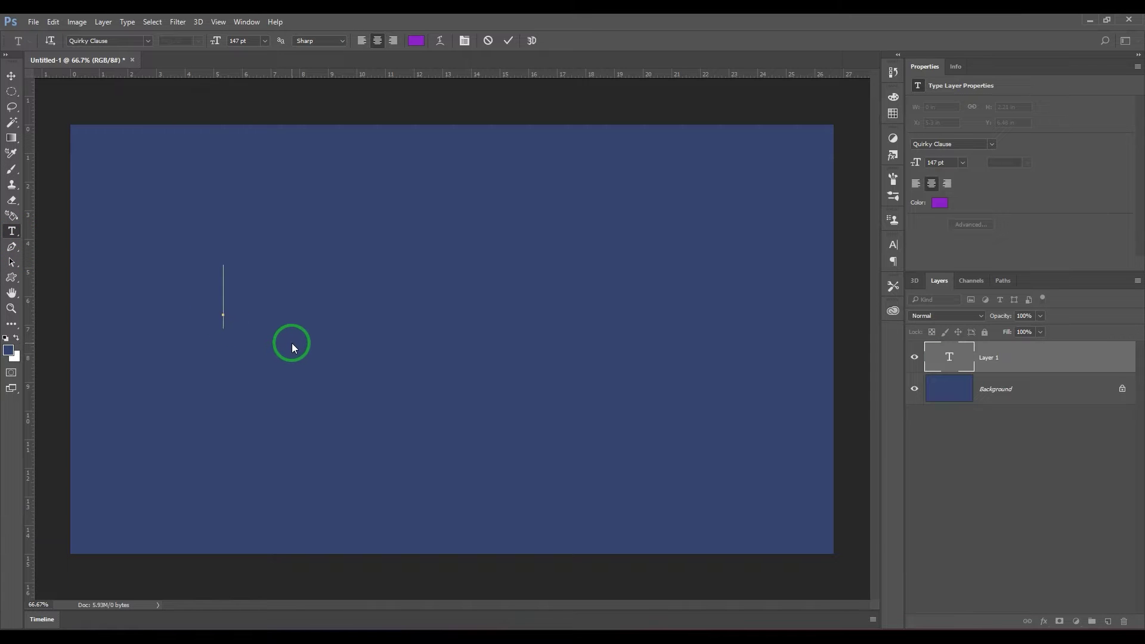
{"action": "type", "text": "REINS"}
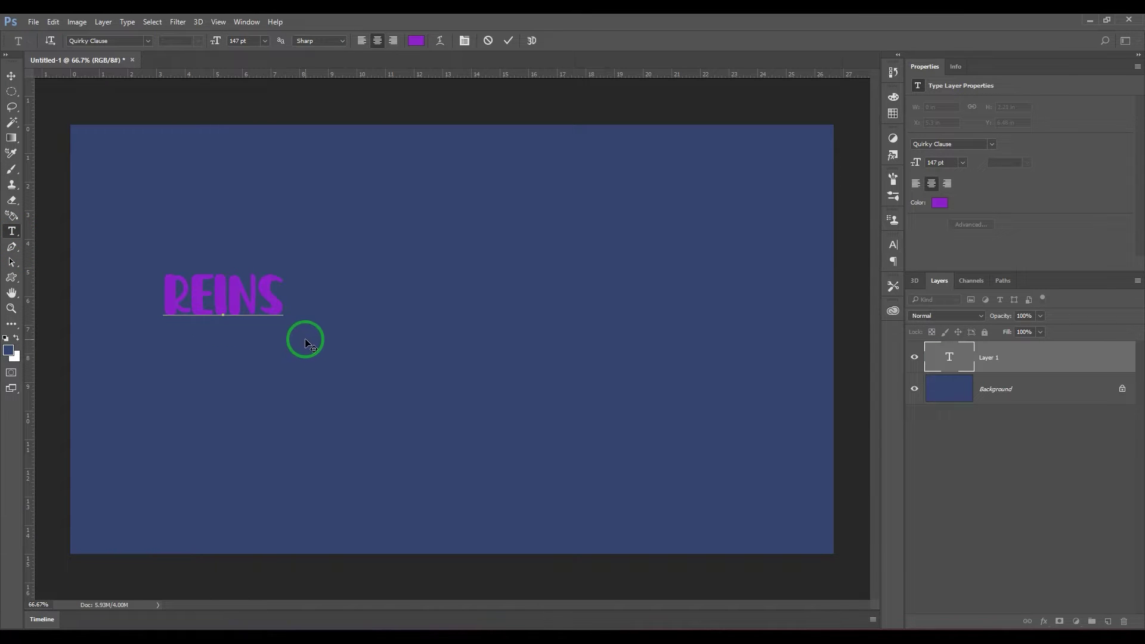
{"action": "left_click", "coordinate": [12, 75]}
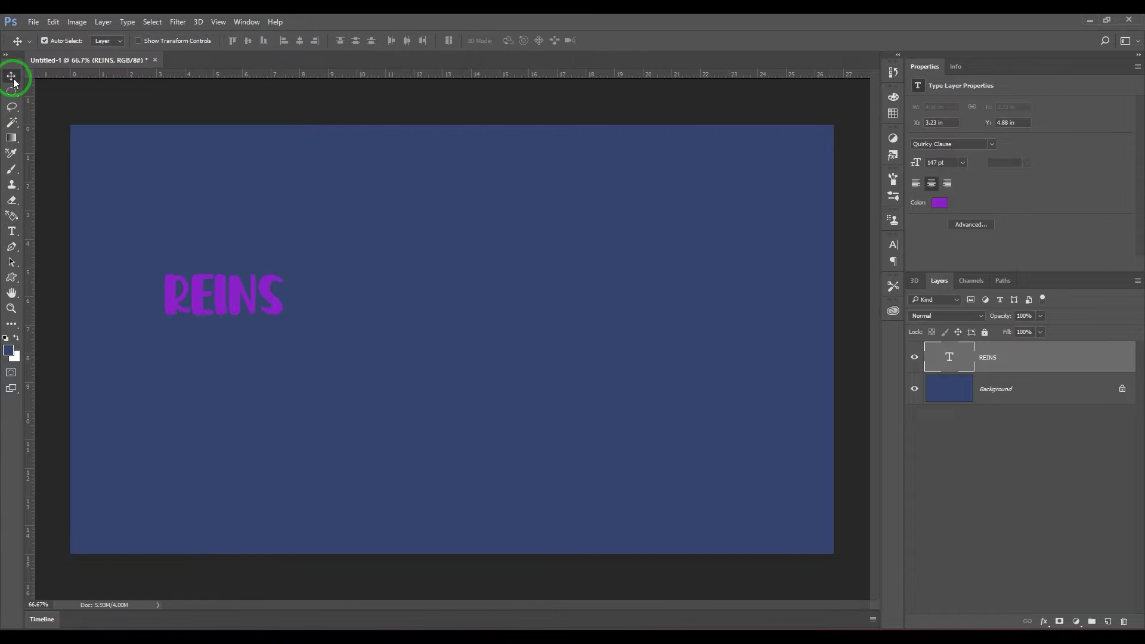
{"action": "left_click_drag", "start_coordinate": [197, 332], "coordinate": [227, 268]}
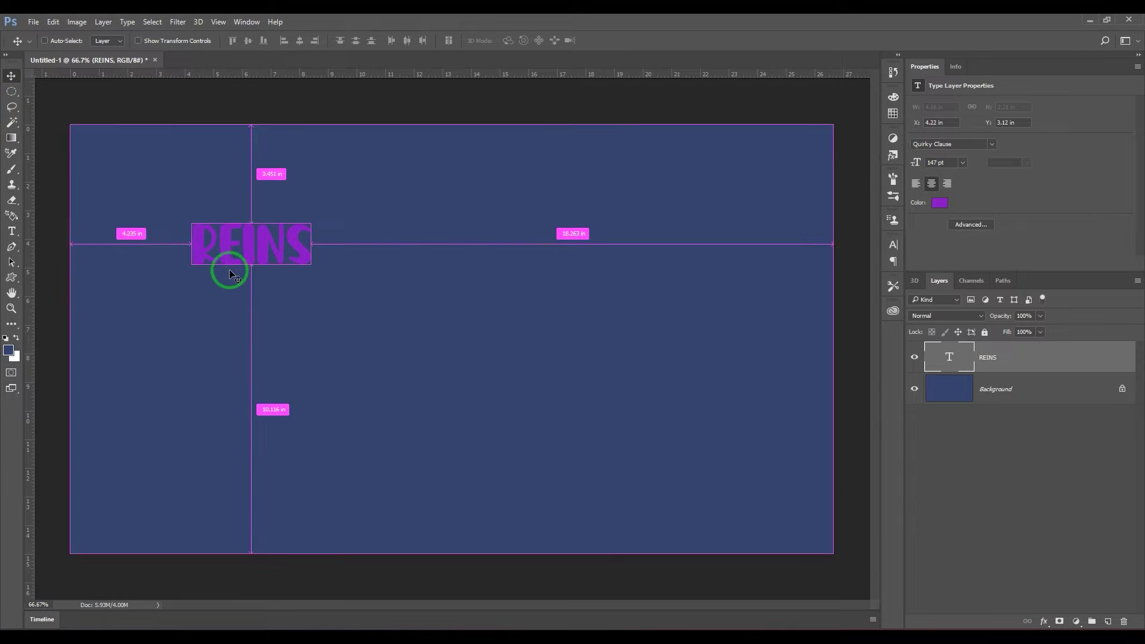
- Scale the REINS text up to about 389% and centre it on the canvas
{"action": "key", "text": "ctrl+t"}
{"action": "left_click_drag", "start_coordinate": [310, 278], "coordinate": [655, 377]}
{"action": "key", "text": "Return"}
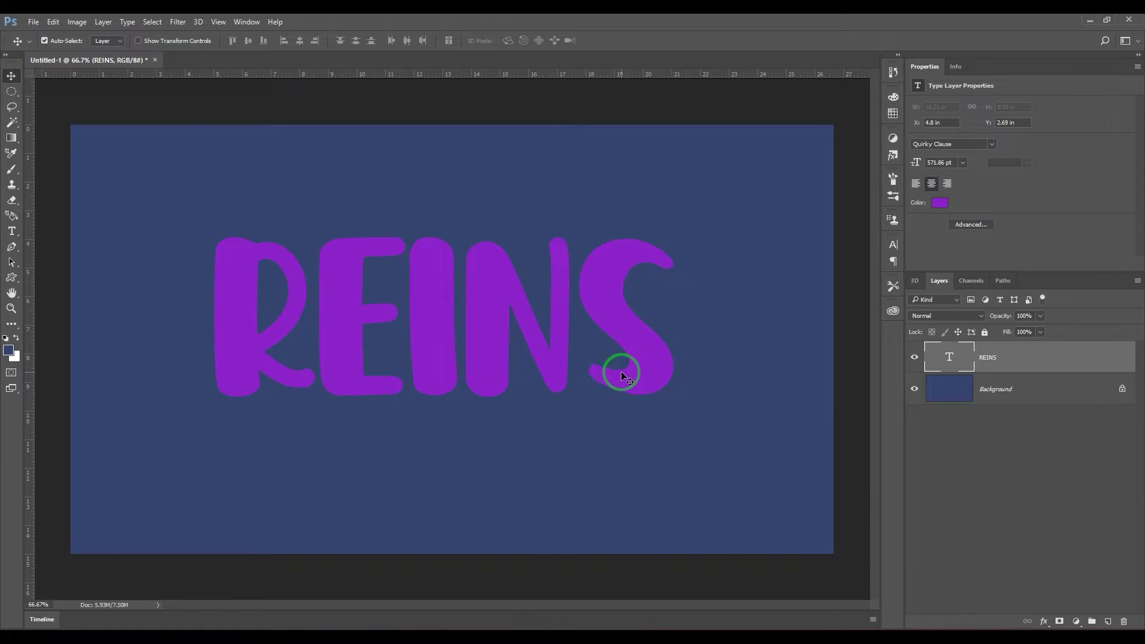
{"action": "mouse_move", "coordinate": [337, 347]}
{"action": "left_mouse_down"}
{"action": "mouse_move", "coordinate": [346, 321]}
{"action": "mouse_move", "coordinate": [357, 338]}
{"action": "left_mouse_up"}
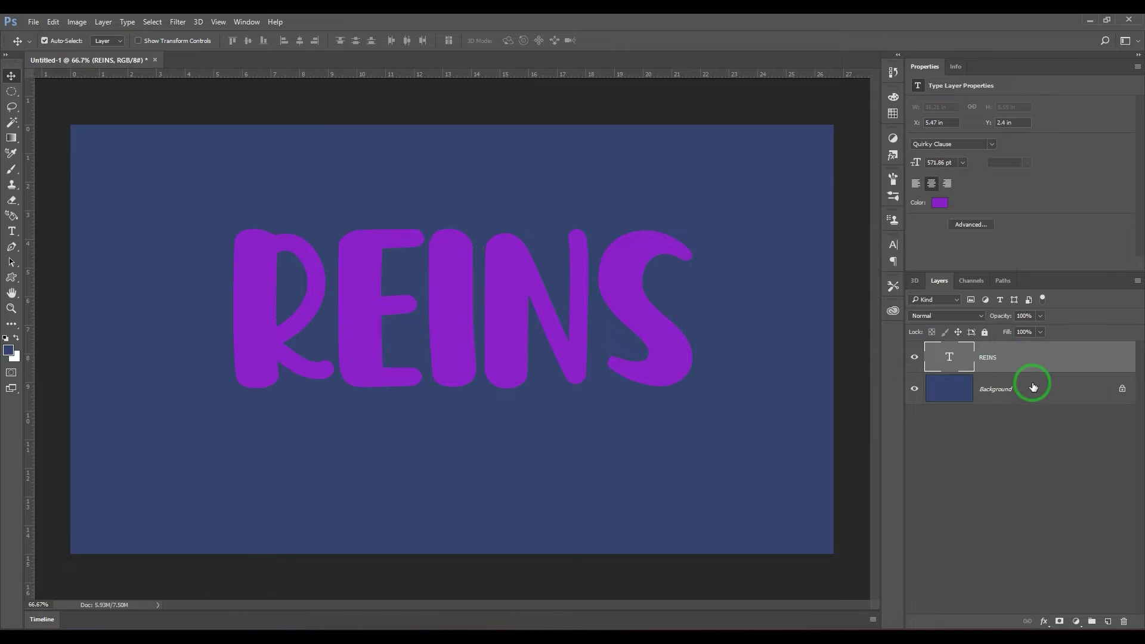
- Add an Inner Glow style to REINS and reset it to default settings
{"action": "left_click", "coordinate": [1045, 622]}
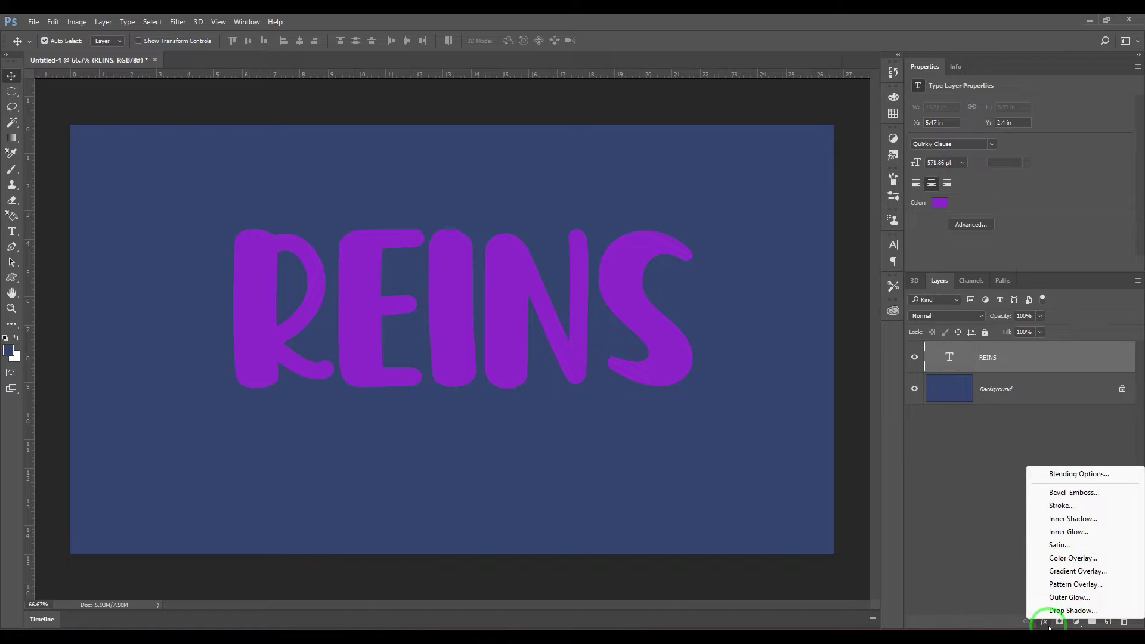
{"action": "left_click", "coordinate": [1070, 537]}
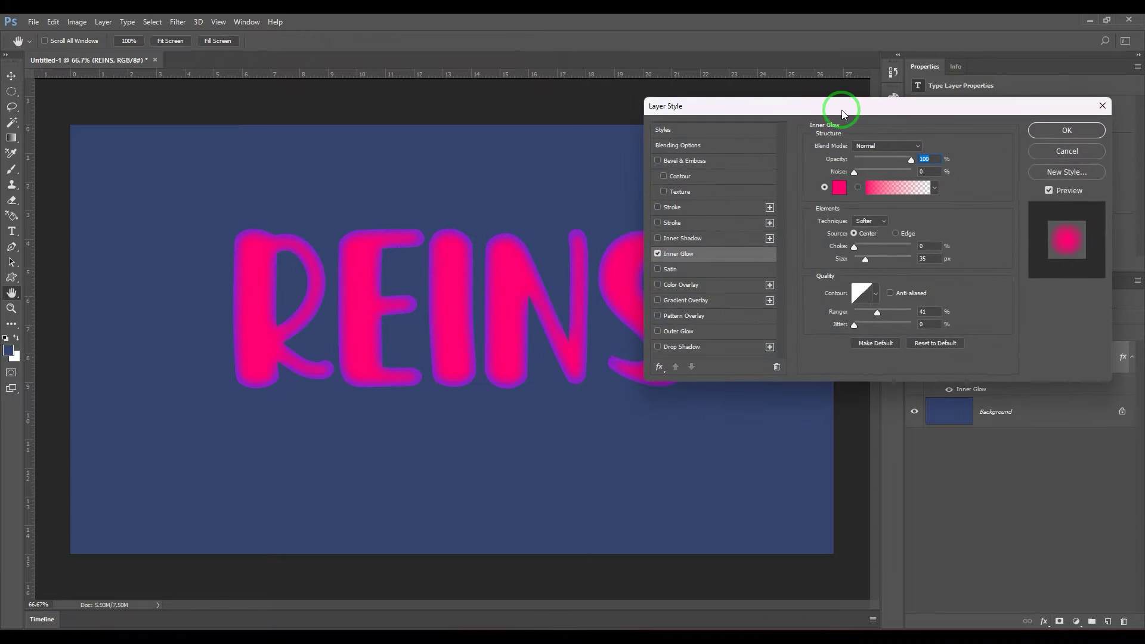
{"action": "left_click_drag", "start_coordinate": [842, 110], "coordinate": [695, 190]}
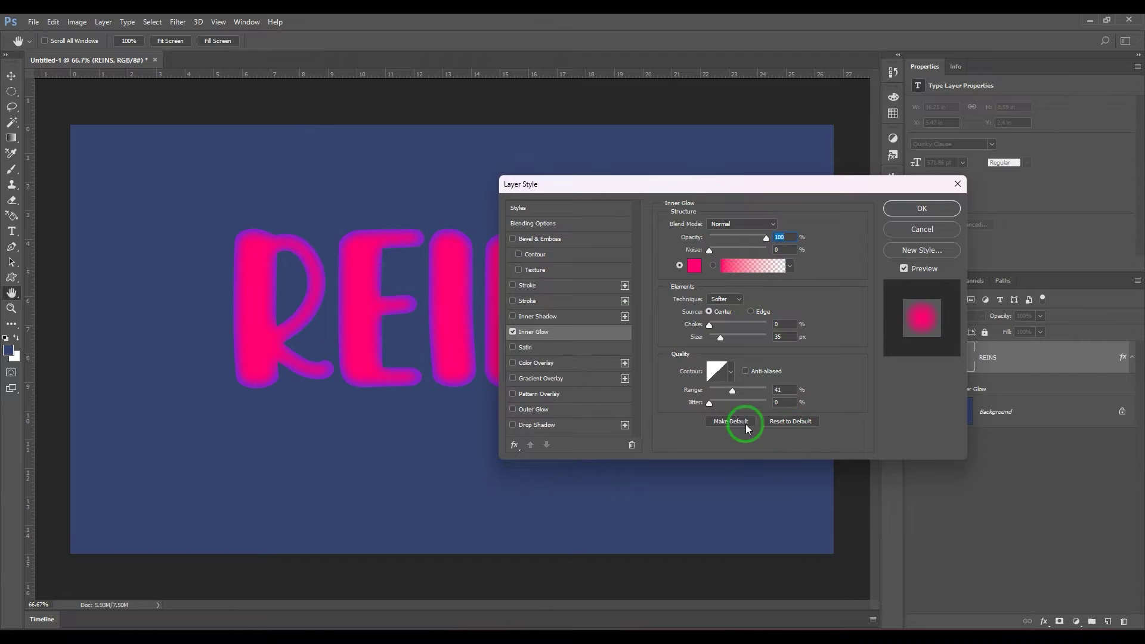
{"action": "left_click", "coordinate": [791, 421]}
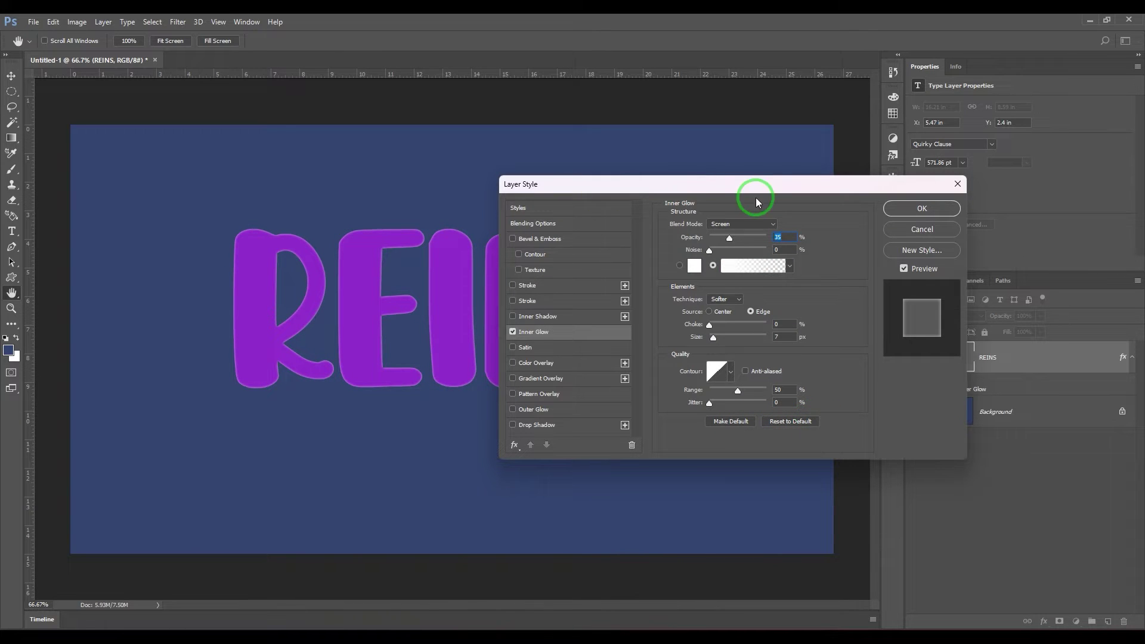
- Set the inner glow colour to pure red (ff0000)
{"action": "left_click_drag", "start_coordinate": [752, 184], "coordinate": [837, 122]}
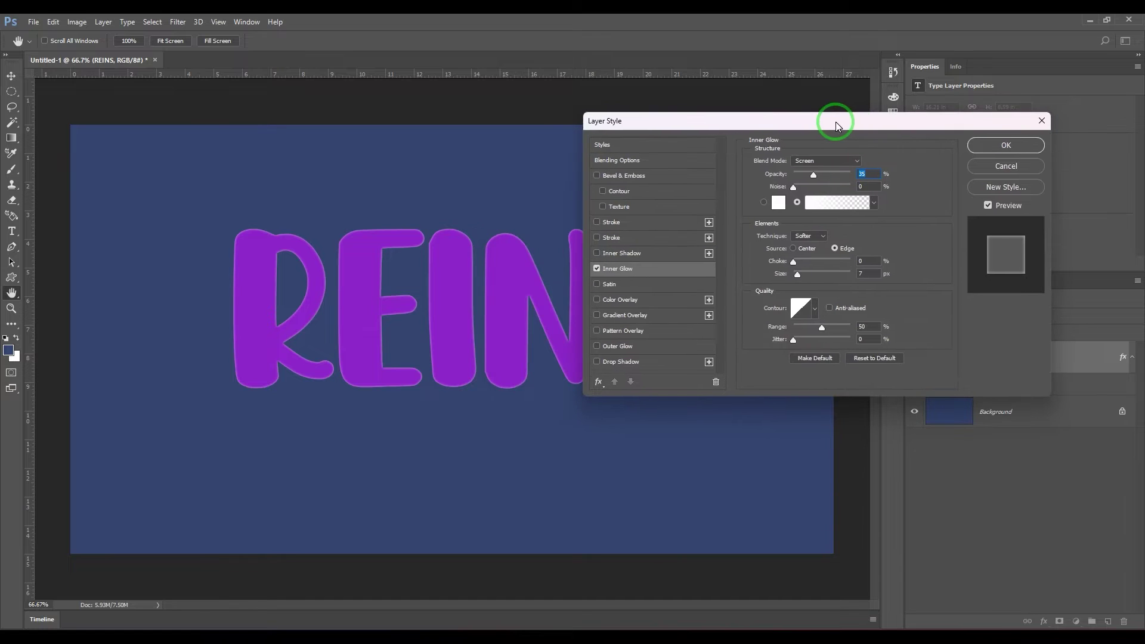
{"action": "left_click", "coordinate": [776, 204]}
{"action": "left_click", "coordinate": [782, 192]}
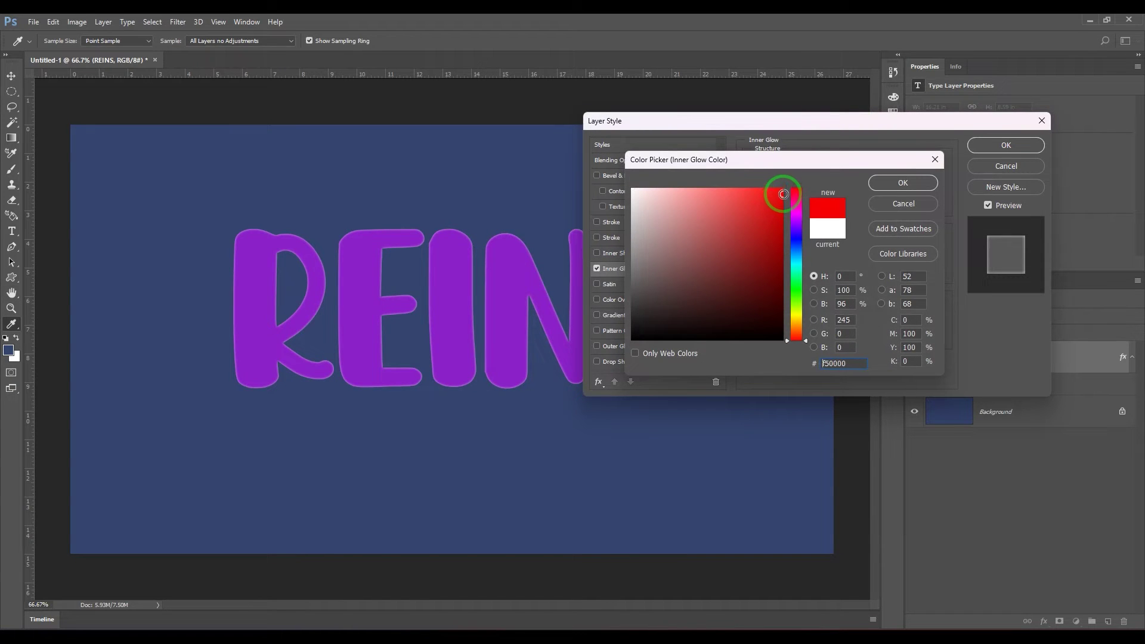
{"action": "left_click", "coordinate": [785, 189]}
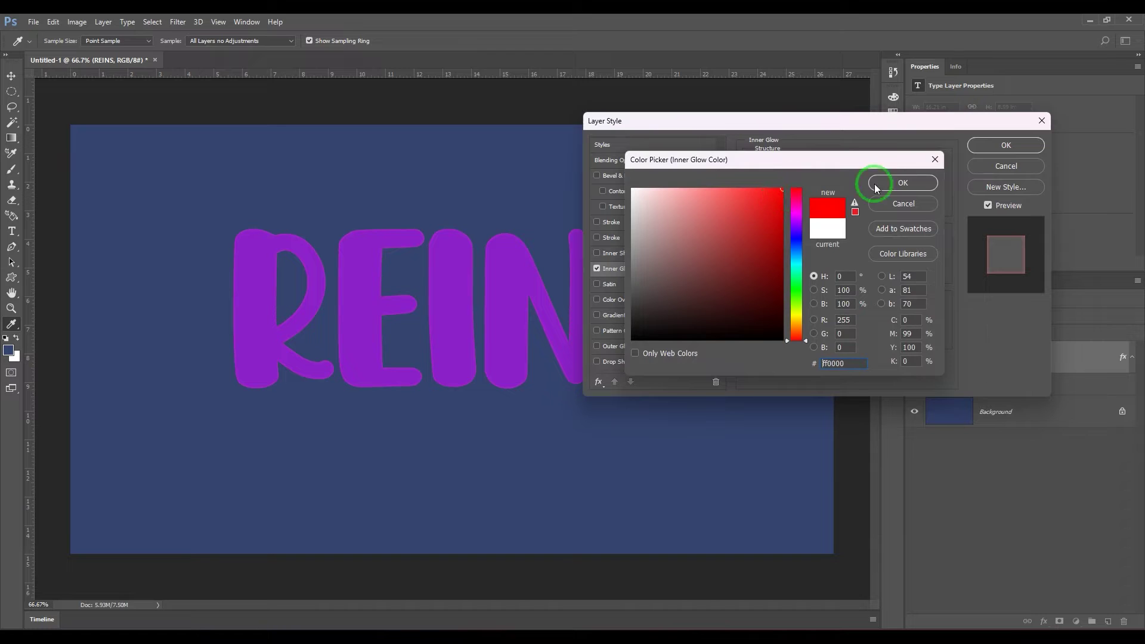
{"action": "left_click", "coordinate": [895, 182]}
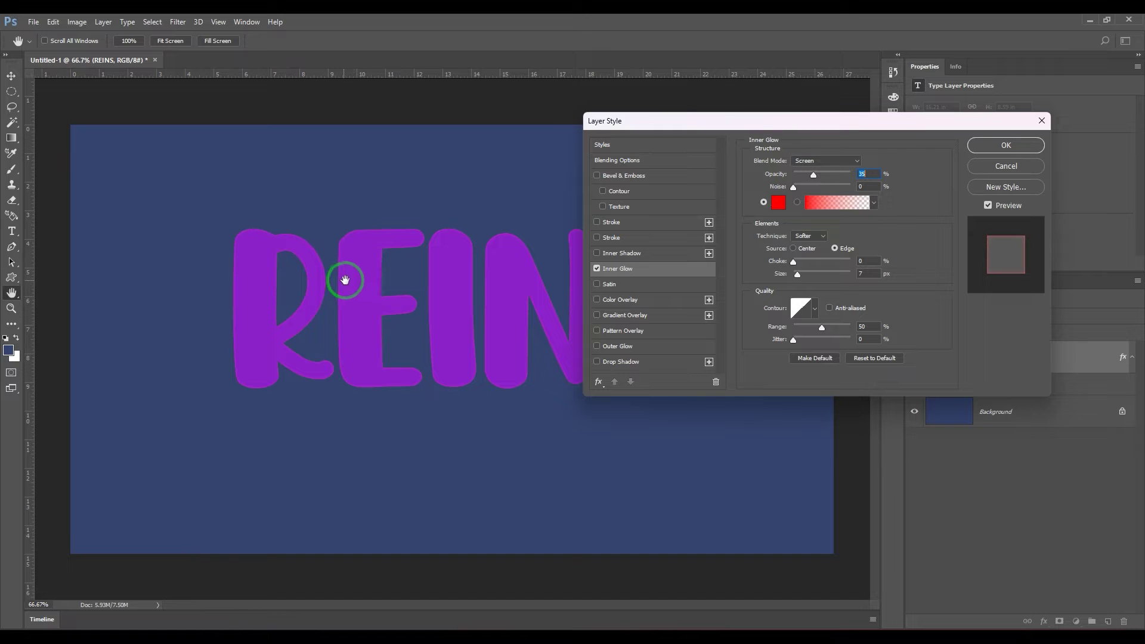
- Make the inner glow Normal blend, 65 px size, with the Softer technique
{"action": "left_click", "coordinate": [807, 162]}
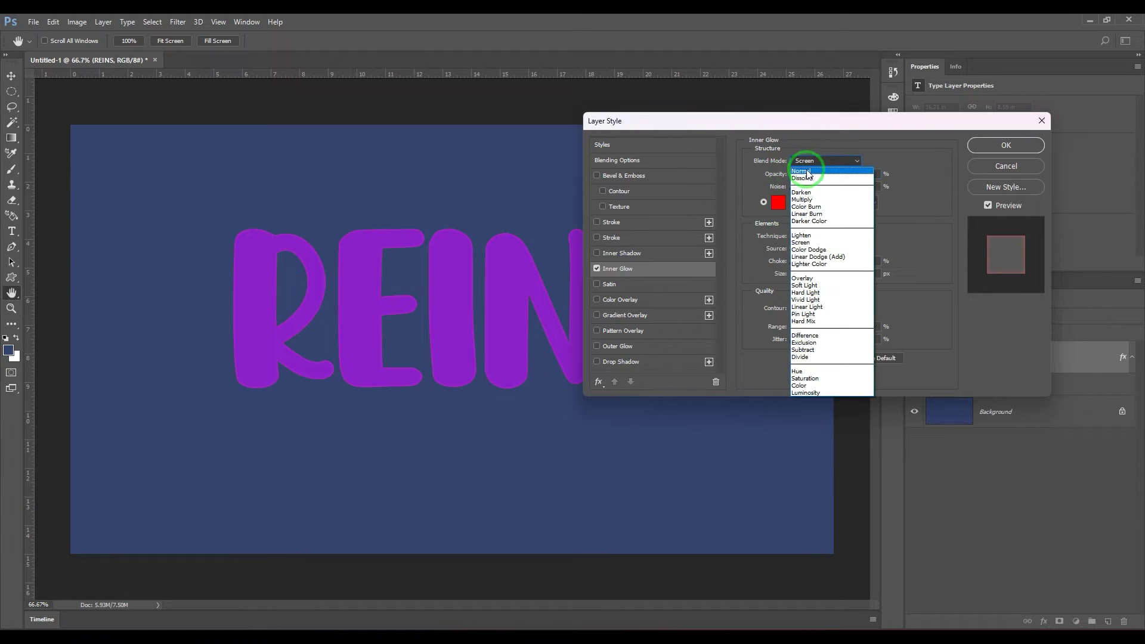
{"action": "left_click", "coordinate": [806, 172]}
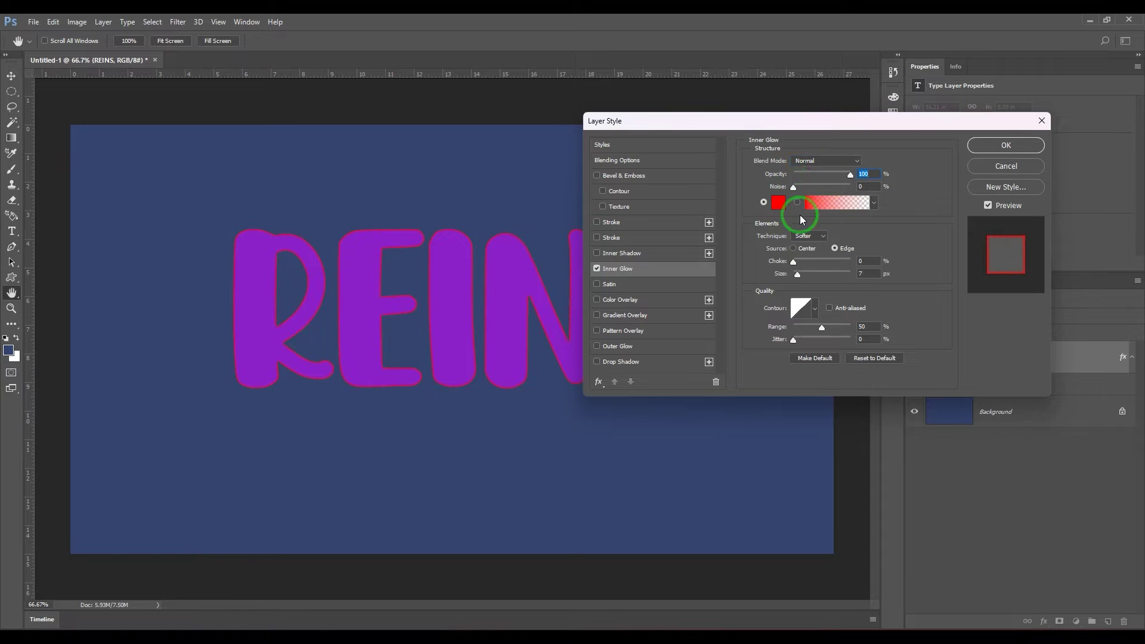
{"action": "left_click_drag", "start_coordinate": [807, 274], "coordinate": [744, 258]}
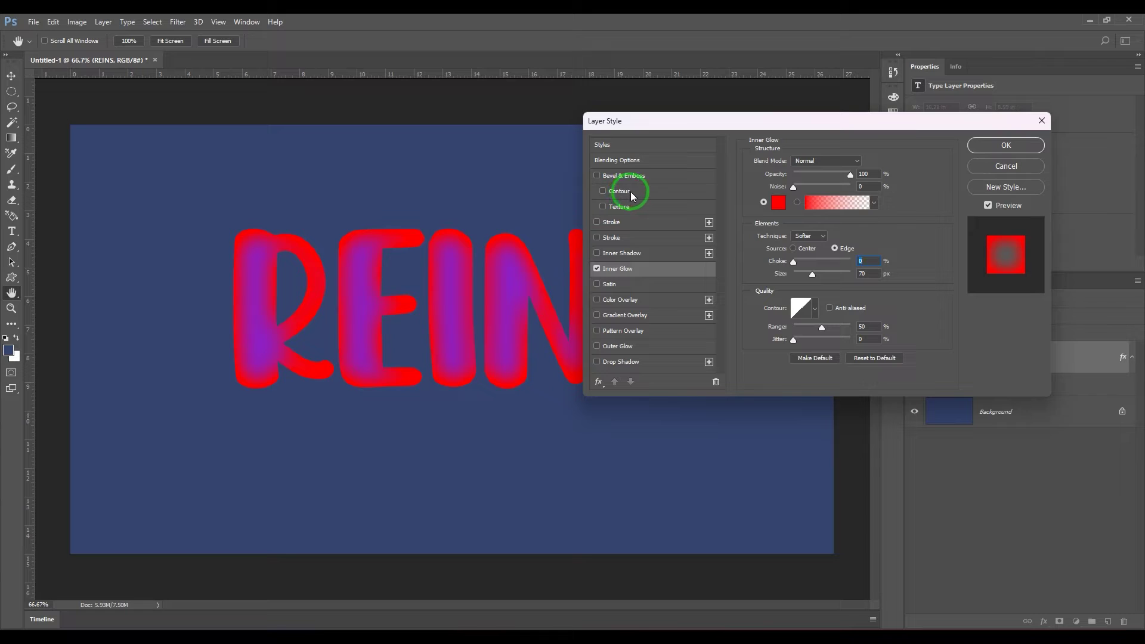
{"action": "left_click", "coordinate": [810, 236]}
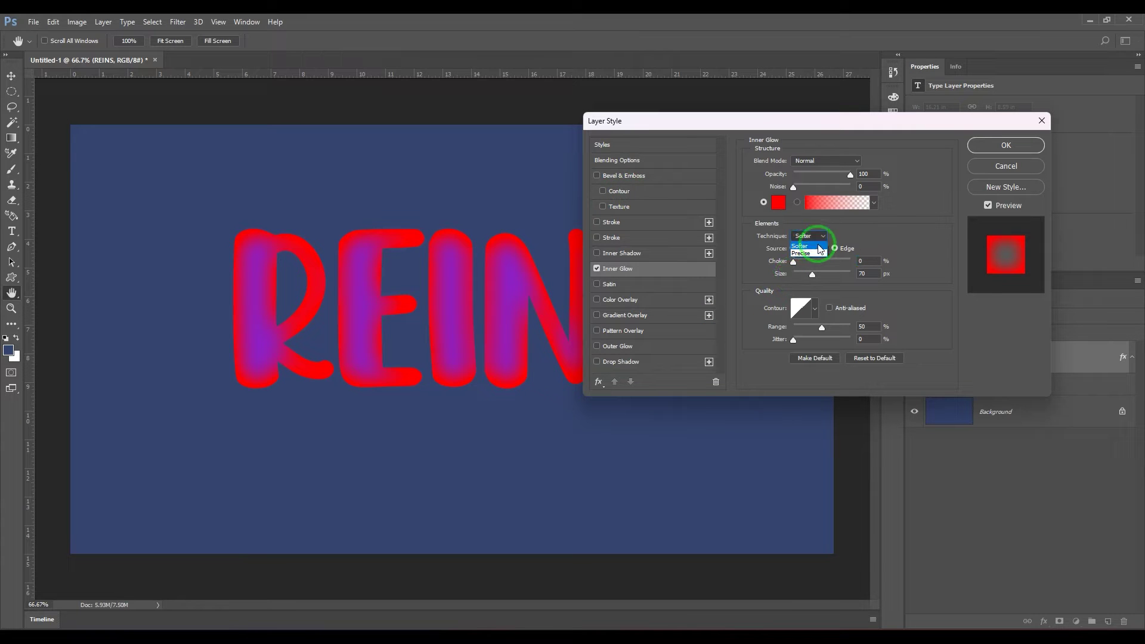
{"action": "left_click", "coordinate": [815, 244]}
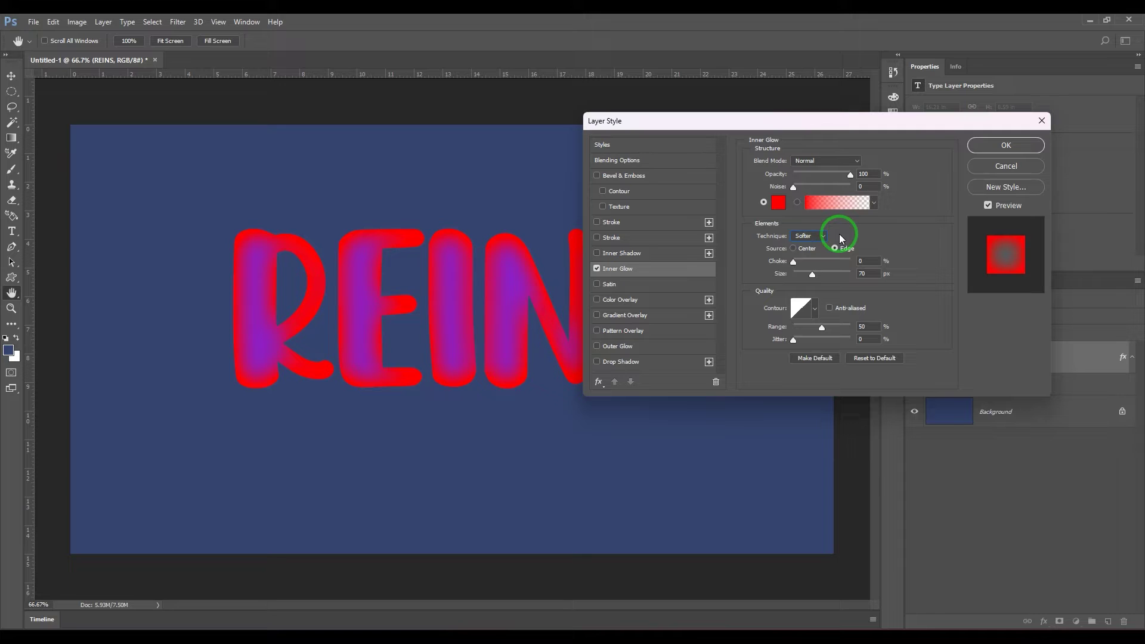
{"action": "left_click", "coordinate": [808, 236]}
{"action": "left_click", "coordinate": [807, 253]}
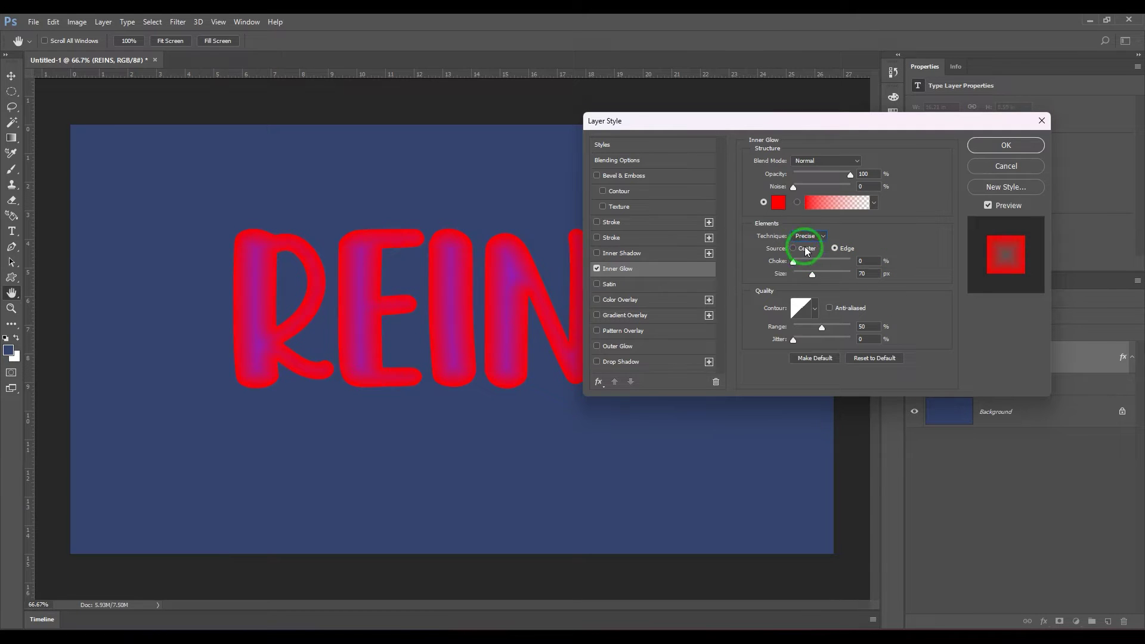
{"action": "mouse_move", "coordinate": [811, 276]}
{"action": "left_mouse_down"}
{"action": "mouse_move", "coordinate": [807, 258]}
{"action": "mouse_move", "coordinate": [820, 266]}
{"action": "mouse_move", "coordinate": [770, 263]}
{"action": "mouse_move", "coordinate": [802, 278]}
{"action": "left_mouse_up"}
{"action": "left_click", "coordinate": [812, 236]}
{"action": "left_click", "coordinate": [818, 249]}
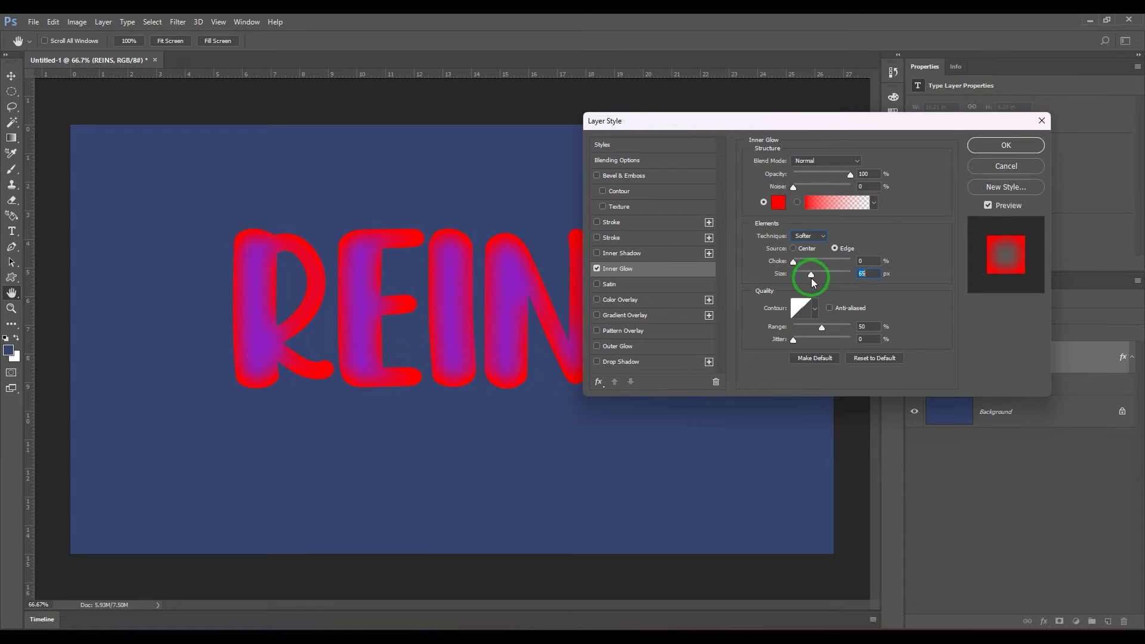
- Change the glow colour to very dark red #220000 and raise noise to 25%
{"action": "left_click", "coordinate": [778, 202]}
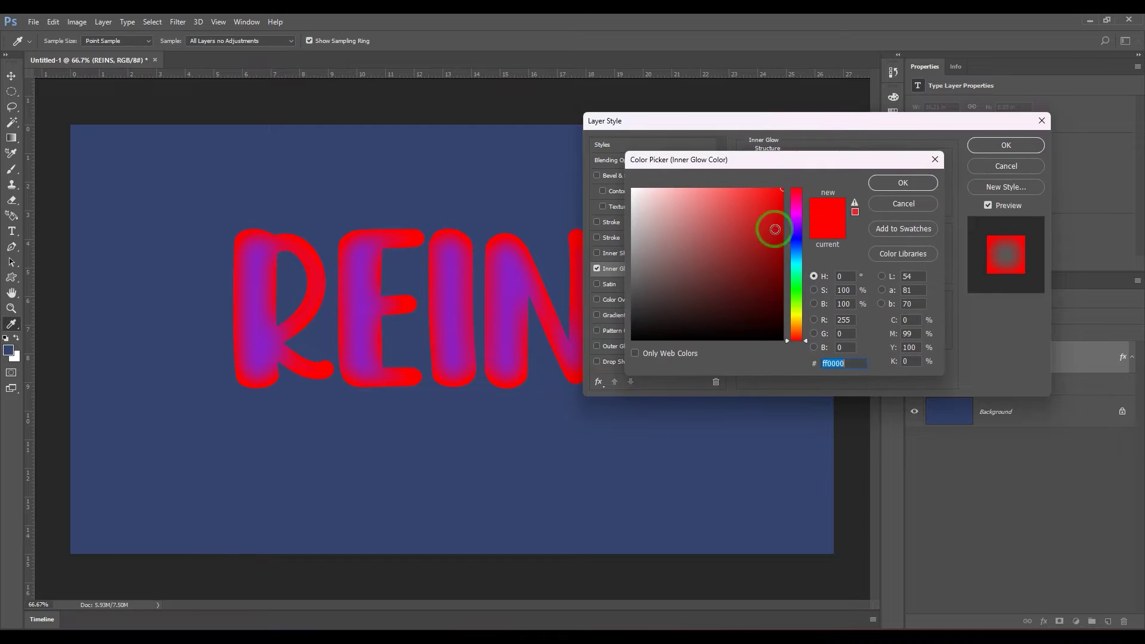
{"action": "left_click", "coordinate": [782, 320]}
{"action": "left_click", "coordinate": [884, 190]}
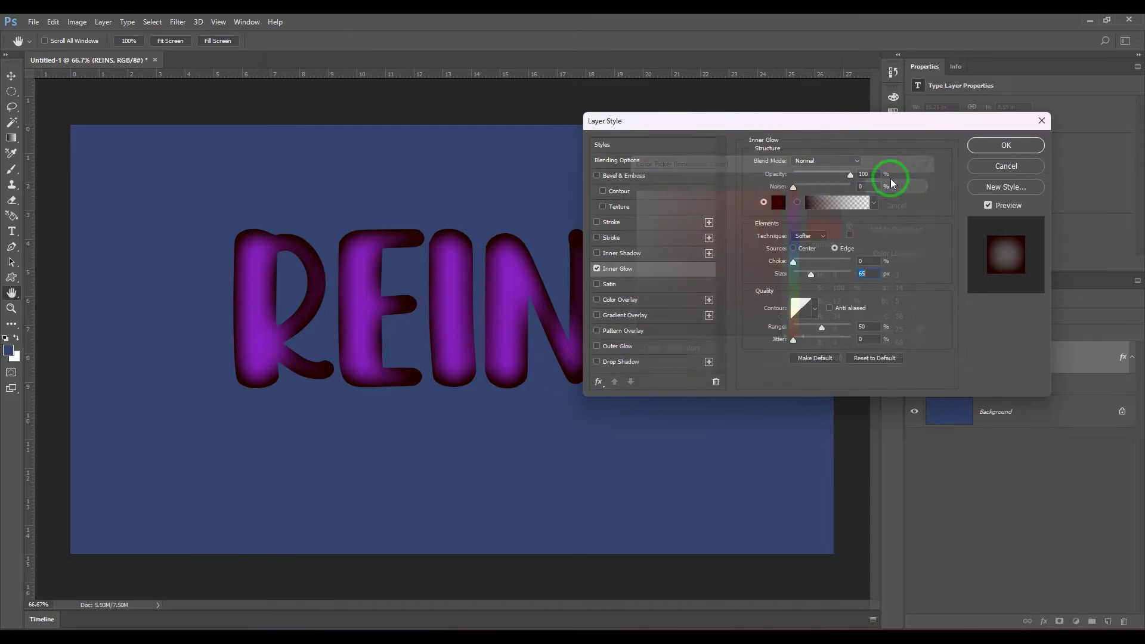
{"action": "mouse_move", "coordinate": [806, 189]}
{"action": "left_mouse_down"}
{"action": "mouse_move", "coordinate": [888, 187]}
{"action": "mouse_move", "coordinate": [814, 189]}
{"action": "left_mouse_up"}
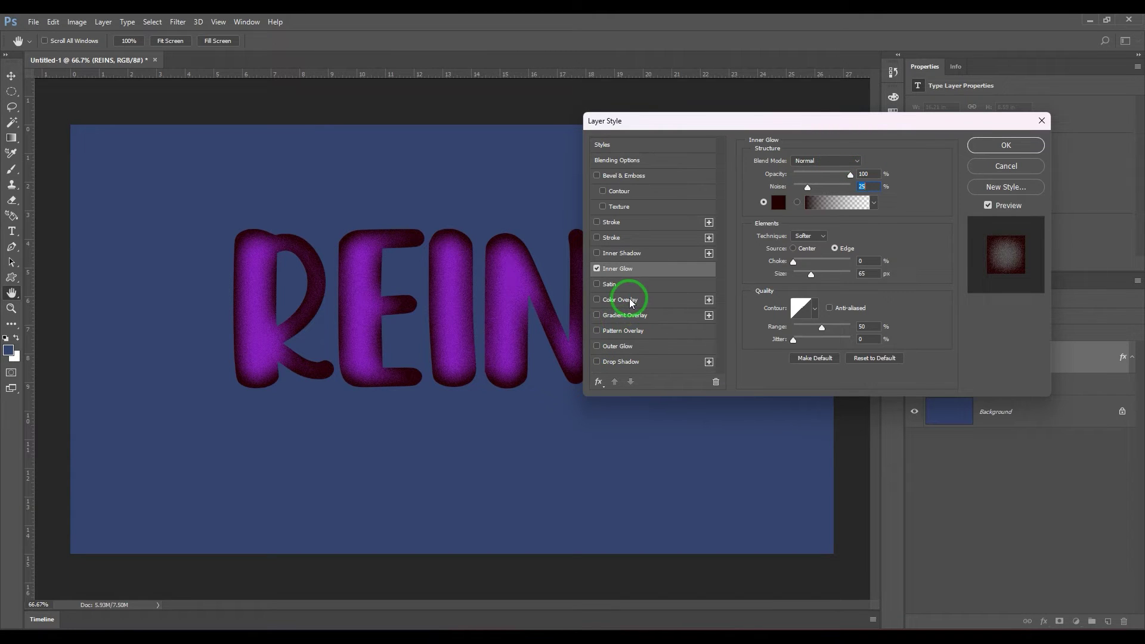
- Enable a Color Overlay on REINS in mid grey #7e7e7e
{"action": "left_click", "coordinate": [620, 300]}
{"action": "left_click", "coordinate": [862, 172]}
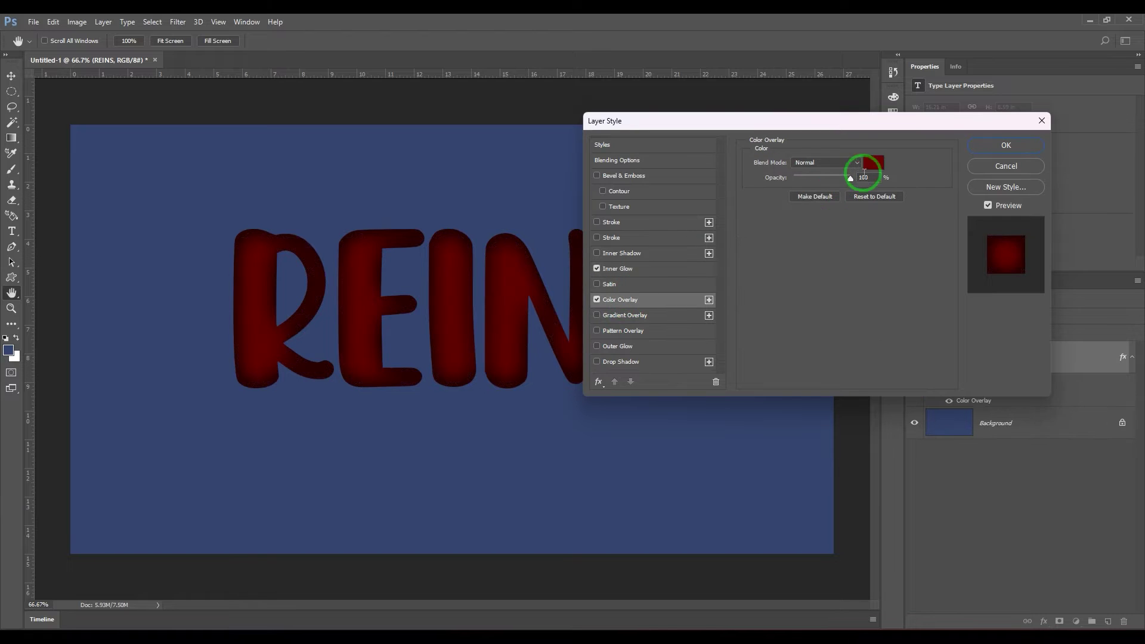
{"action": "left_click", "coordinate": [658, 303]}
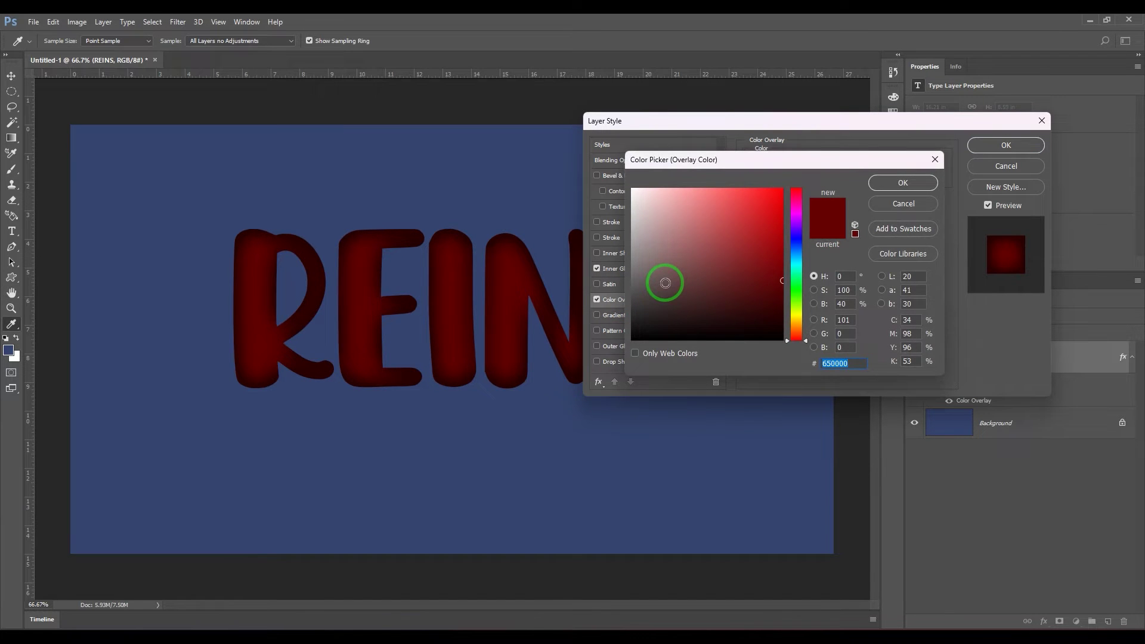
{"action": "mouse_move", "coordinate": [654, 257]}
{"action": "left_mouse_down"}
{"action": "mouse_move", "coordinate": [626, 256]}
{"action": "mouse_move", "coordinate": [633, 265]}
{"action": "left_mouse_up"}
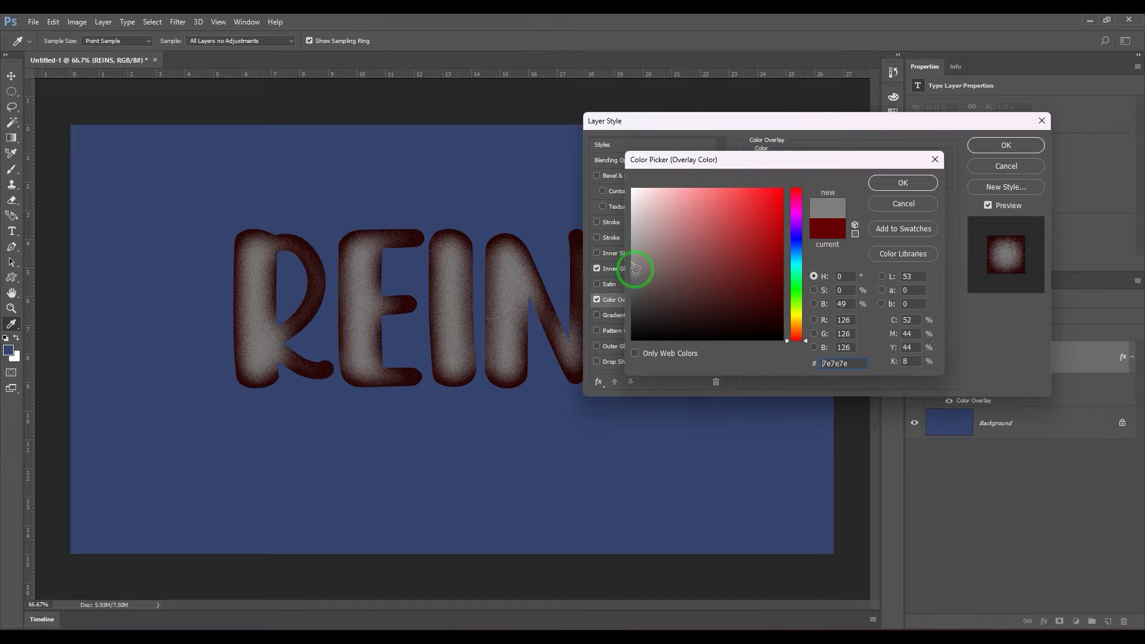
{"action": "left_click", "coordinate": [876, 184]}
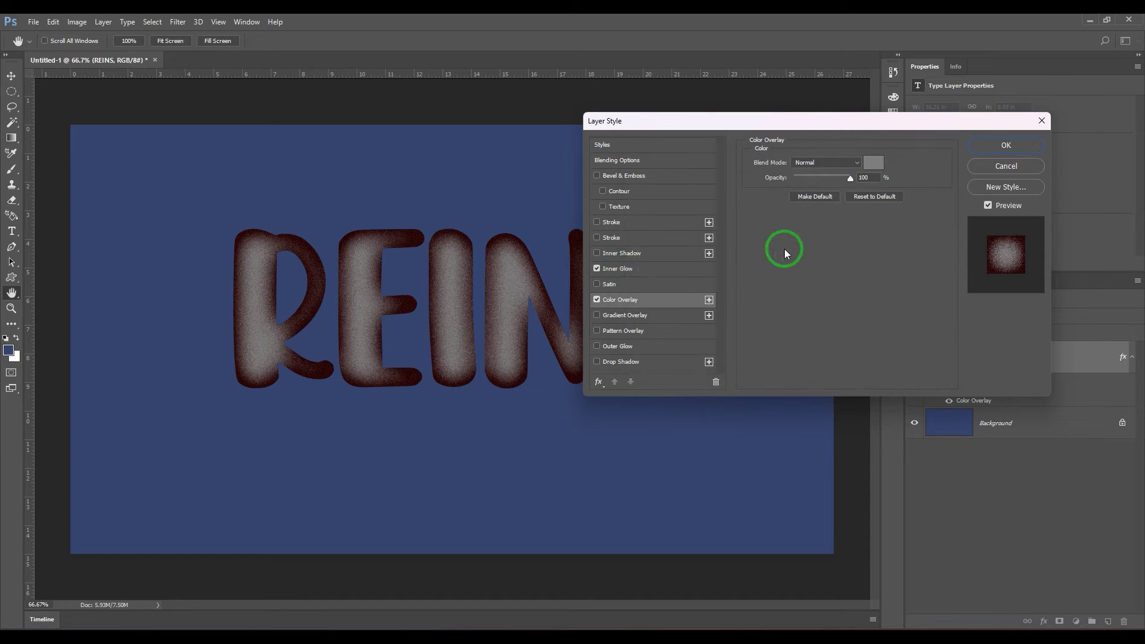
- Change the inner glow colour to dark grey #363636
{"action": "left_click", "coordinate": [617, 268]}
{"action": "left_click", "coordinate": [782, 201]}
{"action": "mouse_move", "coordinate": [684, 276]}
{"action": "left_mouse_down"}
{"action": "mouse_move", "coordinate": [634, 294]}
{"action": "mouse_move", "coordinate": [630, 308]}
{"action": "mouse_move", "coordinate": [373, 352]}
{"action": "mouse_move", "coordinate": [340, 289]}
{"action": "mouse_move", "coordinate": [417, 301]}
{"action": "mouse_move", "coordinate": [512, 288]}
{"action": "mouse_move", "coordinate": [520, 263]}
{"action": "left_mouse_up"}
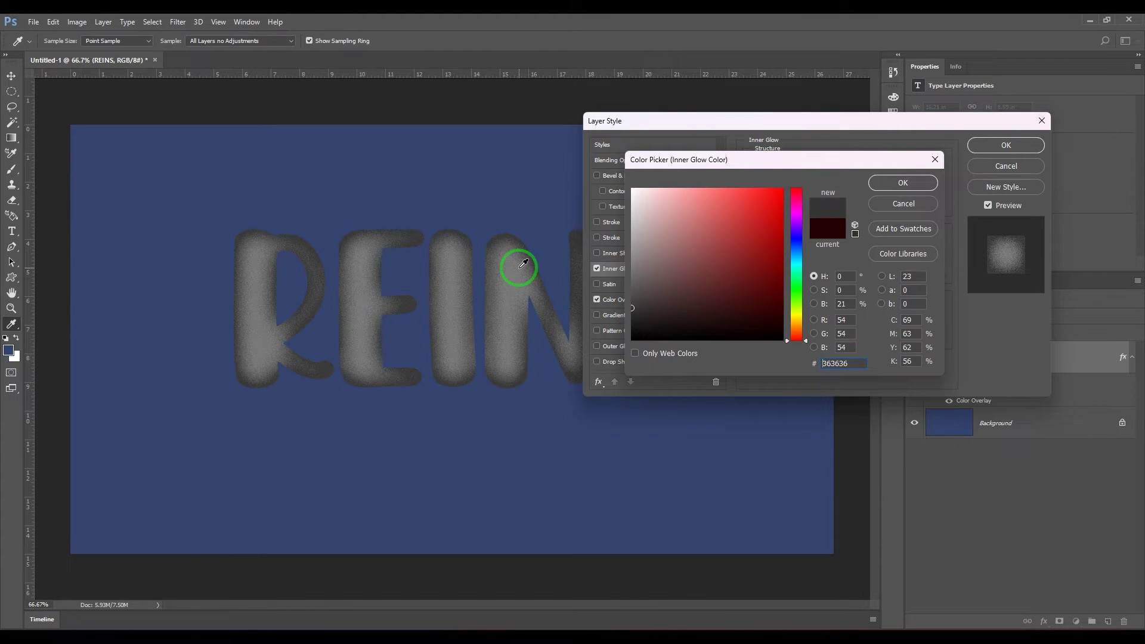
- Apply dark grey #363636 as the inner glow colour, leaving the contour unchanged
{"action": "left_click_drag", "start_coordinate": [525, 263], "coordinate": [911, 221]}
{"action": "left_click", "coordinate": [903, 183]}
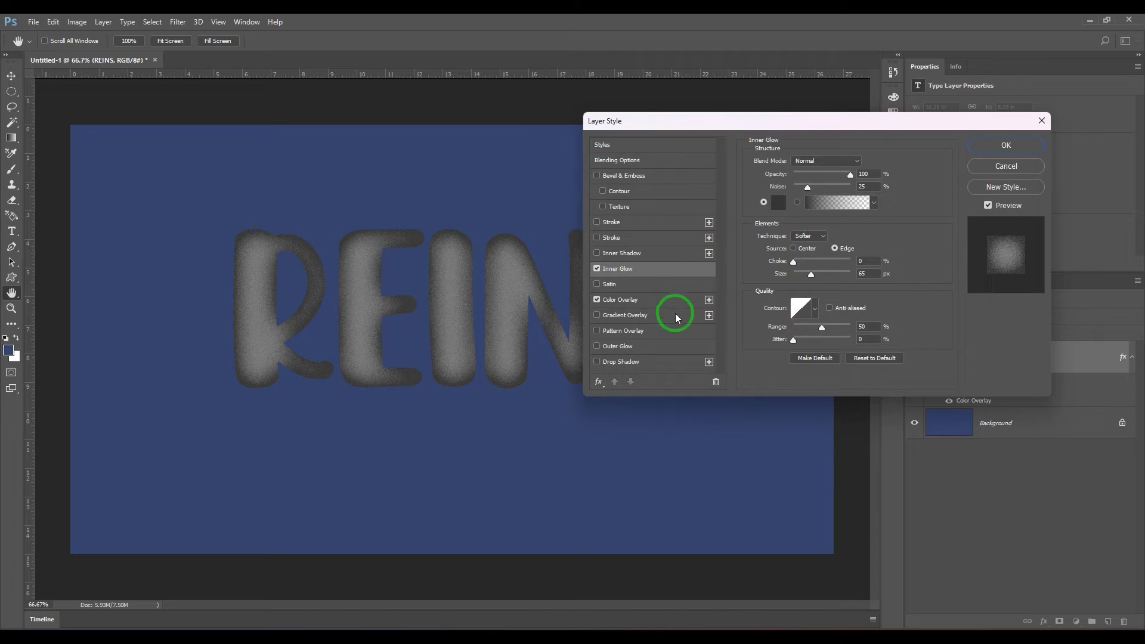
{"action": "left_click", "coordinate": [800, 306]}
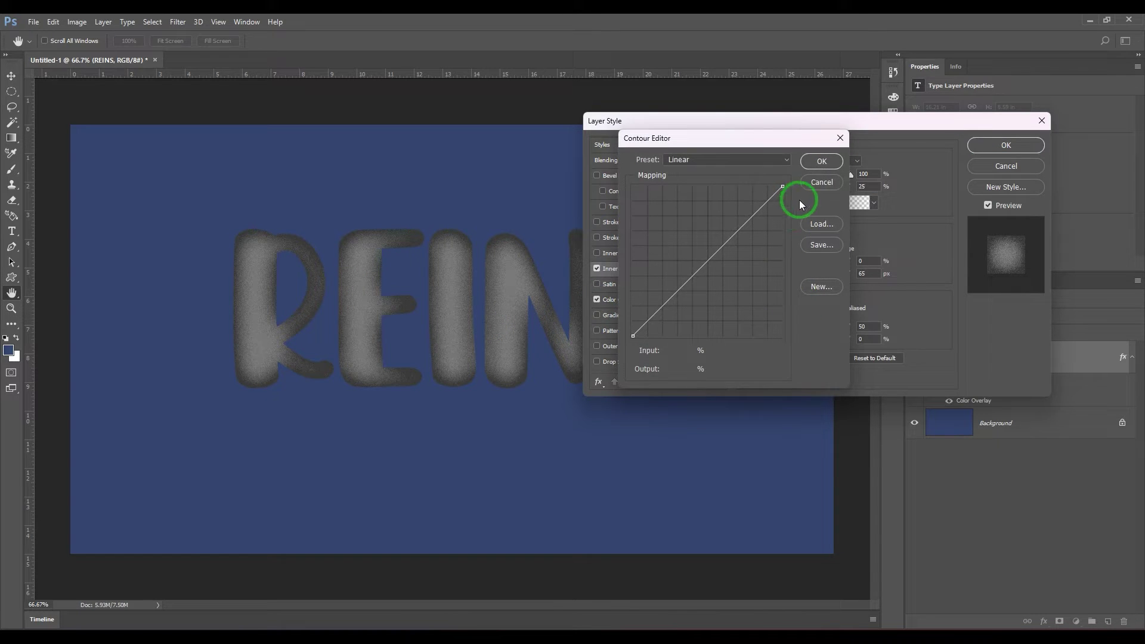
{"action": "left_click", "coordinate": [823, 183]}
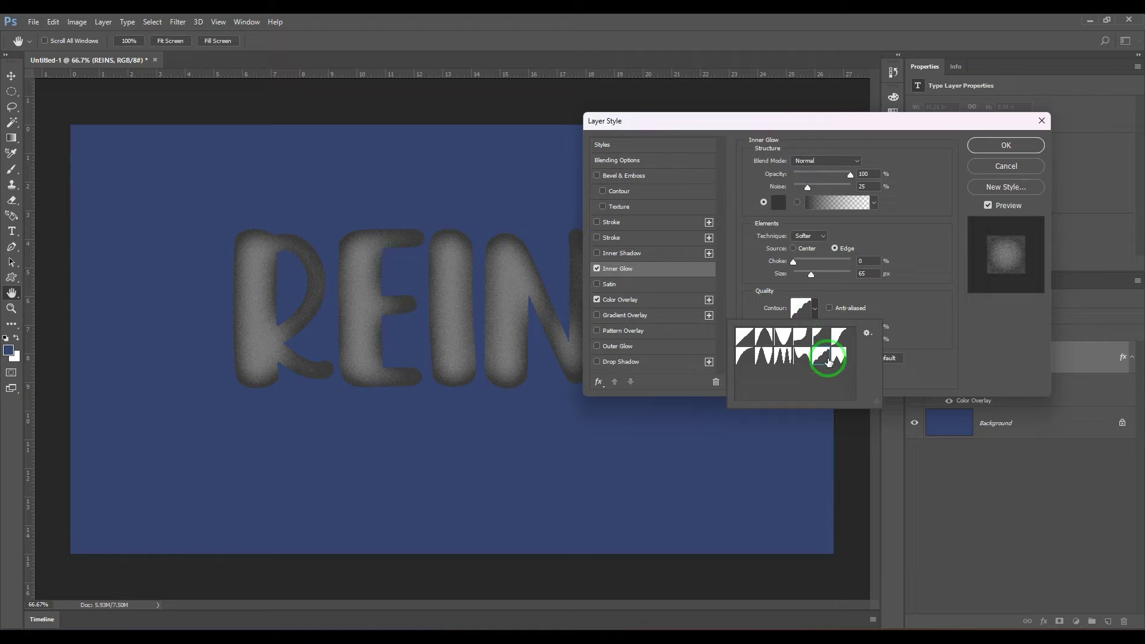
- Try several inner glow contour presets, then return to the Linear contour
{"action": "left_click", "coordinate": [838, 354]}
{"action": "left_click", "coordinate": [775, 356]}
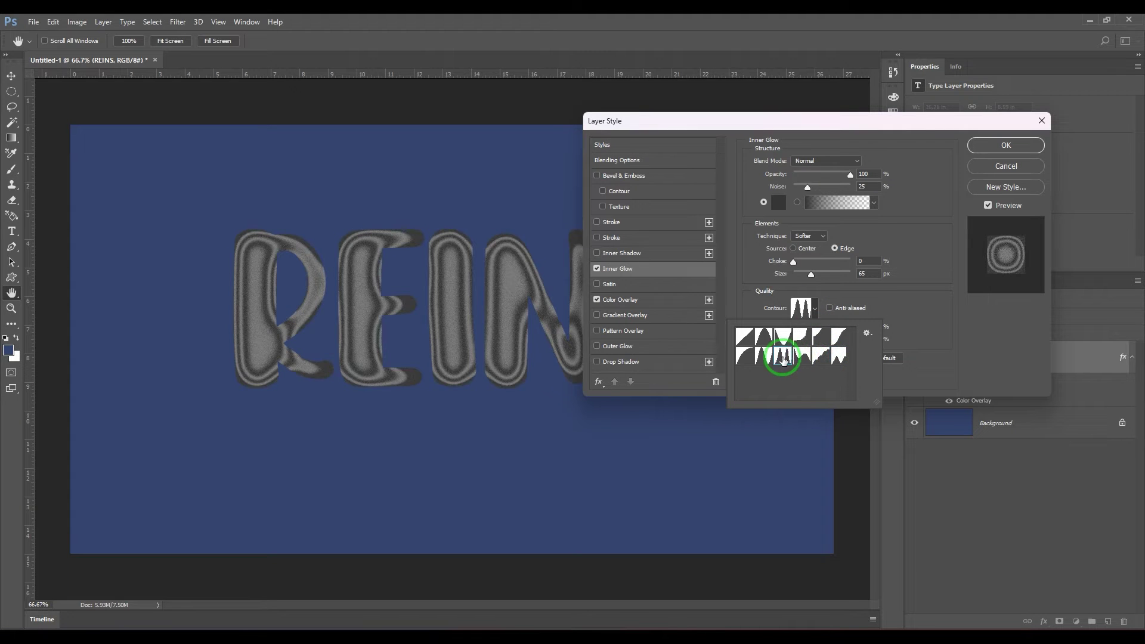
{"action": "left_click", "coordinate": [744, 355]}
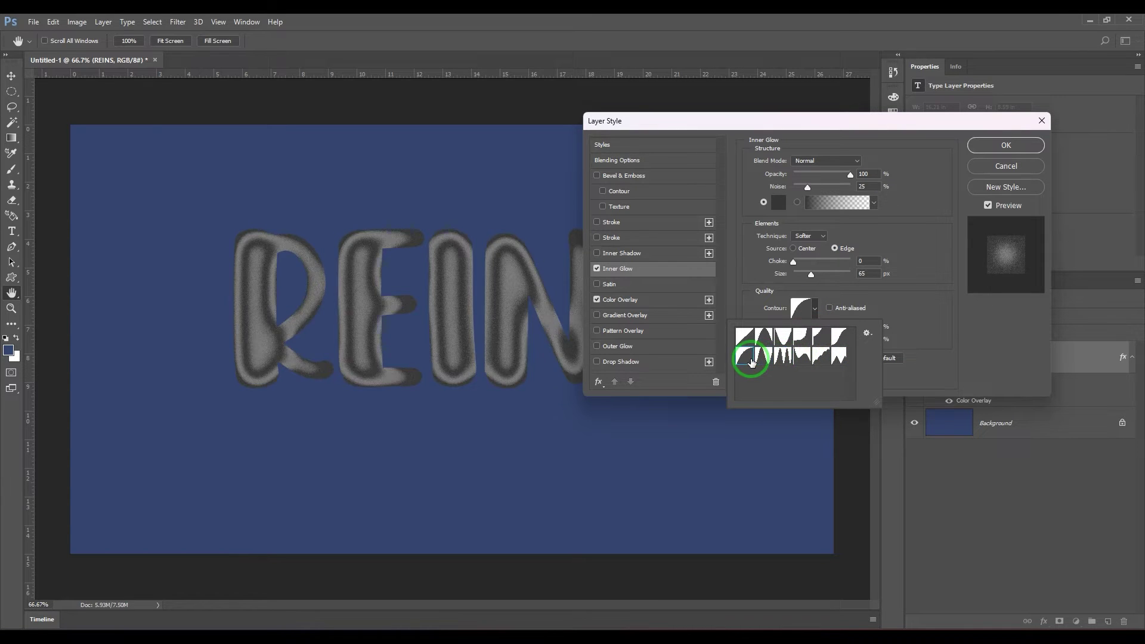
{"action": "left_click", "coordinate": [919, 315]}
{"action": "left_click", "coordinate": [747, 335]}
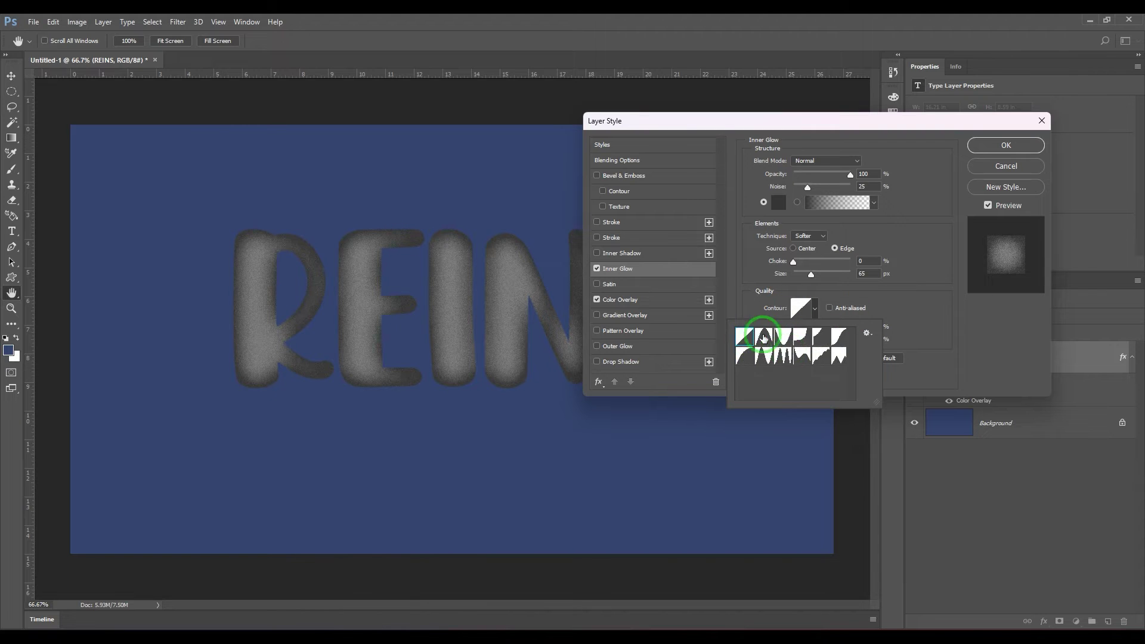
{"action": "left_click", "coordinate": [954, 322]}
{"action": "left_click", "coordinate": [800, 237]}
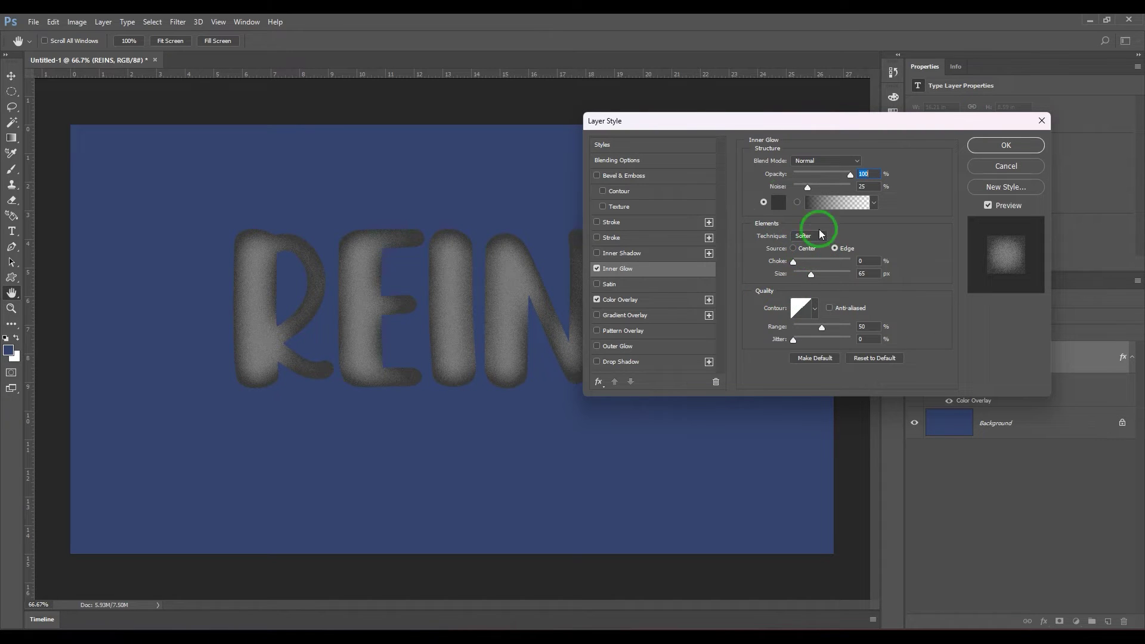
- Reduce the inner glow noise to 0% and switch the glow to a gradient fill
{"action": "left_click_drag", "start_coordinate": [807, 187], "coordinate": [778, 178]}
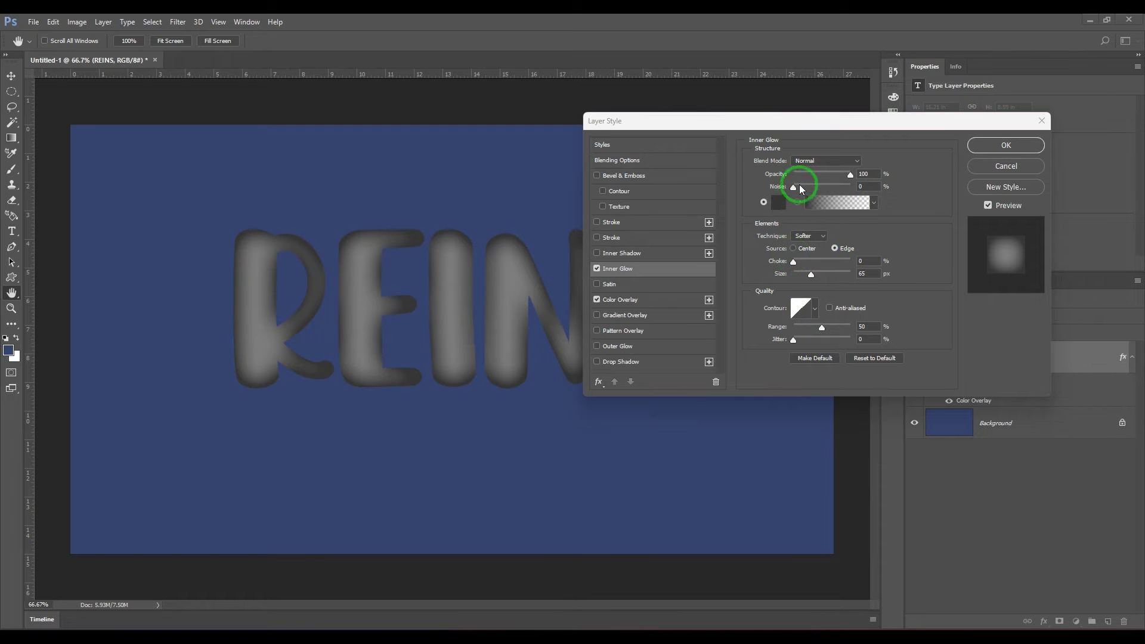
{"action": "left_click", "coordinate": [797, 191]}
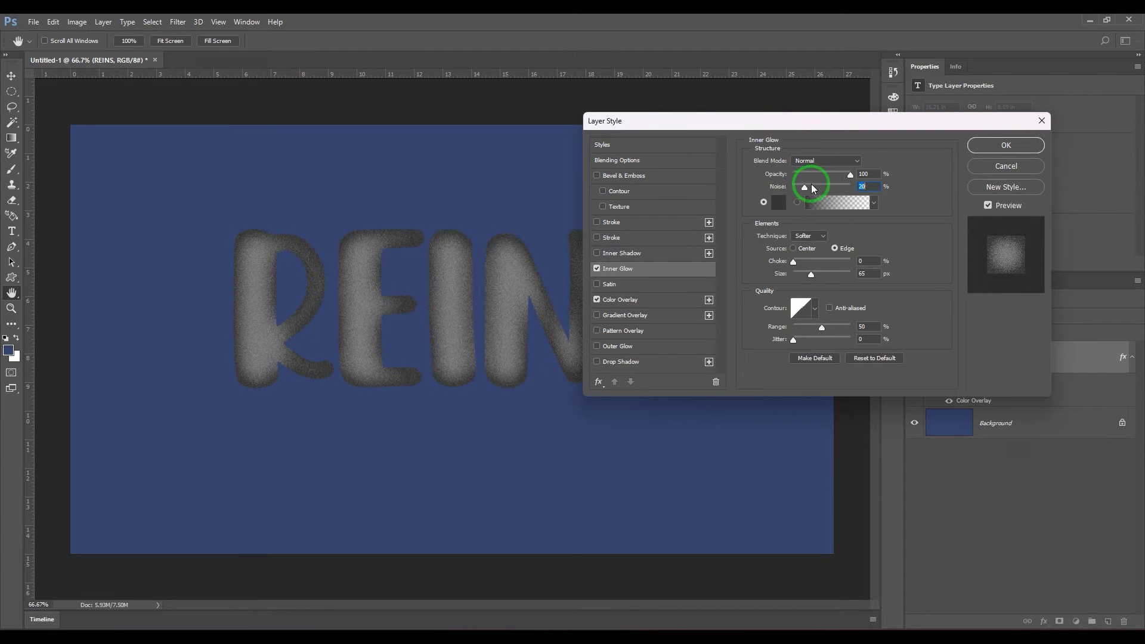
{"action": "left_click_drag", "start_coordinate": [811, 183], "coordinate": [765, 189]}
{"action": "left_click", "coordinate": [798, 203]}
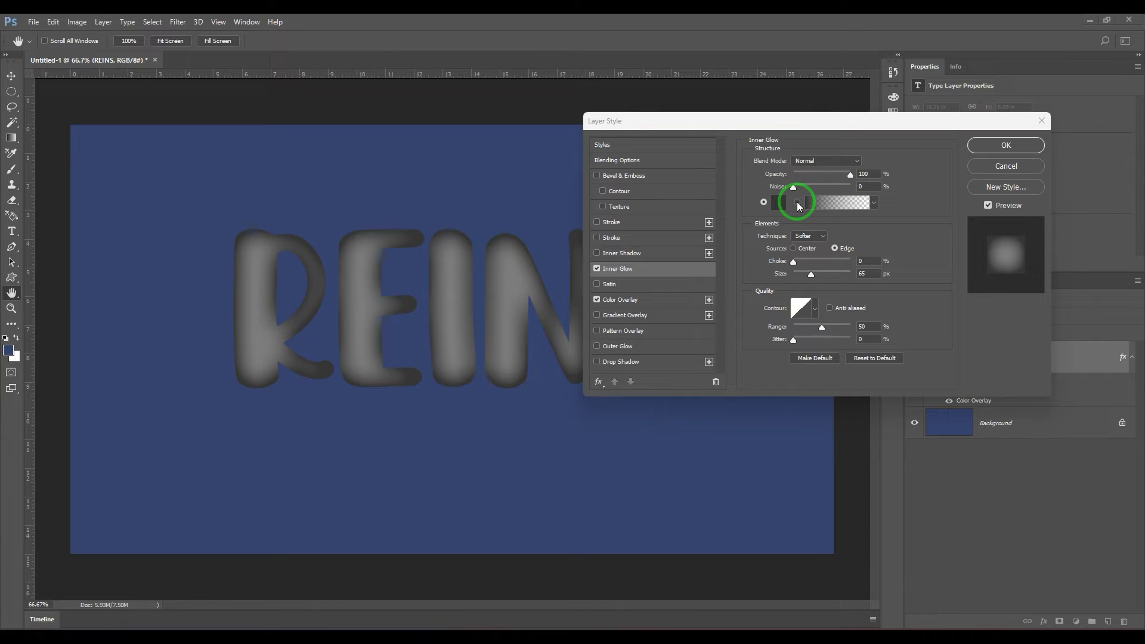
{"action": "key", "text": "Tab"}
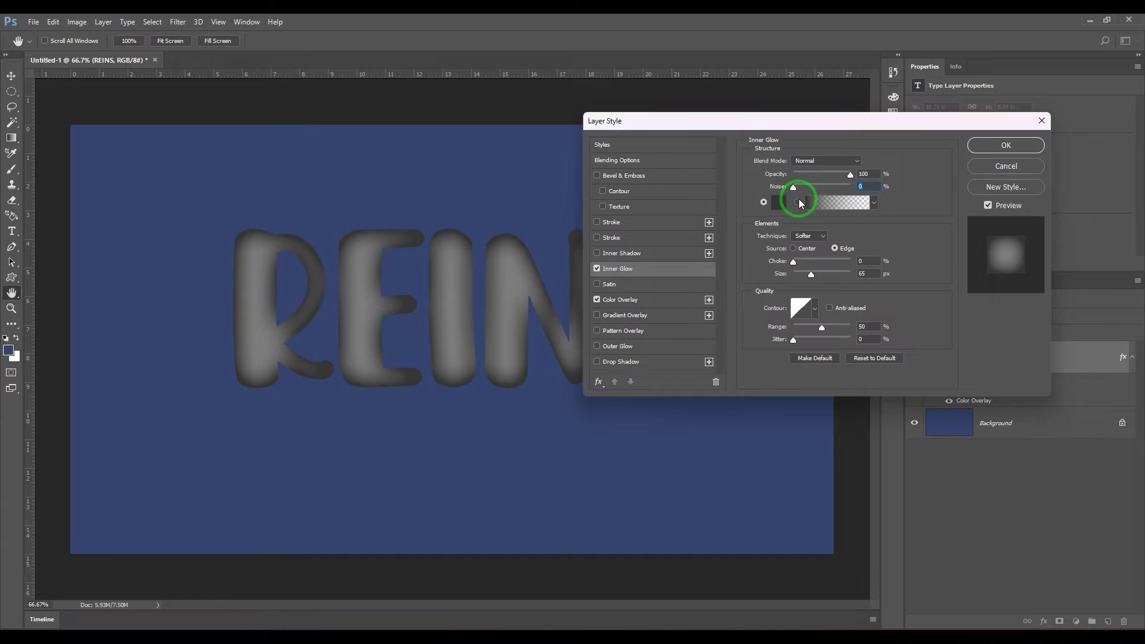
- Try Gold and Steel Bar, settle on a Silver glow gradient, then load Color Harmonies 1
{"action": "left_click", "coordinate": [820, 204]}
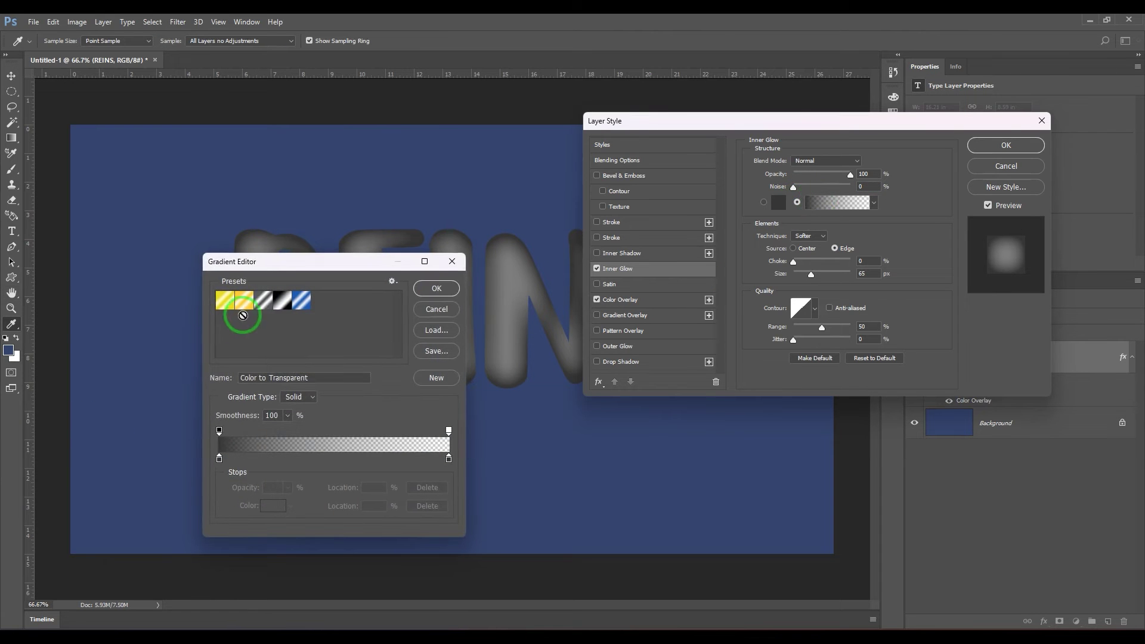
{"action": "left_click", "coordinate": [268, 303]}
{"action": "left_click_drag", "start_coordinate": [303, 261], "coordinate": [735, 165]}
{"action": "left_click", "coordinate": [661, 206]}
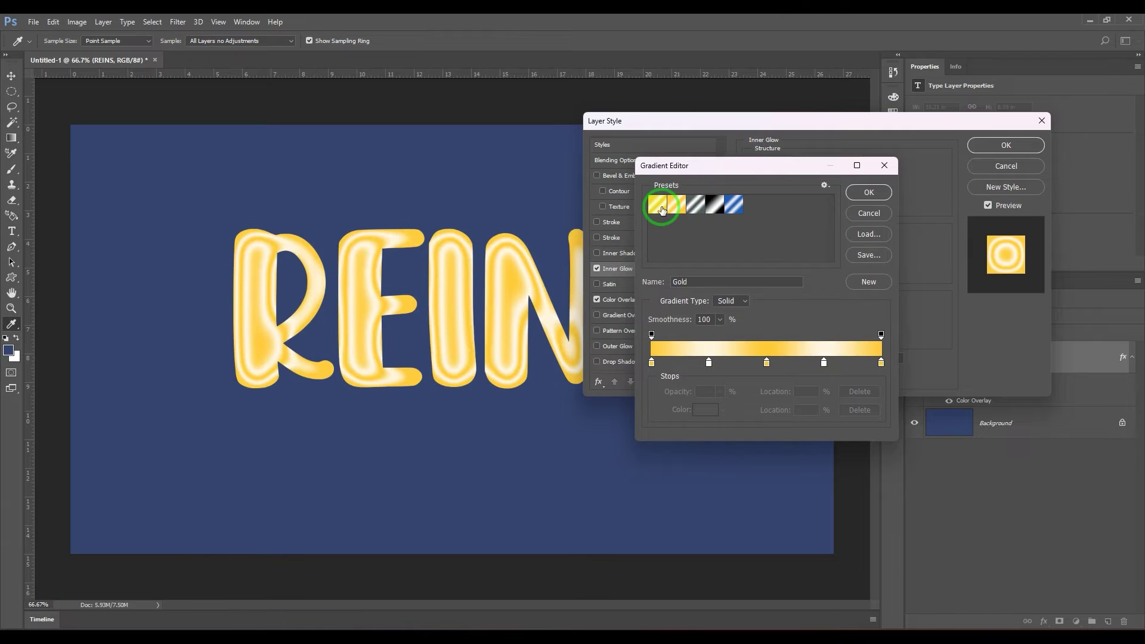
{"action": "left_click", "coordinate": [695, 205]}
{"action": "left_click", "coordinate": [715, 204]}
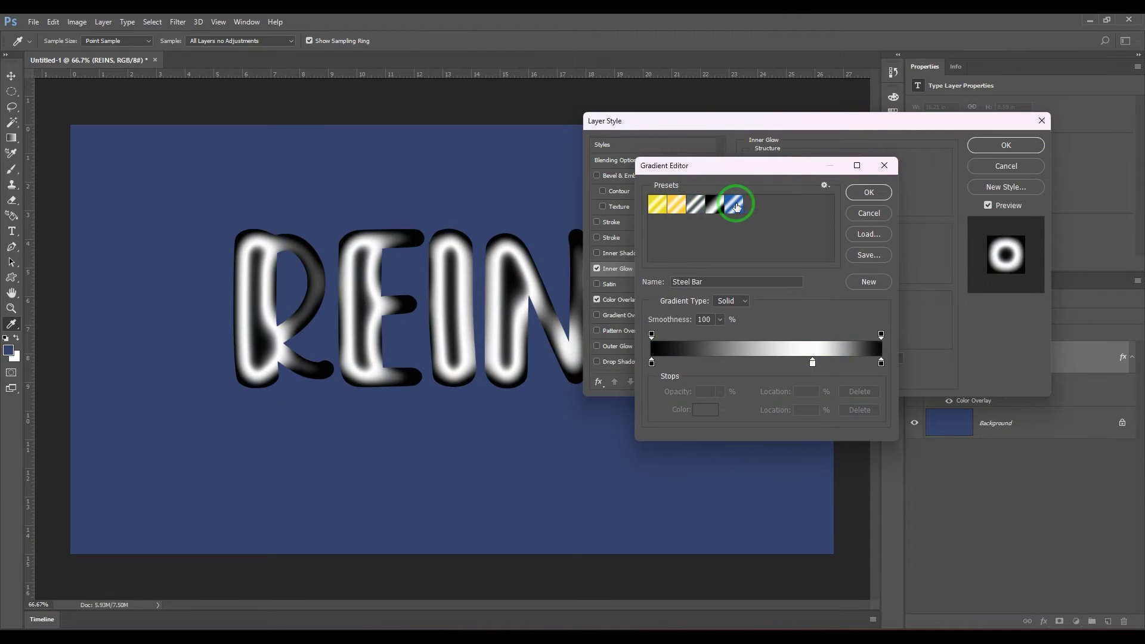
{"action": "left_click", "coordinate": [736, 204]}
{"action": "left_click", "coordinate": [687, 203]}
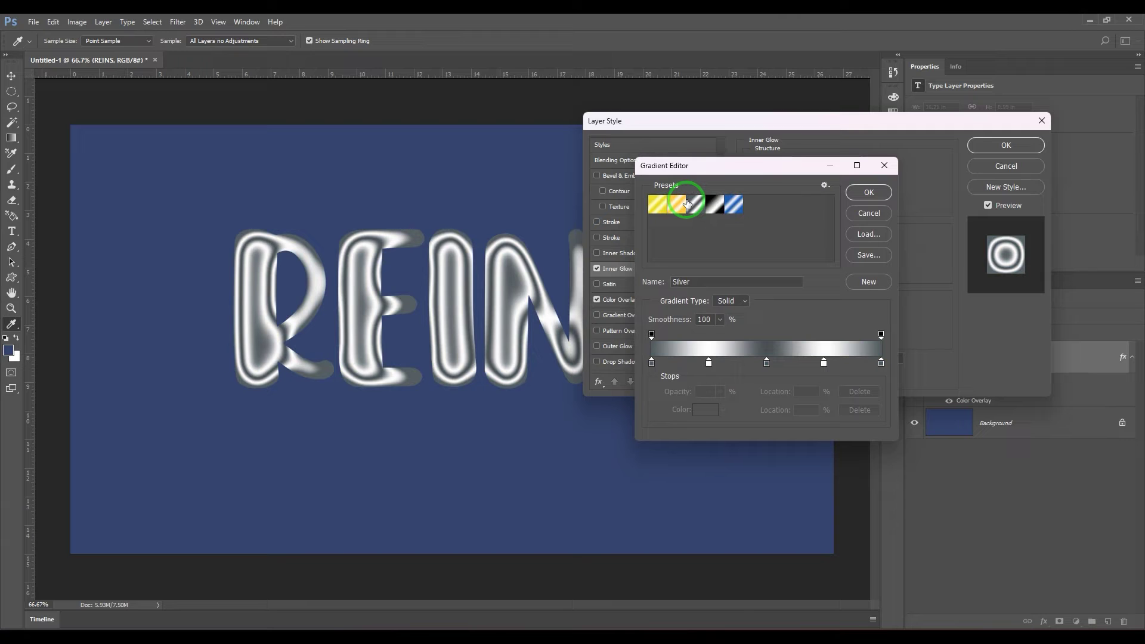
{"action": "left_click", "coordinate": [825, 187]}
{"action": "left_click", "coordinate": [871, 287]}
- Replace presets with Color Harmonies 1 and preview its gradients, including Yellow, Violet, Red, Teal
{"action": "left_click", "coordinate": [525, 248]}
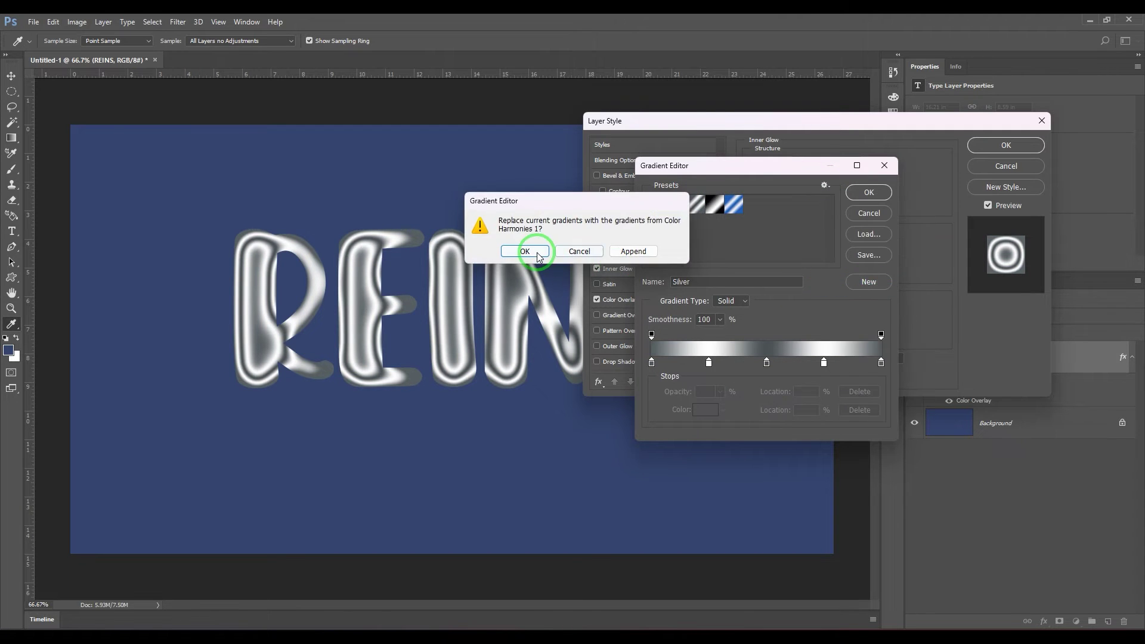
{"action": "left_click", "coordinate": [677, 221]}
{"action": "left_click", "coordinate": [658, 220]}
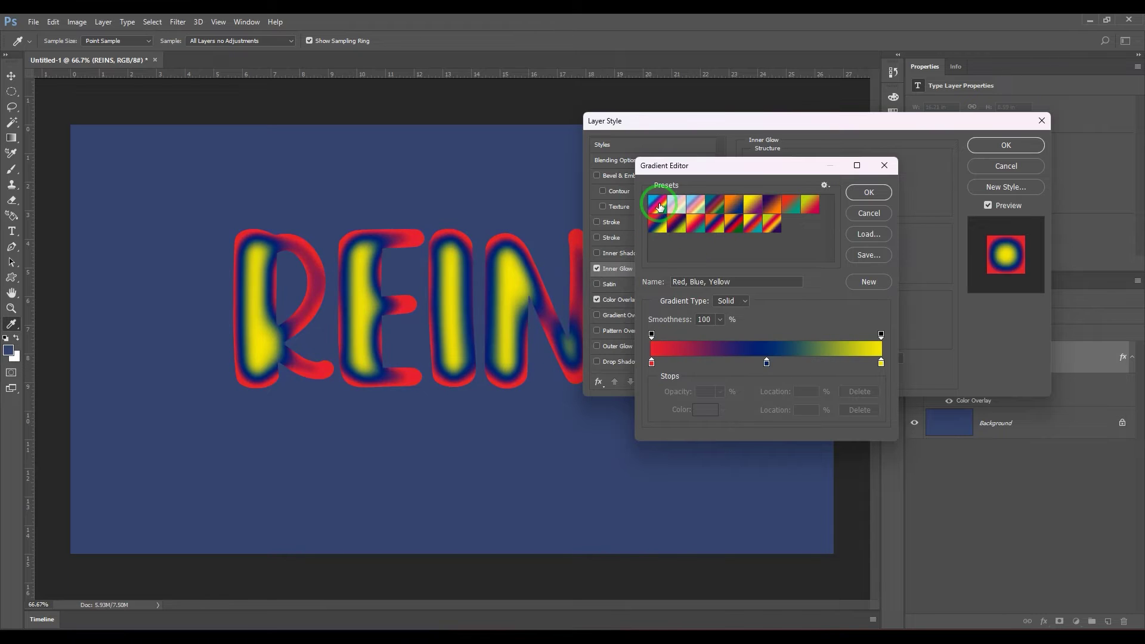
{"action": "left_click", "coordinate": [715, 229]}
{"action": "left_click", "coordinate": [734, 223]}
{"action": "left_click", "coordinate": [752, 223]}
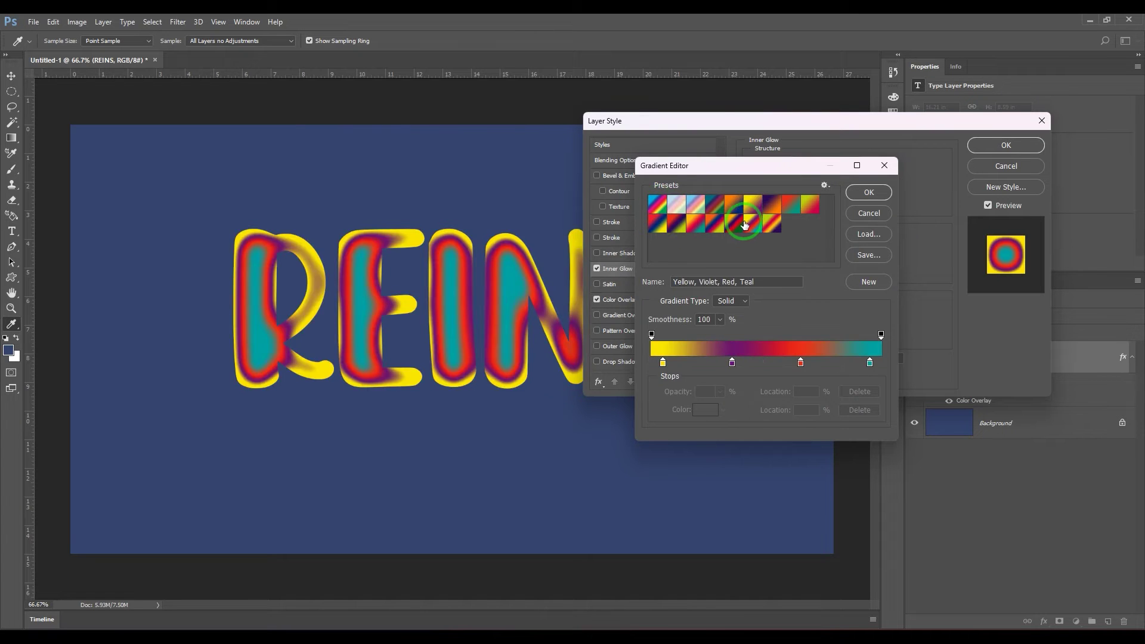
{"action": "left_click", "coordinate": [816, 204]}
{"action": "left_click", "coordinate": [805, 205]}
- Load the Simple noise gradient presets and preview Greens and Pastel Greens on the glow
{"action": "left_click", "coordinate": [825, 185]}
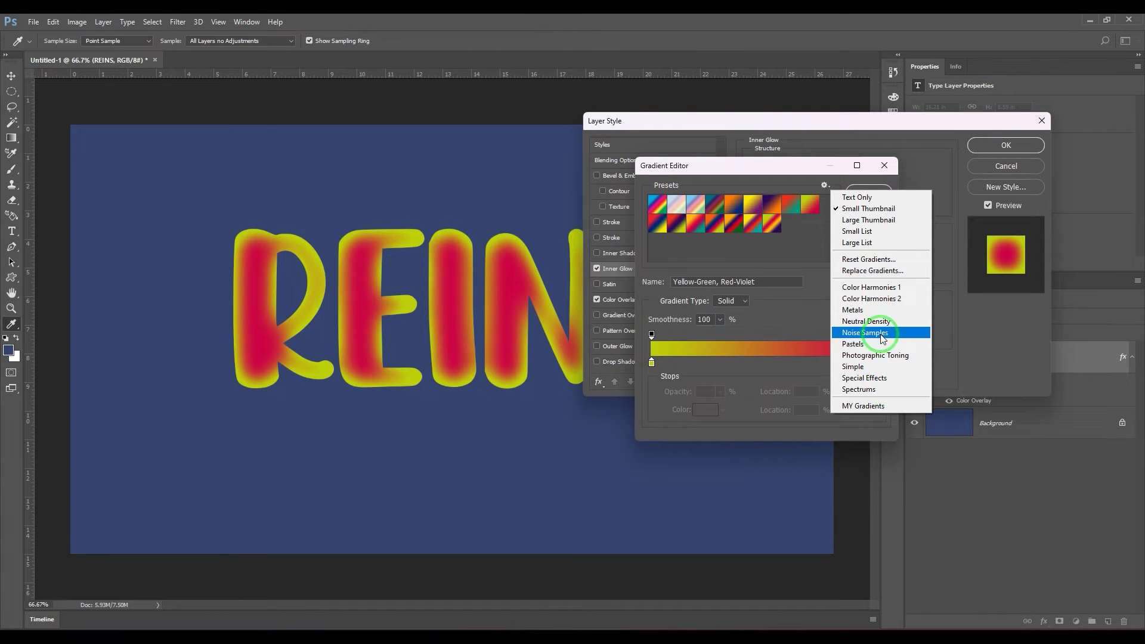
{"action": "left_click", "coordinate": [882, 368]}
{"action": "left_click", "coordinate": [523, 251]}
{"action": "left_click", "coordinate": [657, 204]}
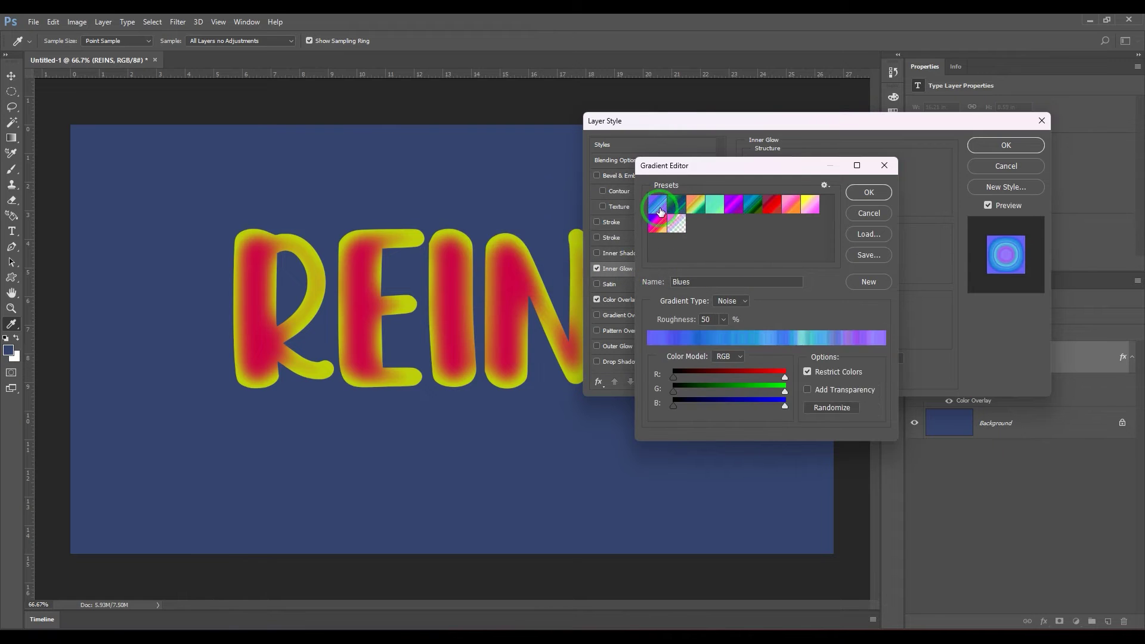
{"action": "left_click", "coordinate": [680, 206]}
{"action": "left_click", "coordinate": [696, 204]}
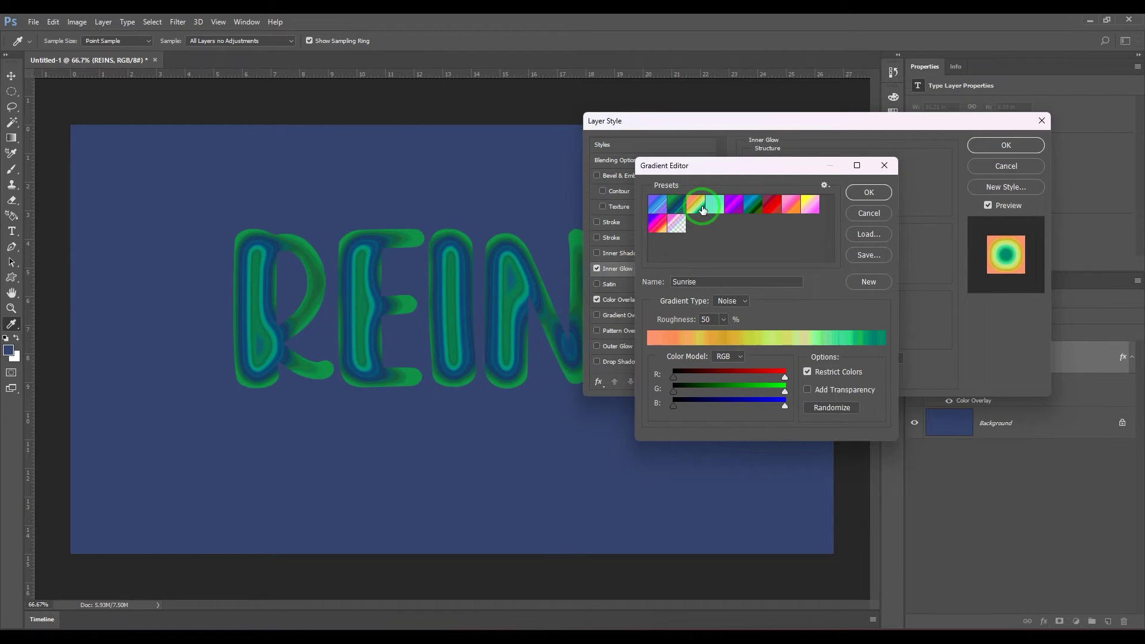
{"action": "left_click", "coordinate": [715, 205]}
- Preview Pastels, Noisy Spectrum and Purples, then apply and confirm the Greens gradient
{"action": "left_click", "coordinate": [752, 206]}
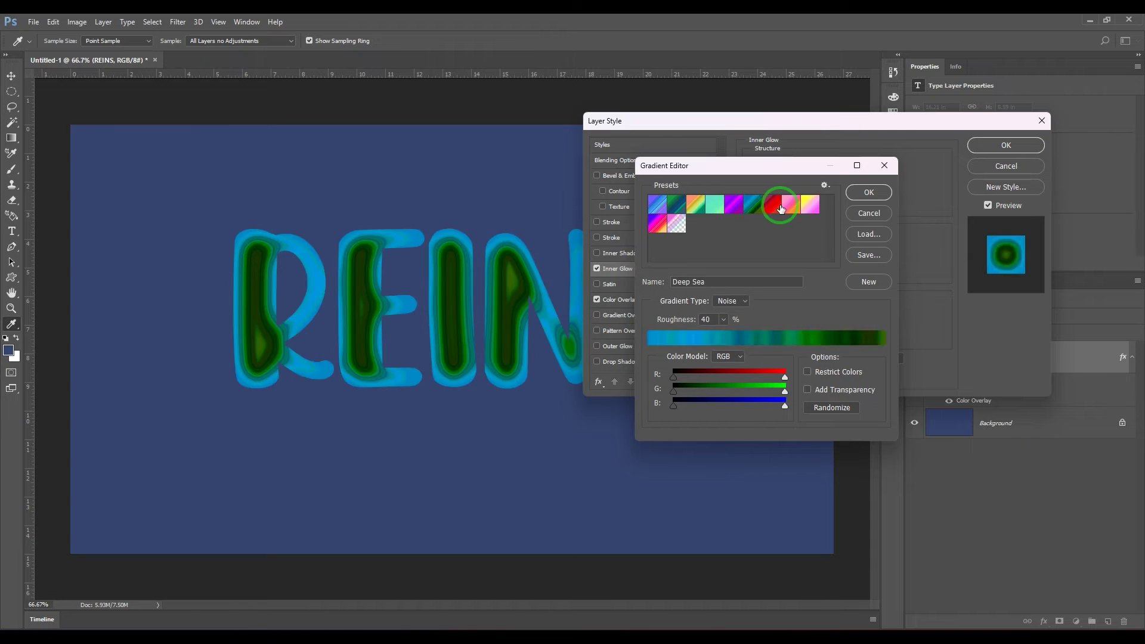
{"action": "left_click", "coordinate": [773, 205]}
{"action": "left_click", "coordinate": [791, 206]}
{"action": "left_click", "coordinate": [815, 208]}
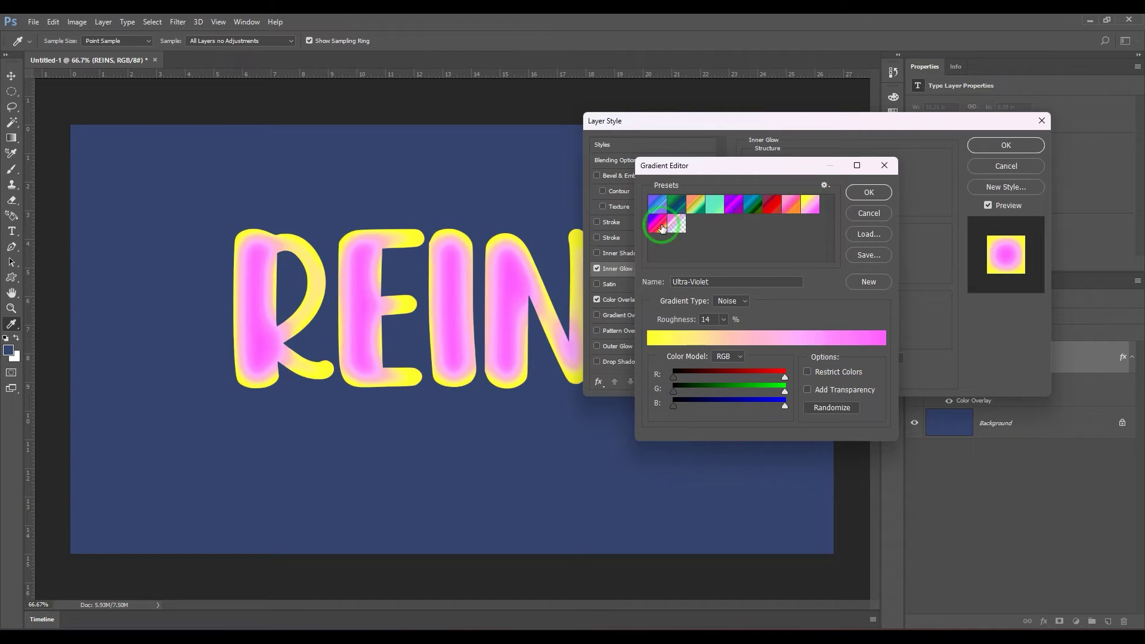
{"action": "left_click", "coordinate": [654, 230]}
{"action": "left_click", "coordinate": [714, 205]}
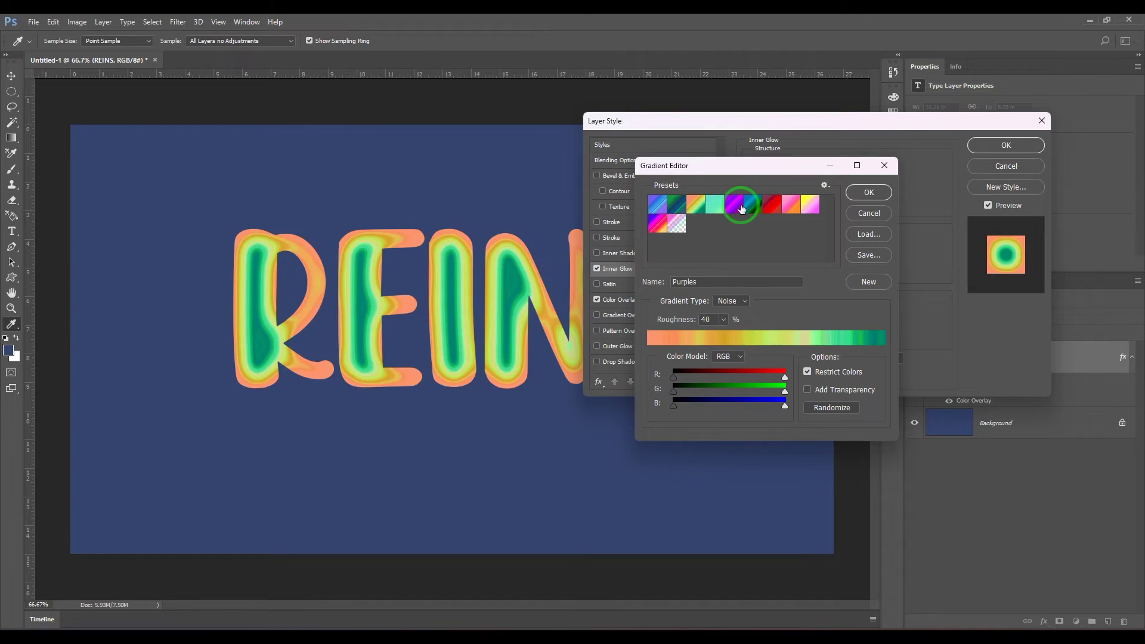
{"action": "mouse_move", "coordinate": [733, 204]}
{"action": "left_mouse_down"}
{"action": "mouse_move", "coordinate": [721, 267]}
{"action": "mouse_move", "coordinate": [757, 221]}
{"action": "mouse_move", "coordinate": [731, 209]}
{"action": "left_mouse_up"}
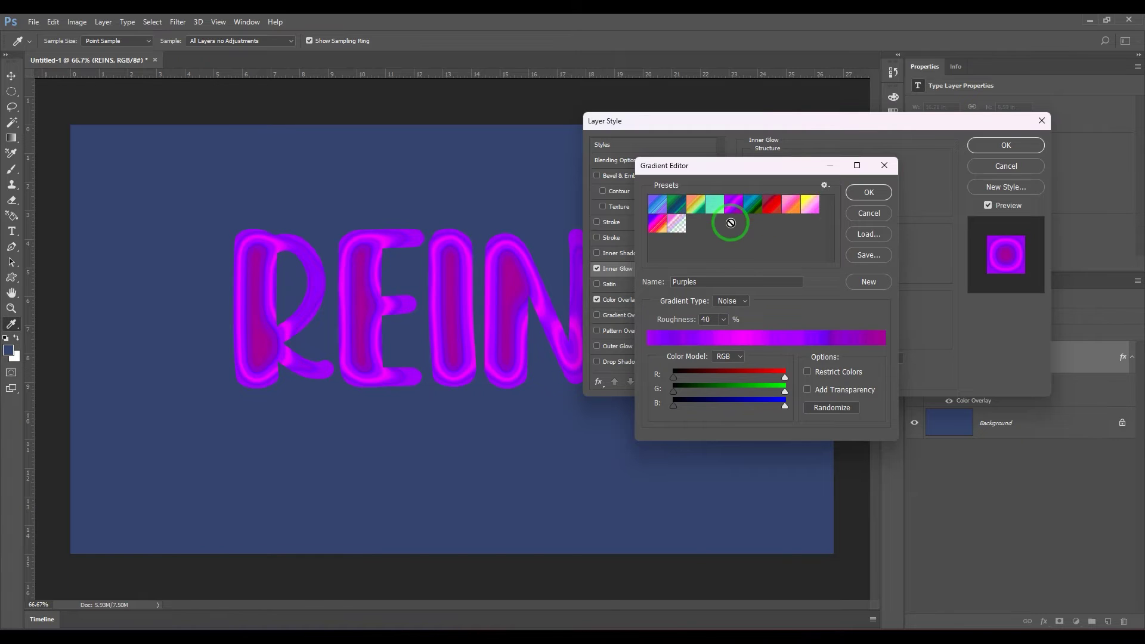
{"action": "left_click", "coordinate": [681, 205]}
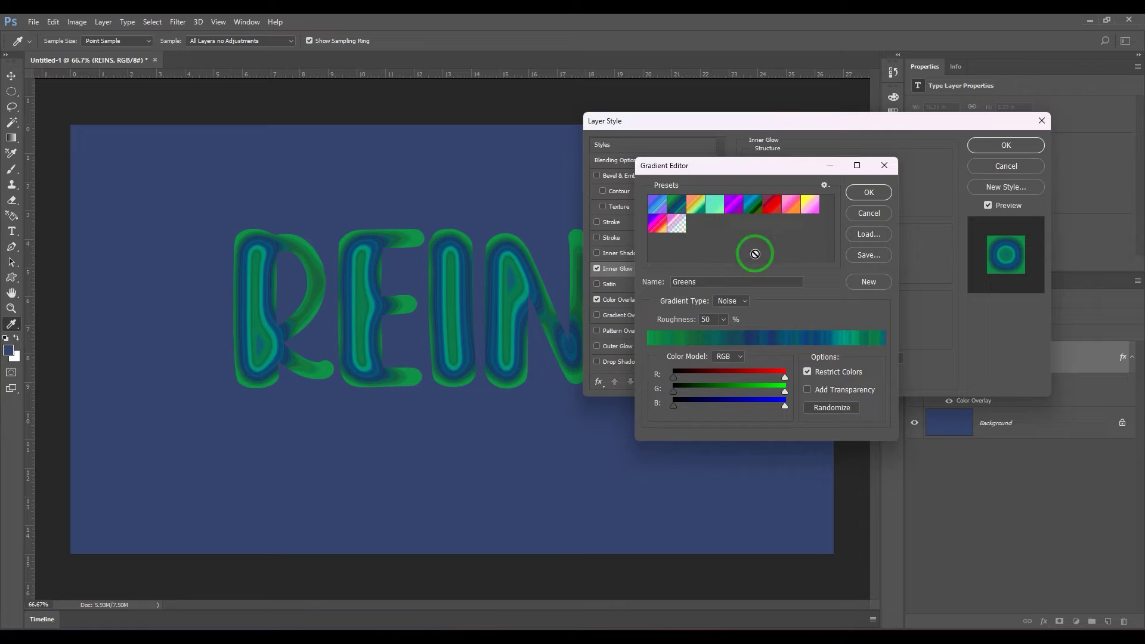
{"action": "left_click", "coordinate": [869, 192]}
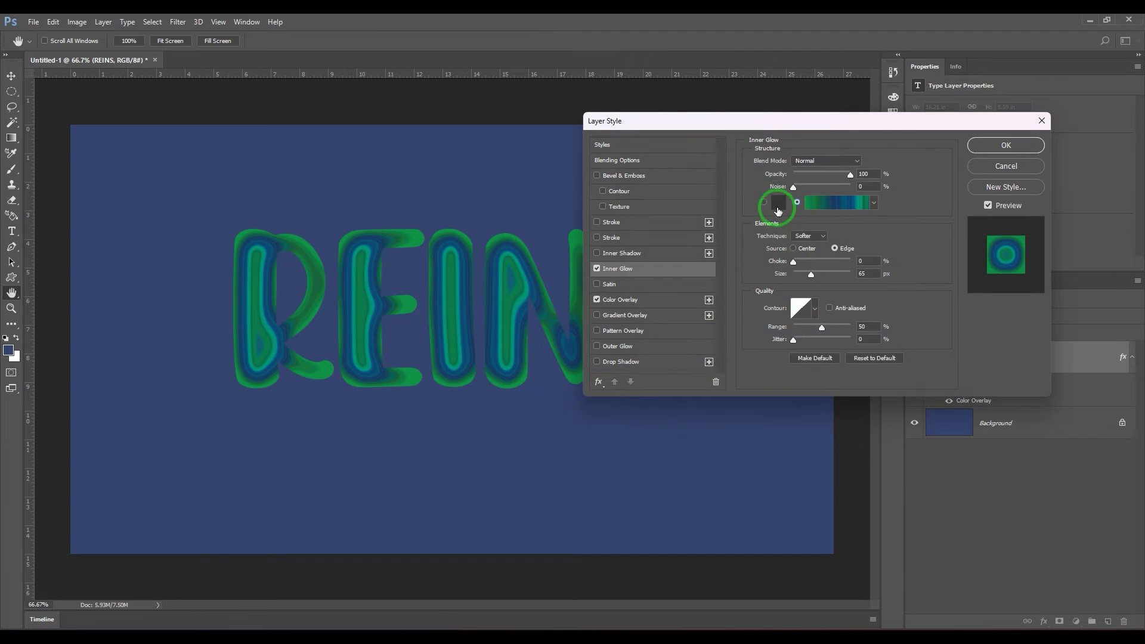
- Switch the inner glow back to a solid colour, keeping the Softer technique
{"action": "left_click", "coordinate": [765, 202]}
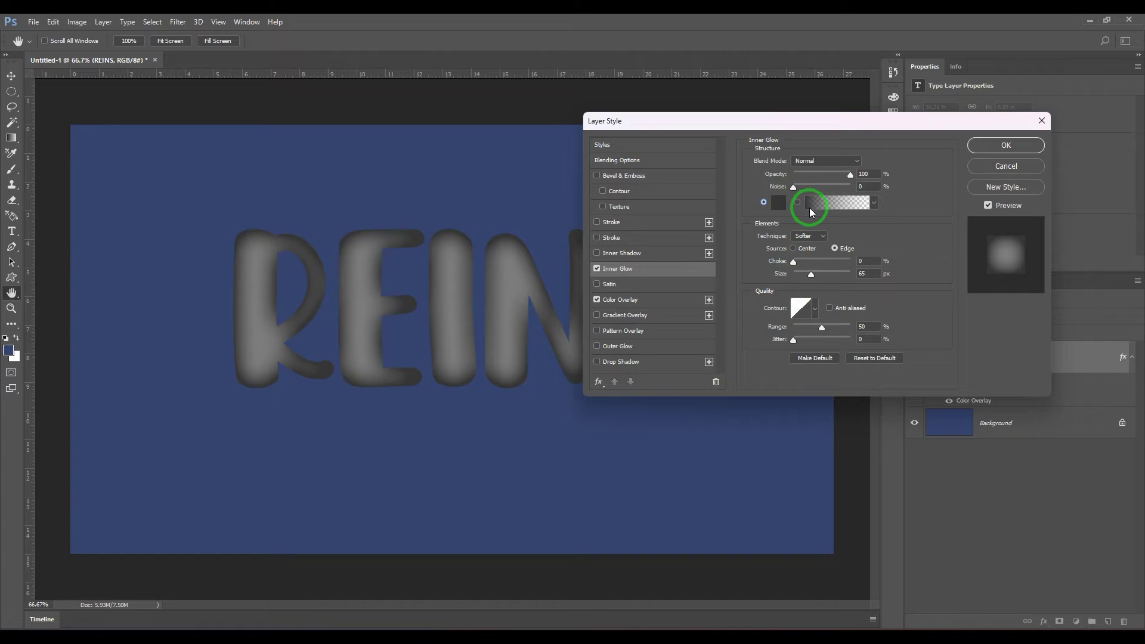
{"action": "left_click", "coordinate": [817, 238]}
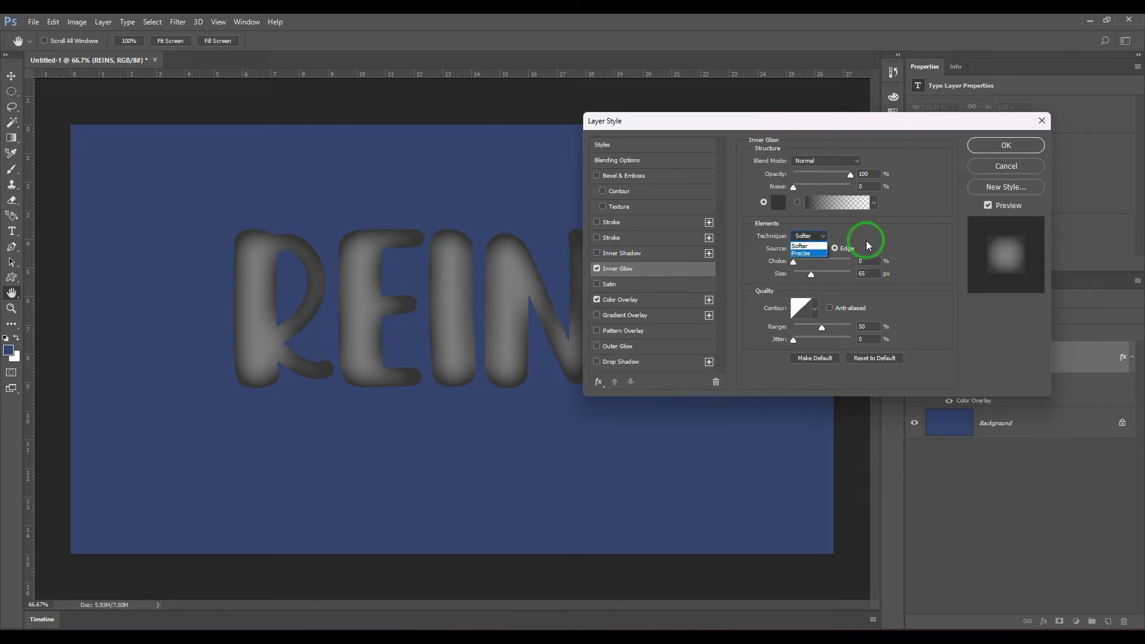
{"action": "left_click", "coordinate": [802, 245]}
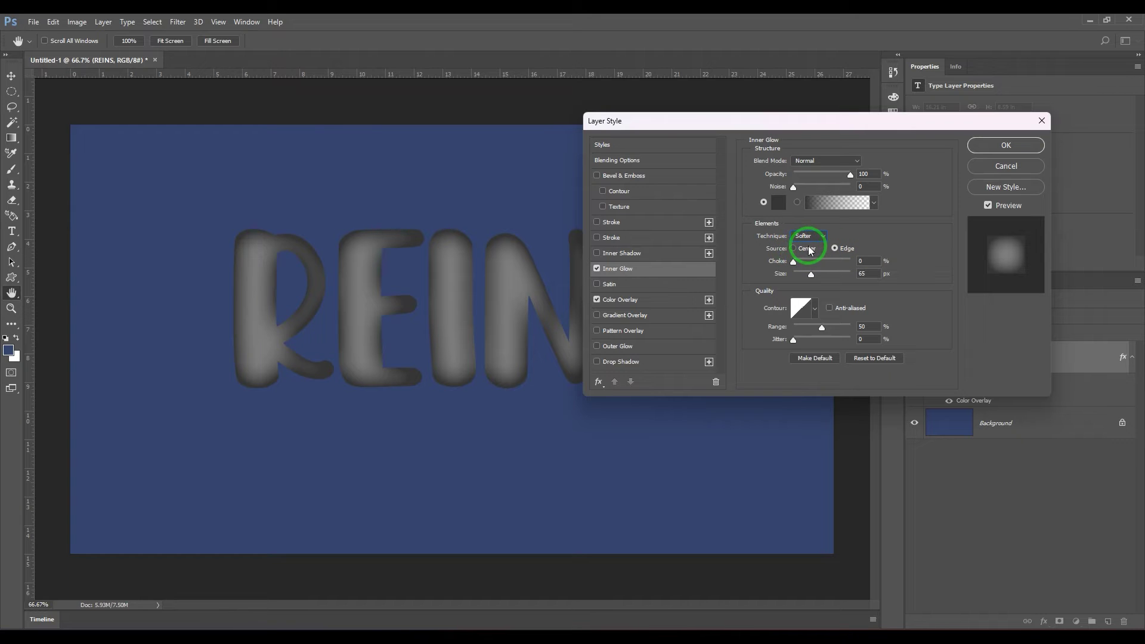
- Make the colour overlay dark red #930000
{"action": "left_click", "coordinate": [618, 302]}
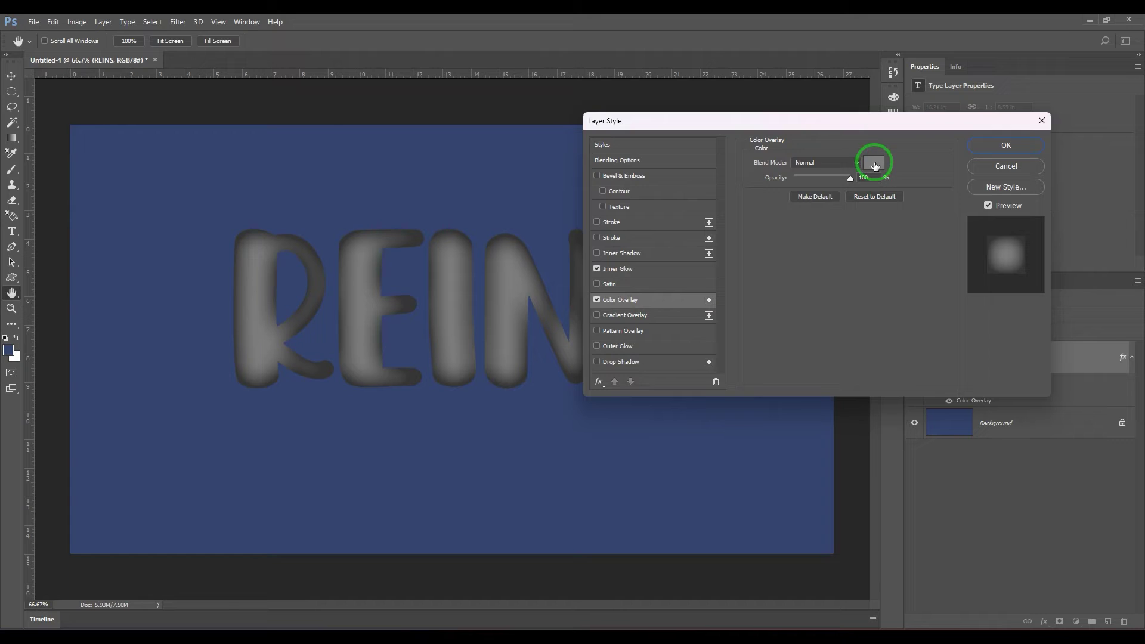
{"action": "left_click", "coordinate": [874, 164]}
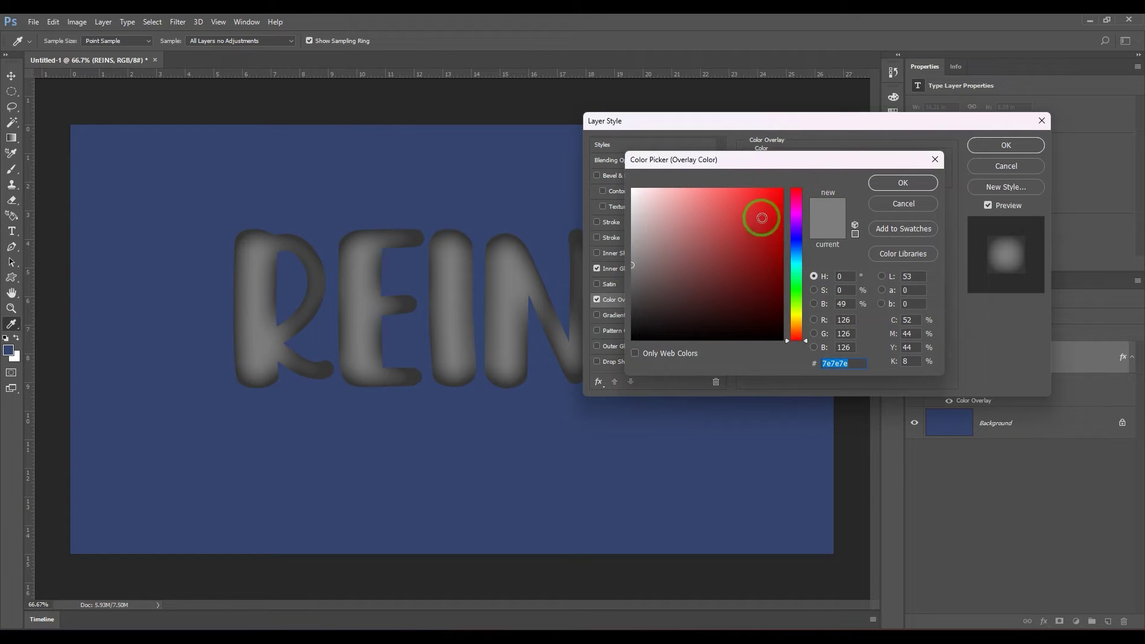
{"action": "left_click_drag", "start_coordinate": [769, 209], "coordinate": [782, 252]}
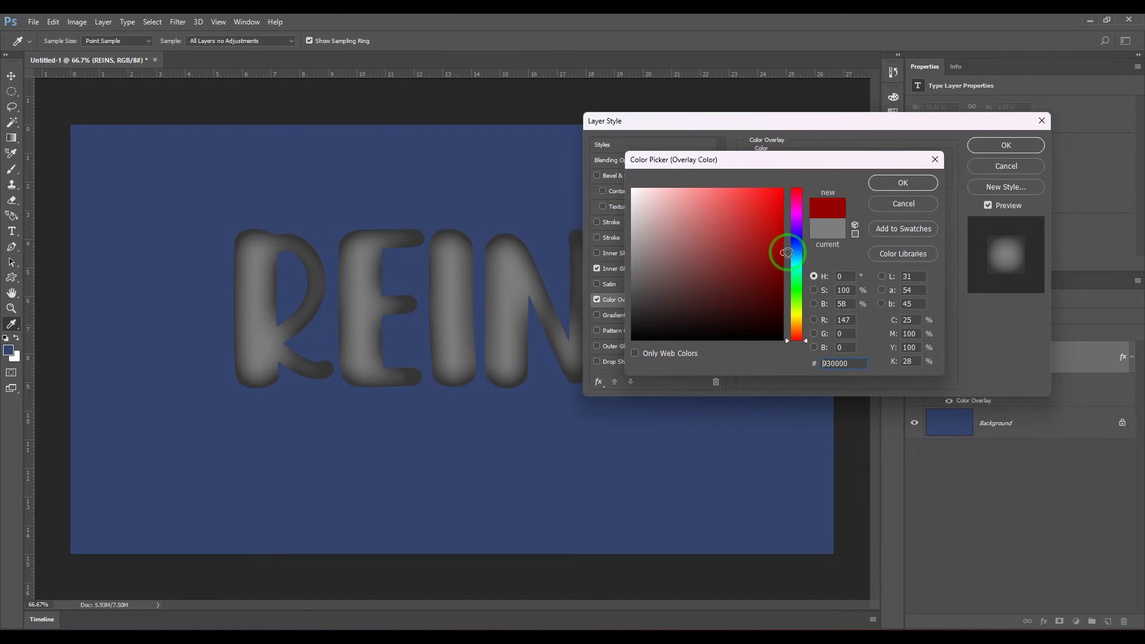
{"action": "left_click", "coordinate": [902, 182]}
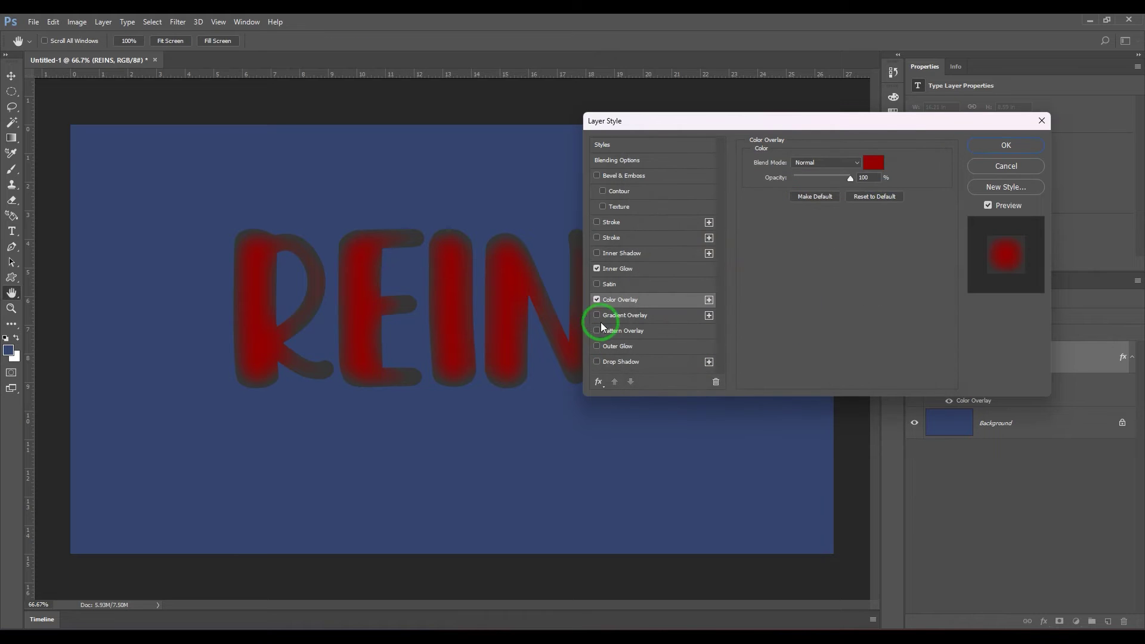
{"action": "left_click", "coordinate": [619, 268]}
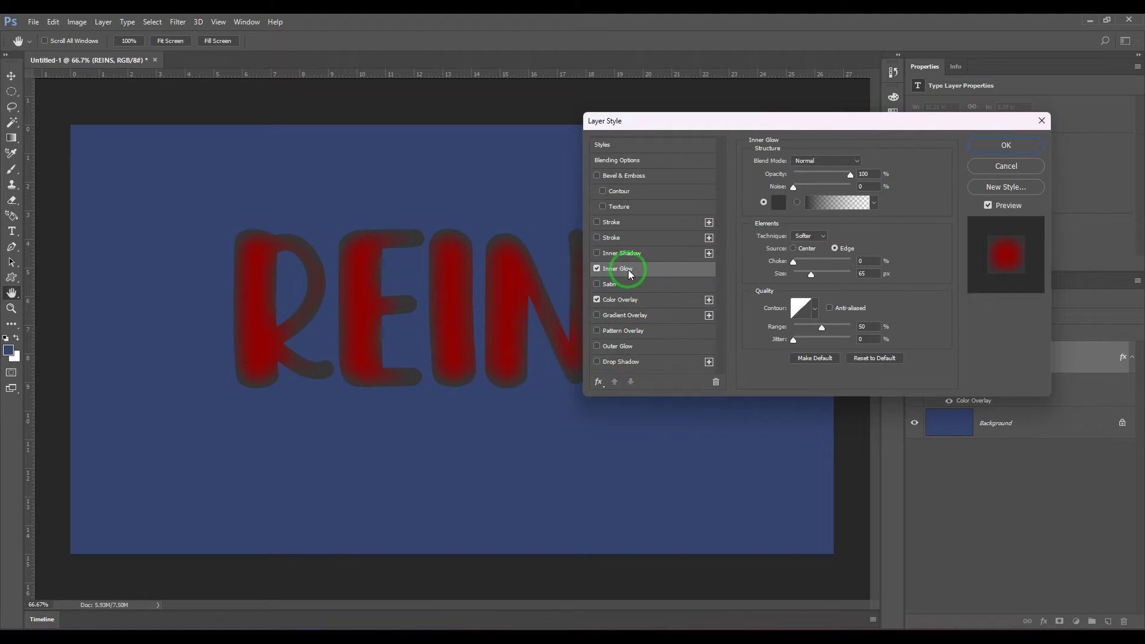
- Make the inner glow dark red #590000 with 29% choke, 29 px size and Center source
{"action": "left_click", "coordinate": [778, 203]}
{"action": "left_click", "coordinate": [783, 287]}
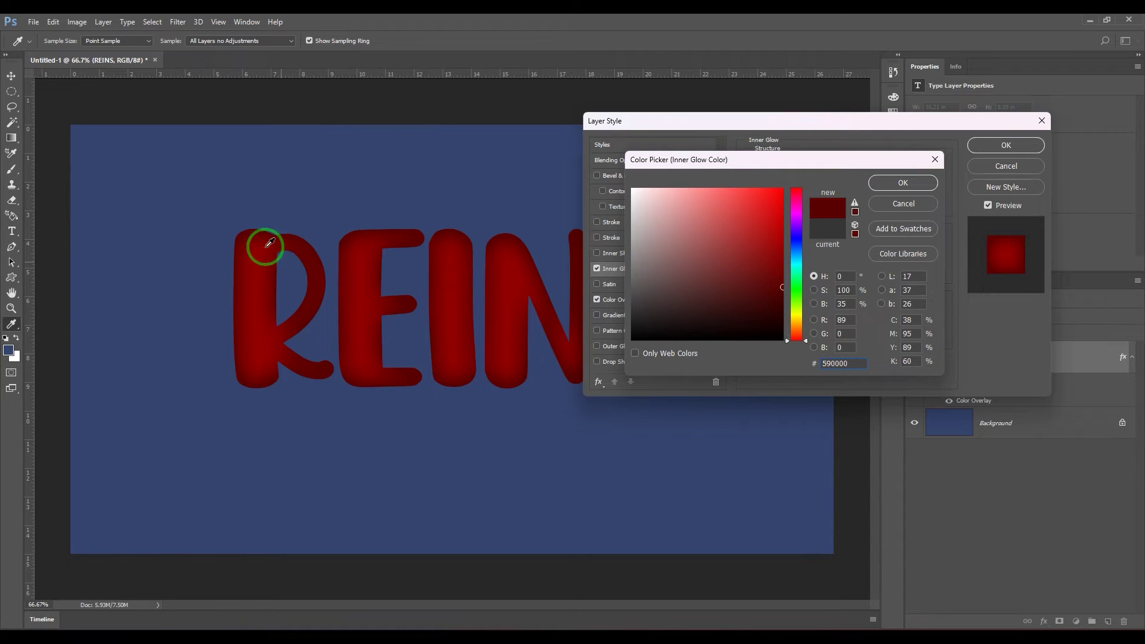
{"action": "left_click", "coordinate": [893, 190]}
{"action": "mouse_move", "coordinate": [807, 273]}
{"action": "left_mouse_down"}
{"action": "mouse_move", "coordinate": [800, 266]}
{"action": "mouse_move", "coordinate": [811, 268]}
{"action": "mouse_move", "coordinate": [803, 278]}
{"action": "left_mouse_up"}
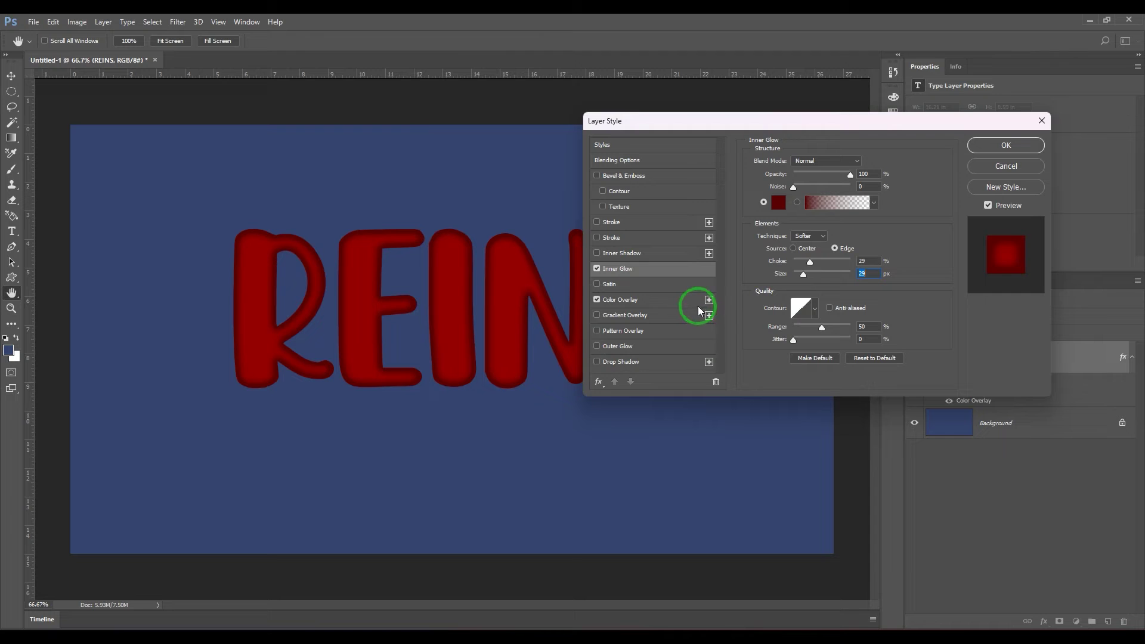
{"action": "left_click", "coordinate": [801, 250]}
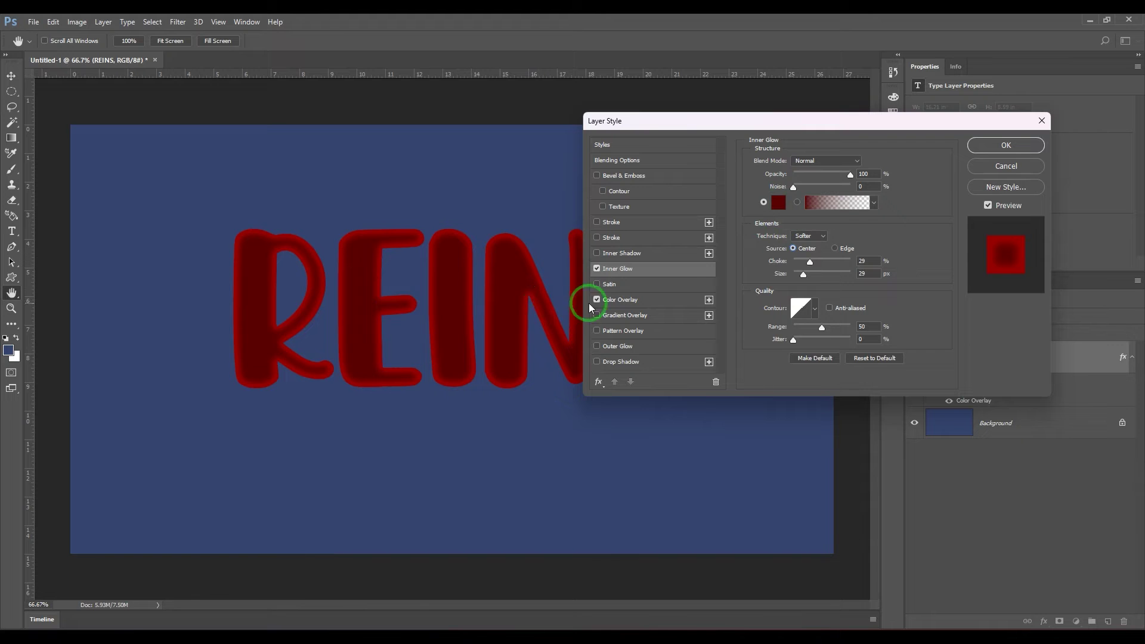
- Set the inner glow colour to a fully saturated, bright magenta
{"action": "left_click", "coordinate": [779, 202]}
{"action": "left_click", "coordinate": [796, 206]}
{"action": "left_click", "coordinate": [783, 189]}
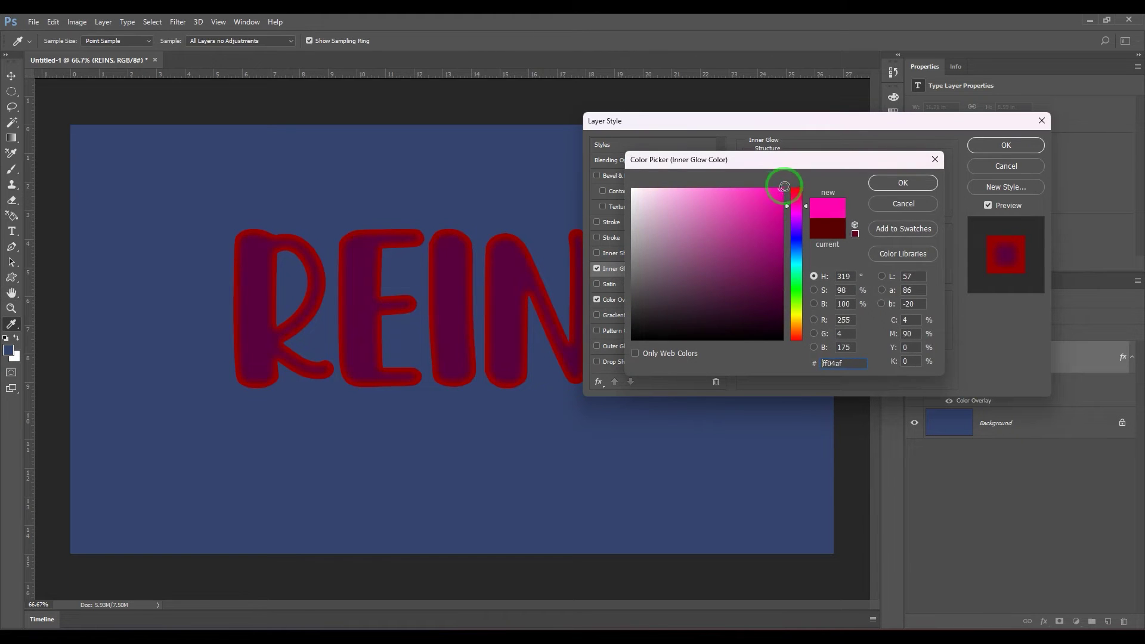
{"action": "left_click", "coordinate": [903, 182]}
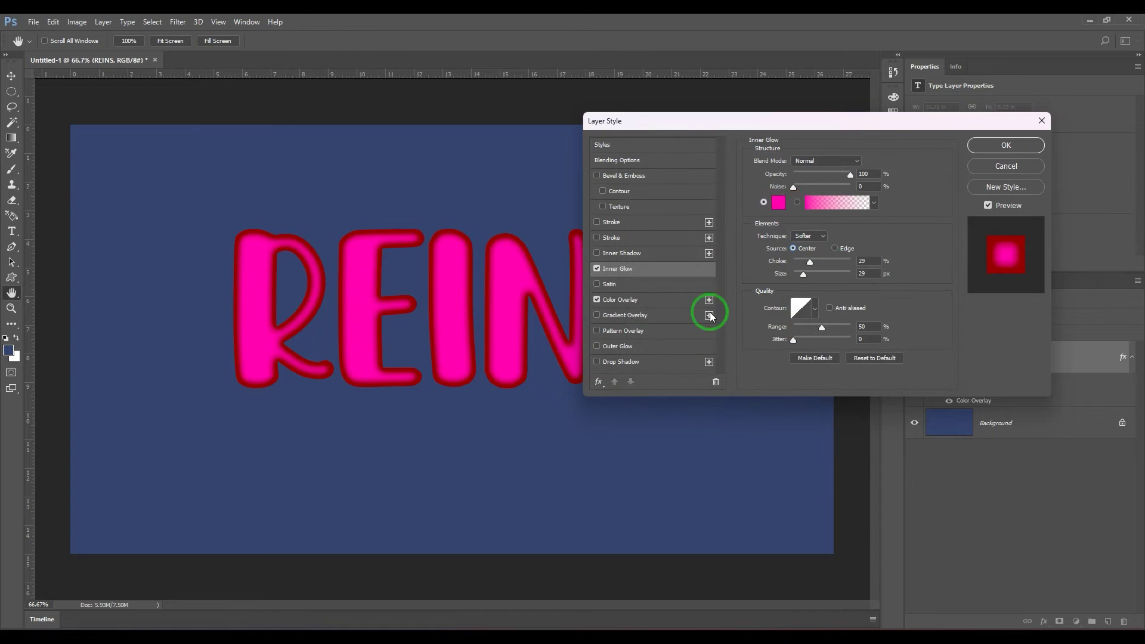
- Change the colour overlay to purple #5a0093 and set the inner glow size to 35 px
{"action": "left_click", "coordinate": [618, 299]}
{"action": "left_click", "coordinate": [878, 161]}
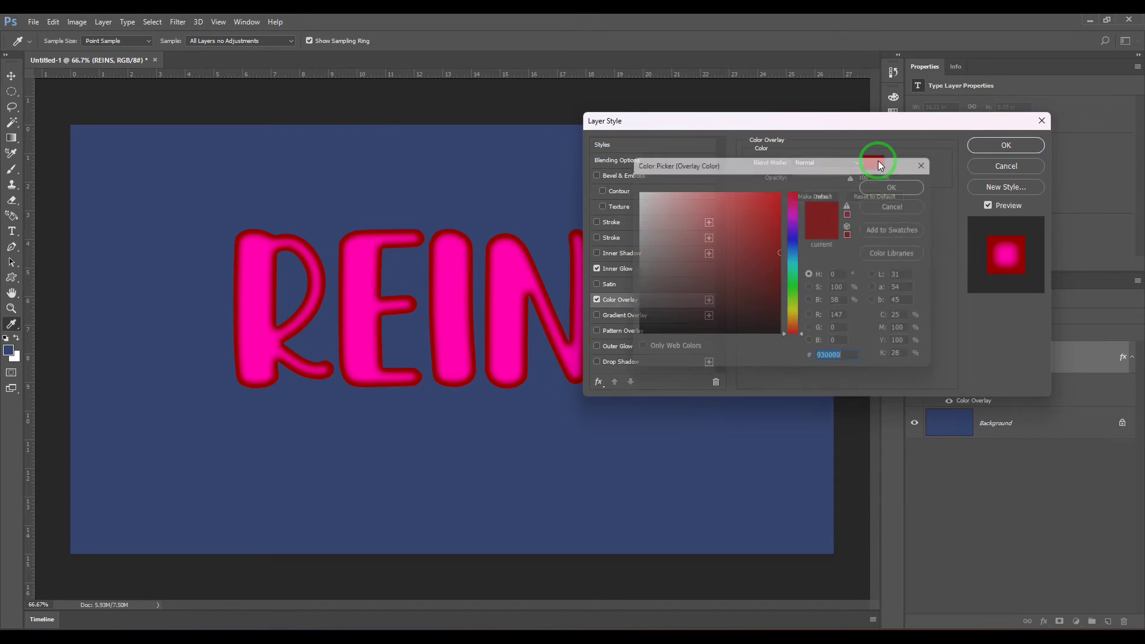
{"action": "left_click", "coordinate": [797, 230]}
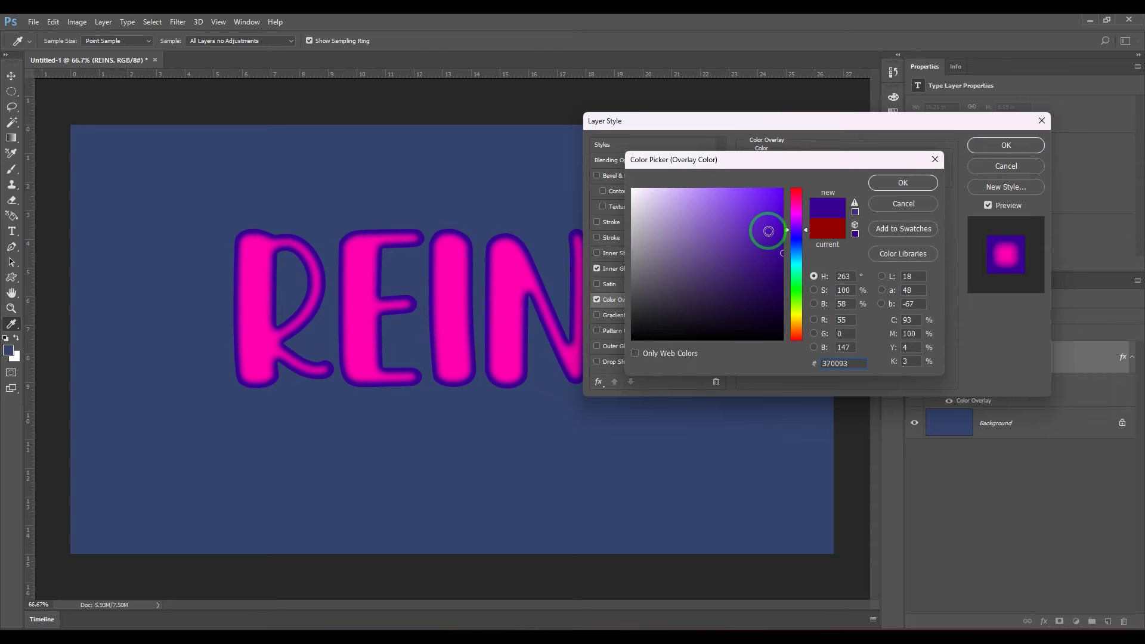
{"action": "left_click", "coordinate": [796, 223]}
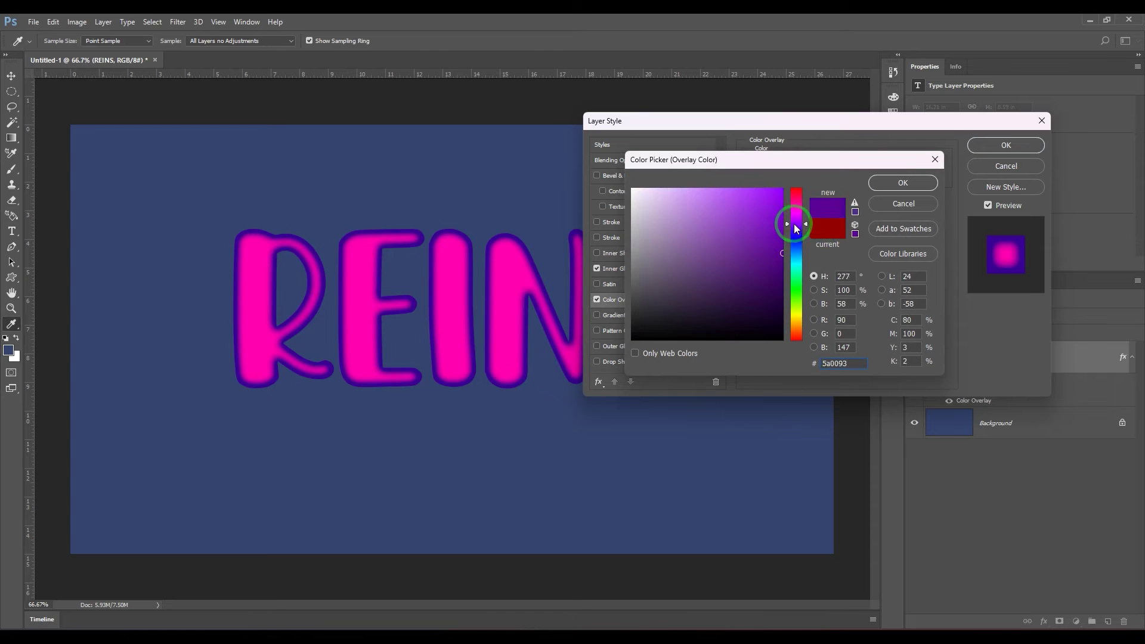
{"action": "left_click", "coordinate": [887, 180]}
{"action": "left_click", "coordinate": [626, 269]}
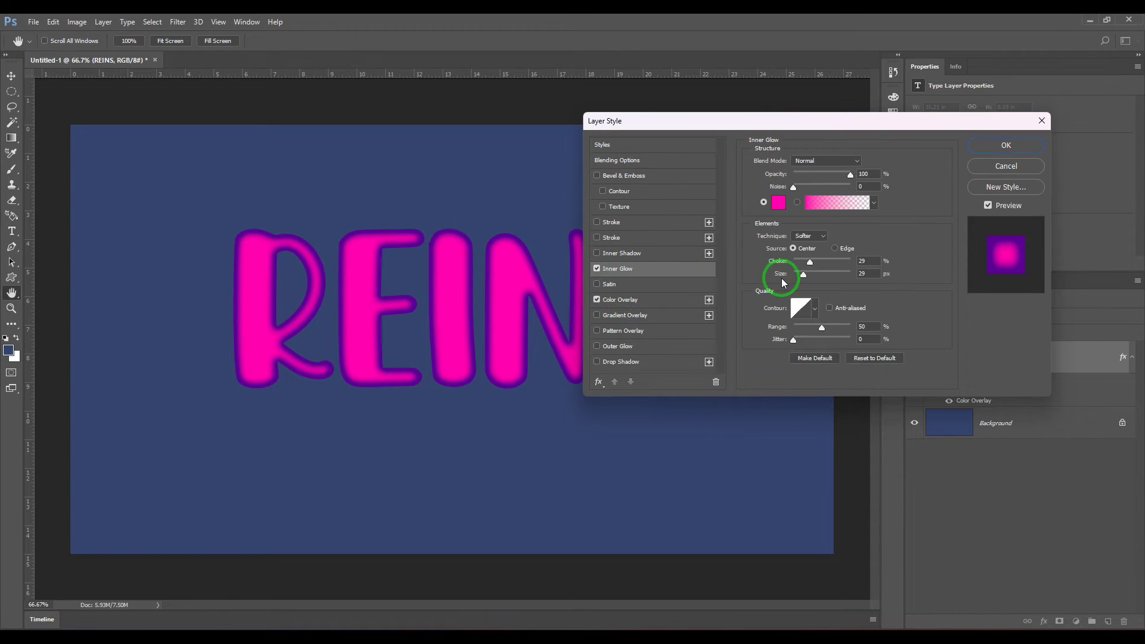
{"action": "mouse_move", "coordinate": [801, 273]}
{"action": "left_mouse_down"}
{"action": "mouse_move", "coordinate": [818, 263]}
{"action": "mouse_move", "coordinate": [796, 263]}
{"action": "mouse_move", "coordinate": [812, 275]}
{"action": "mouse_move", "coordinate": [803, 274]}
{"action": "left_mouse_up"}
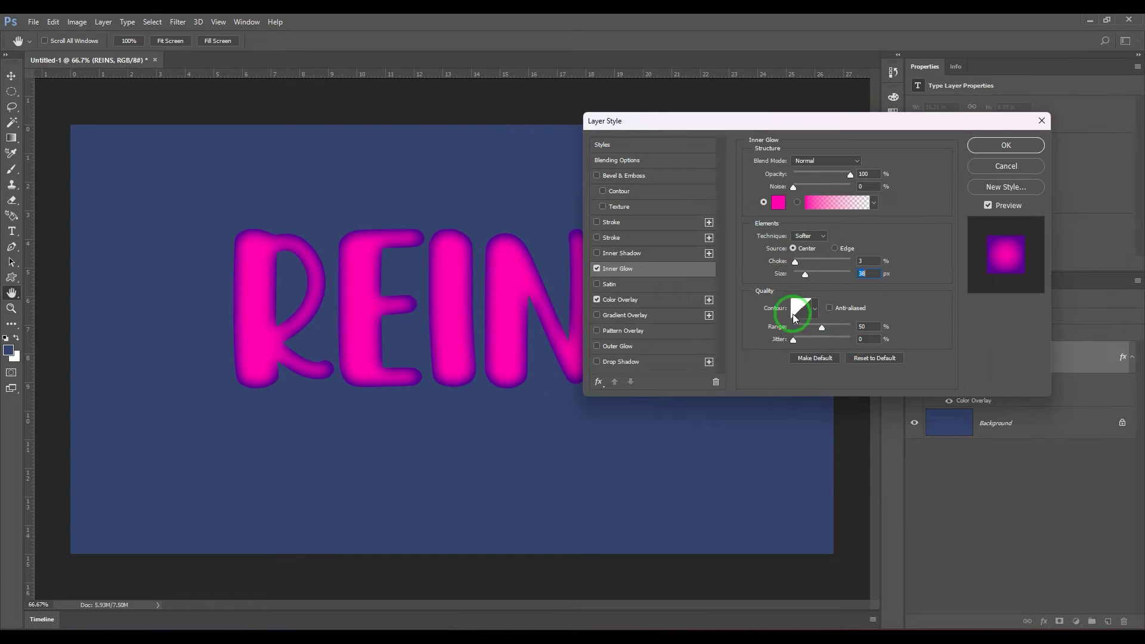
- Give the inner glow the Linear contour with 43% range and 0% jitter
{"action": "left_click", "coordinate": [816, 312]}
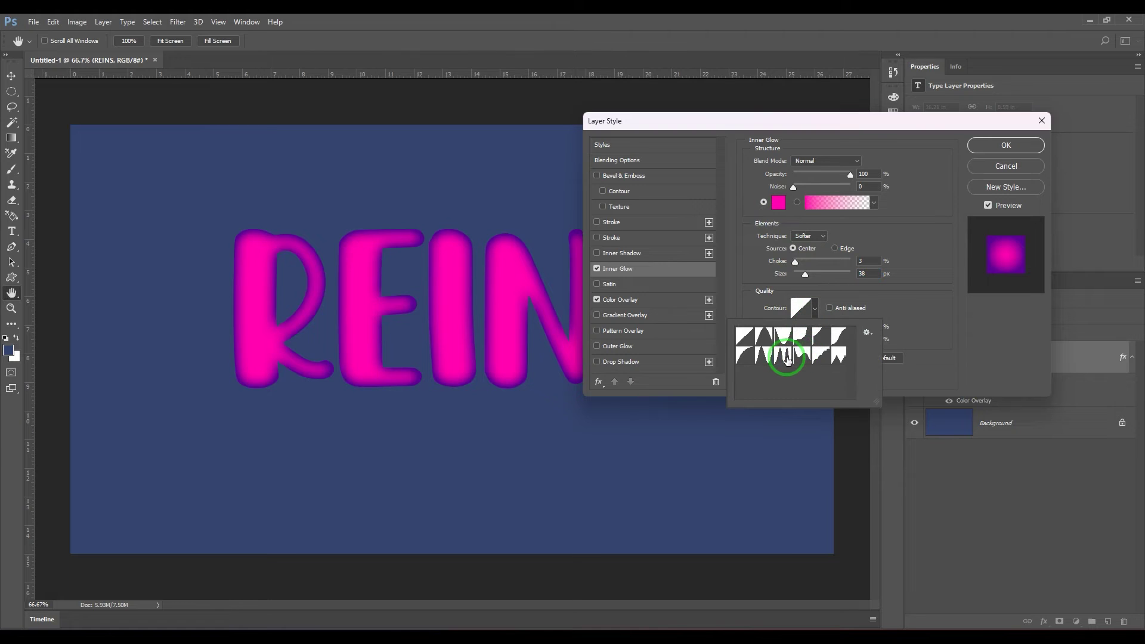
{"action": "left_click", "coordinate": [783, 354]}
{"action": "left_click", "coordinate": [810, 358]}
{"action": "left_click", "coordinate": [832, 356]}
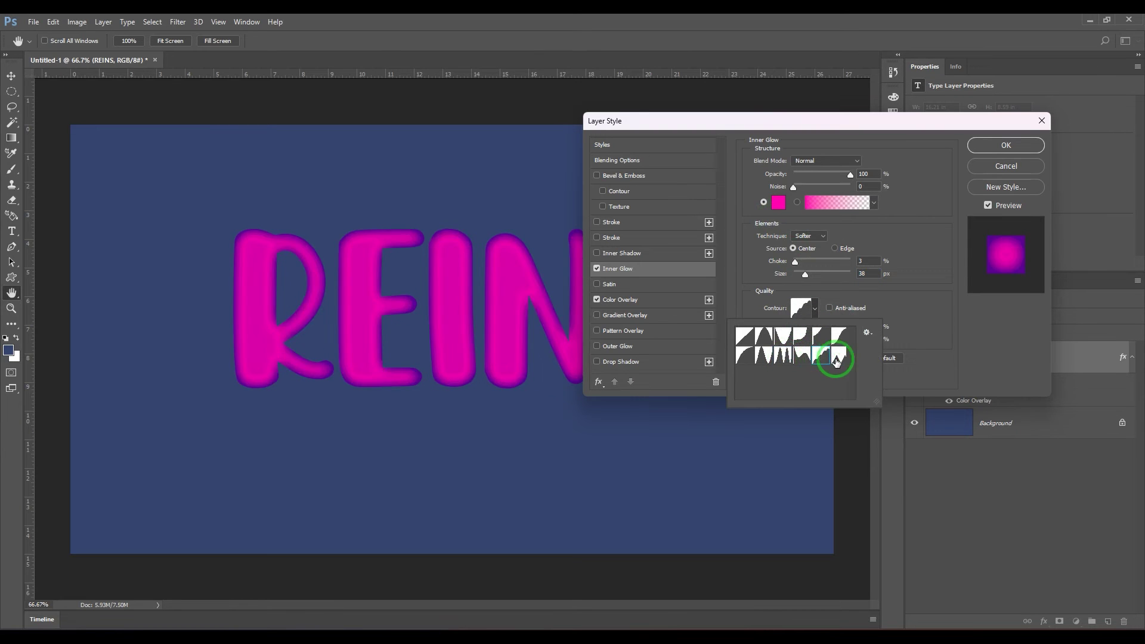
{"action": "left_click", "coordinate": [783, 357]}
{"action": "left_click", "coordinate": [745, 337]}
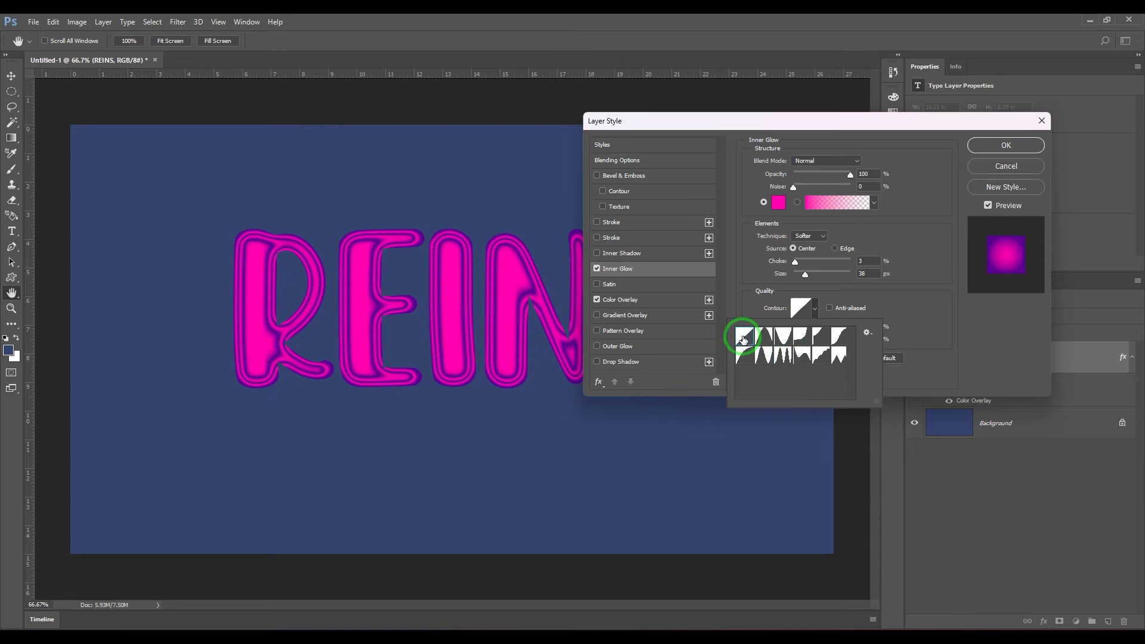
{"action": "left_click", "coordinate": [942, 336]}
{"action": "left_click_drag", "start_coordinate": [830, 326], "coordinate": [819, 347]}
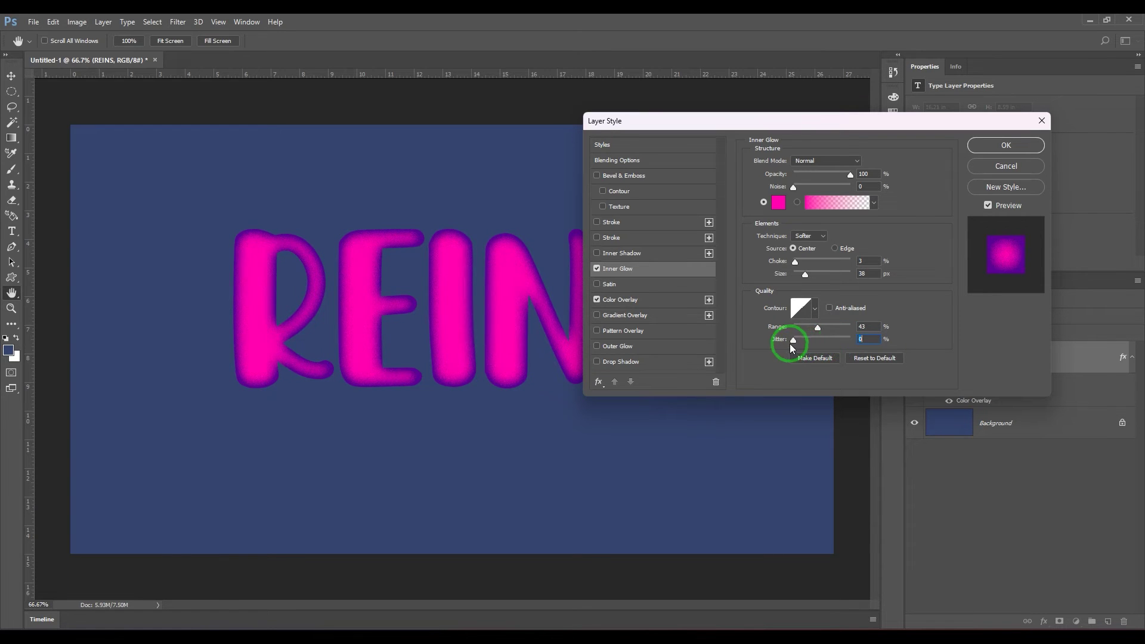
{"action": "left_click_drag", "start_coordinate": [790, 345], "coordinate": [763, 349]}
- Enable Bevel & Emboss, reset it to defaults, and set depth 1000% and size 24 px
{"action": "left_click", "coordinate": [629, 178]}
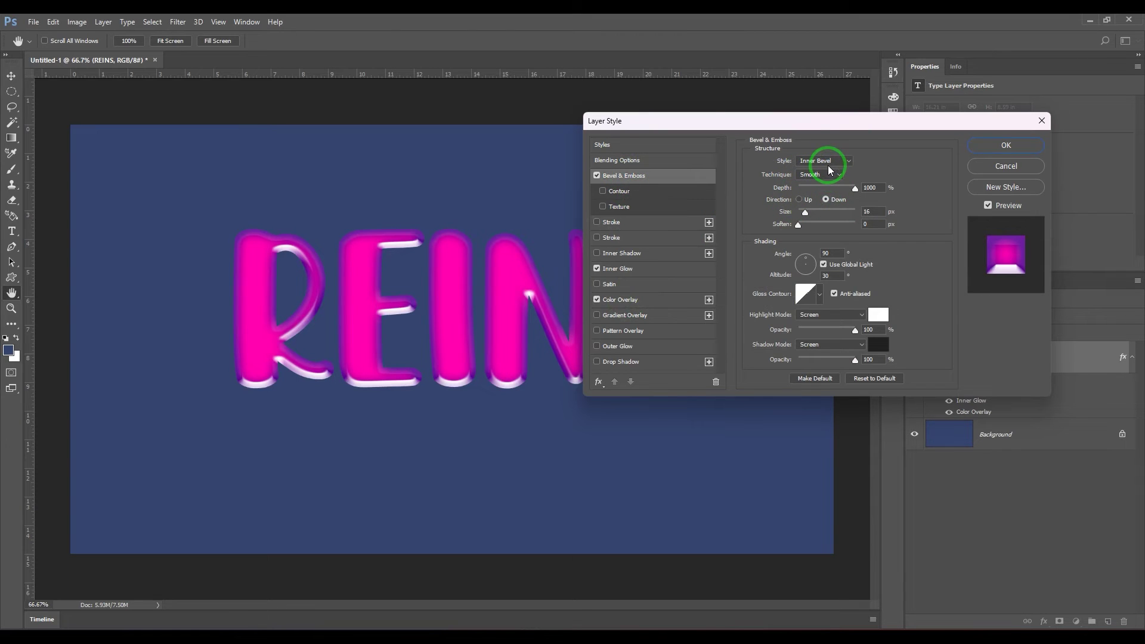
{"action": "left_click", "coordinate": [860, 346]}
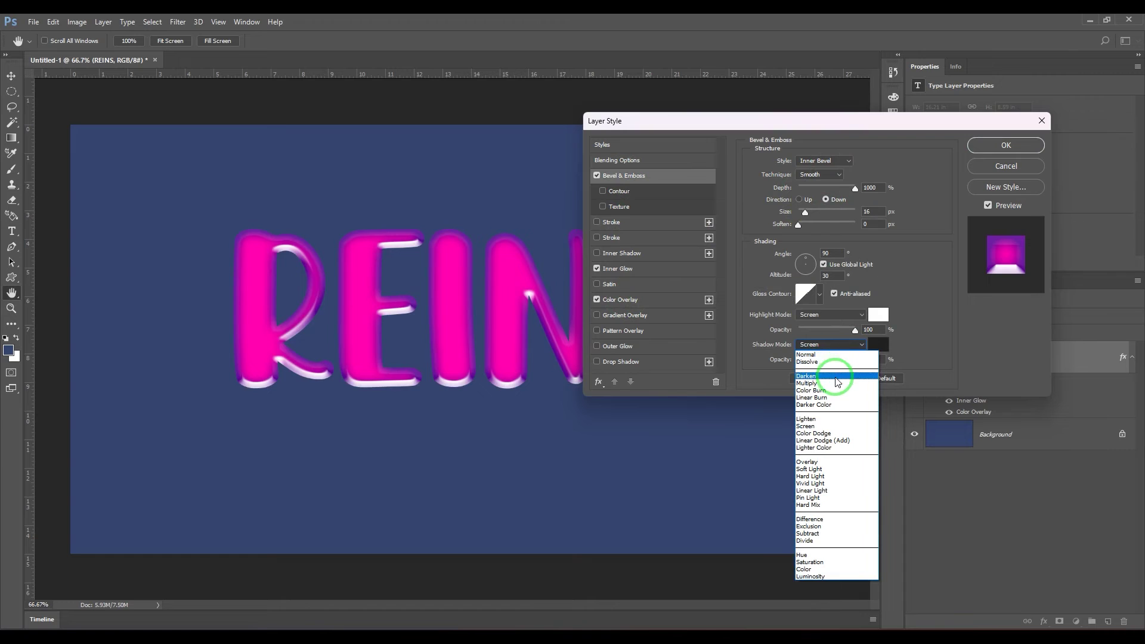
{"action": "left_click", "coordinate": [966, 361]}
{"action": "left_click", "coordinate": [890, 379]}
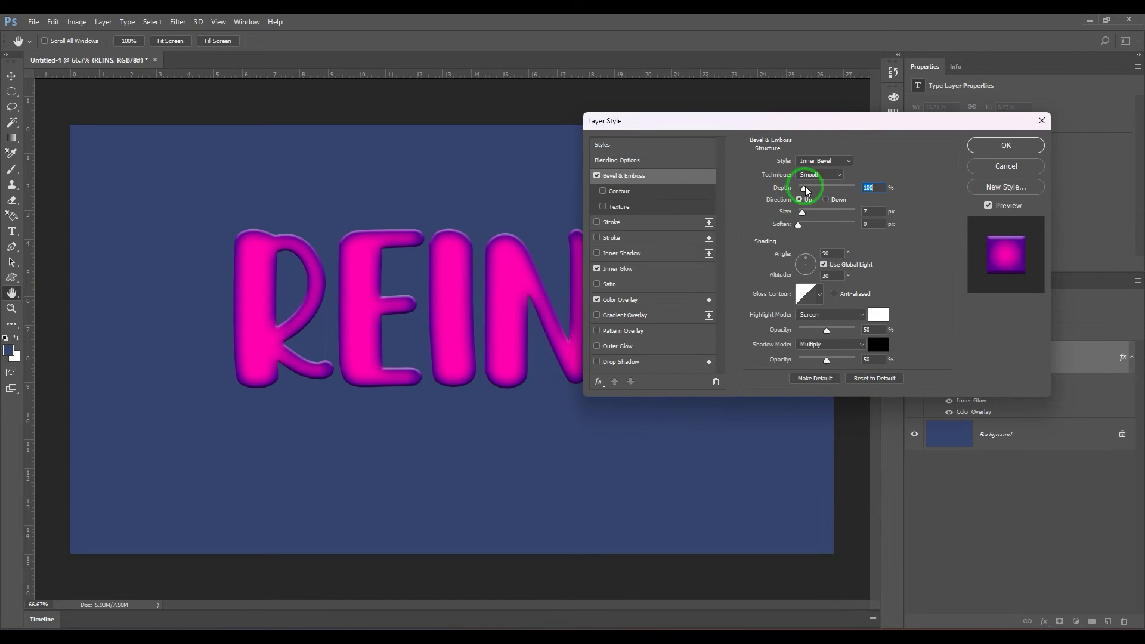
{"action": "left_click_drag", "start_coordinate": [805, 190], "coordinate": [871, 188]}
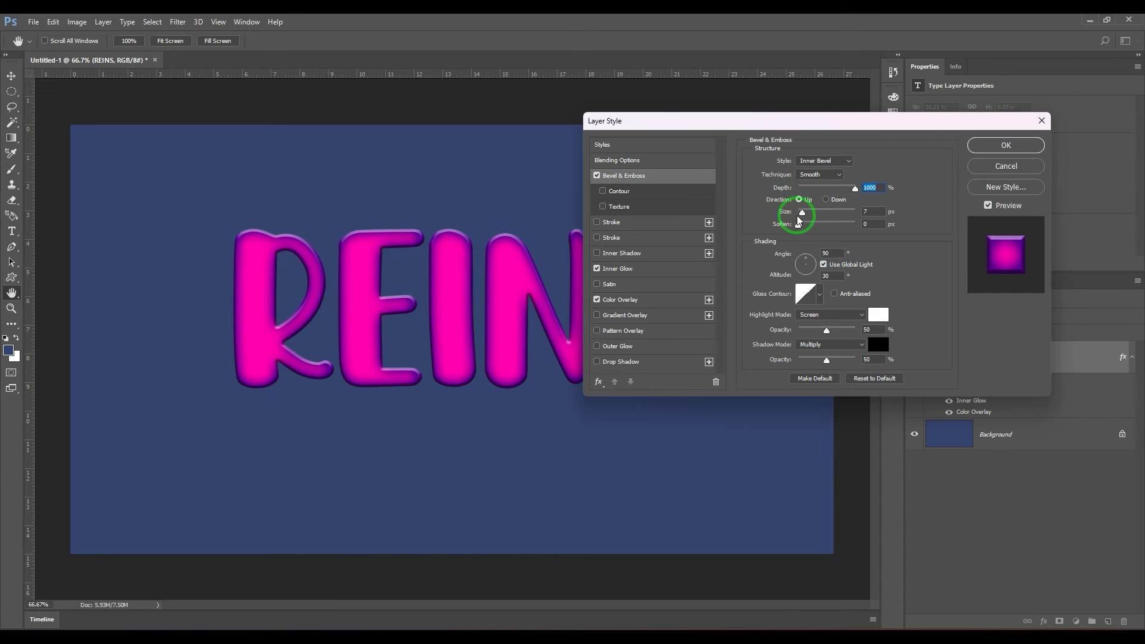
{"action": "left_click_drag", "start_coordinate": [798, 216], "coordinate": [805, 218]}
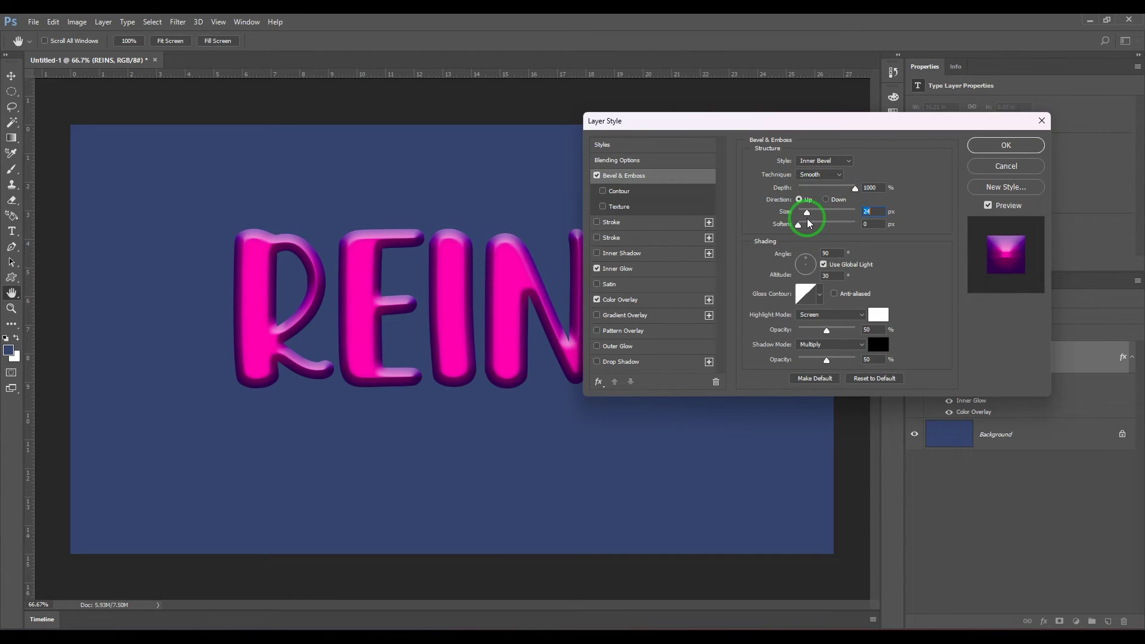
- Set the bevel shadow mode to Lighten and highlight opacity to 80%, then try gloss contours
{"action": "left_click", "coordinate": [806, 346]}
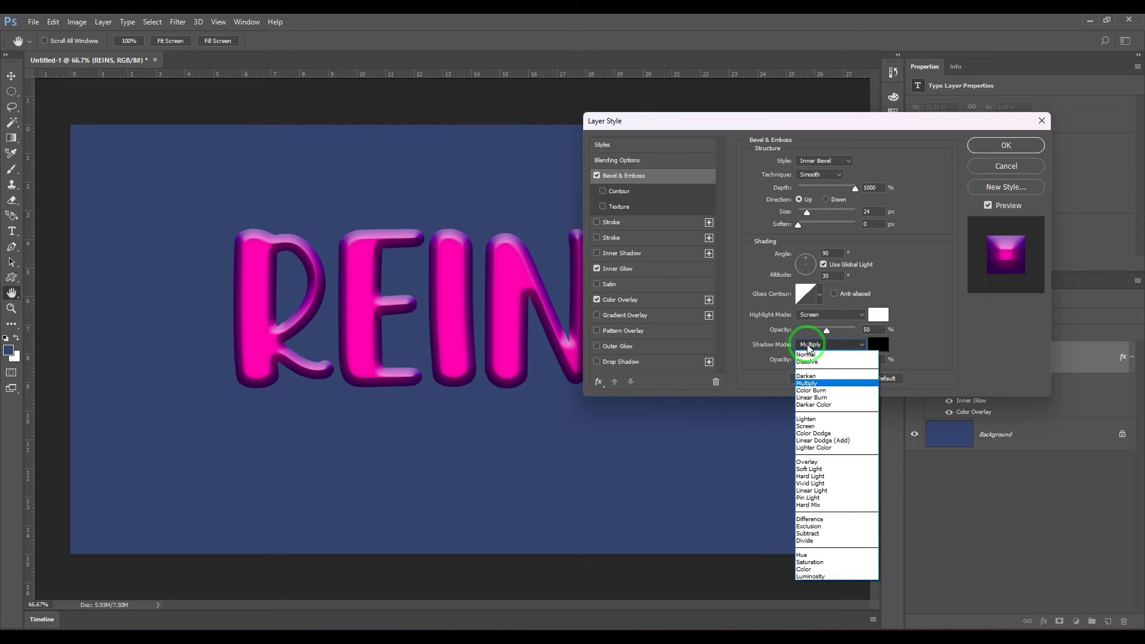
{"action": "left_click", "coordinate": [812, 420]}
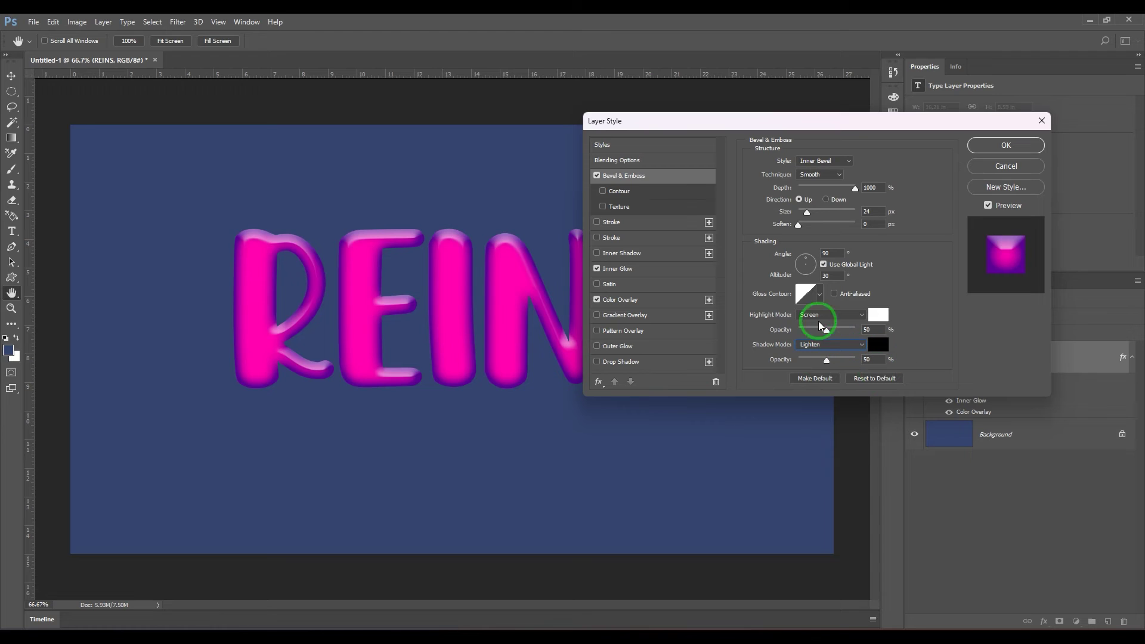
{"action": "left_click_drag", "start_coordinate": [820, 326], "coordinate": [867, 337]}
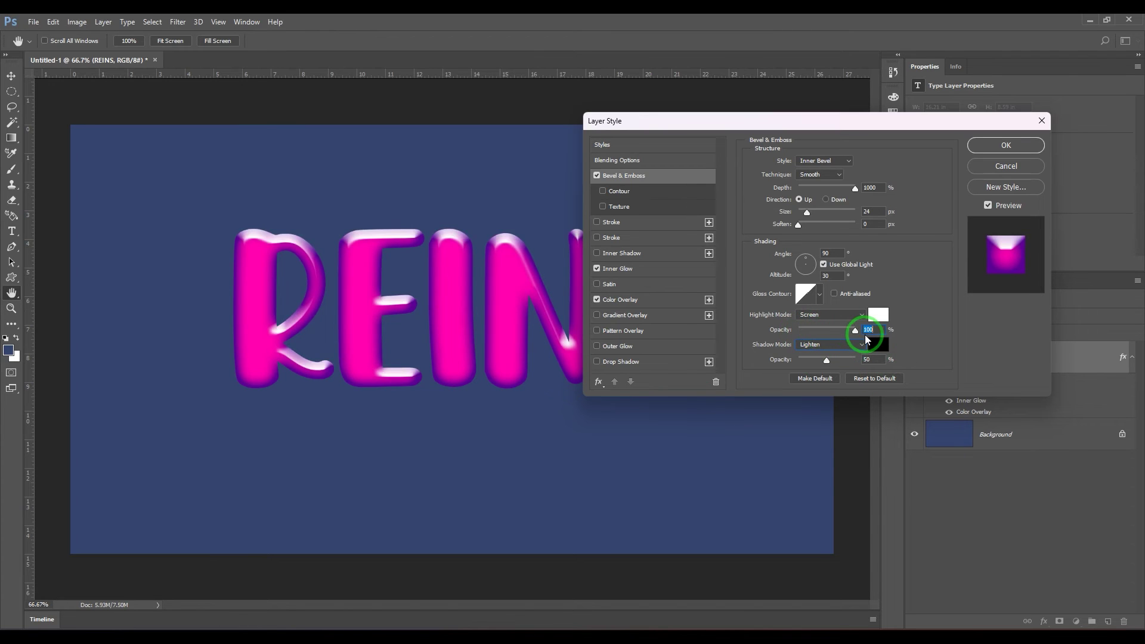
{"action": "left_click", "coordinate": [821, 294]}
{"action": "left_click", "coordinate": [768, 323]}
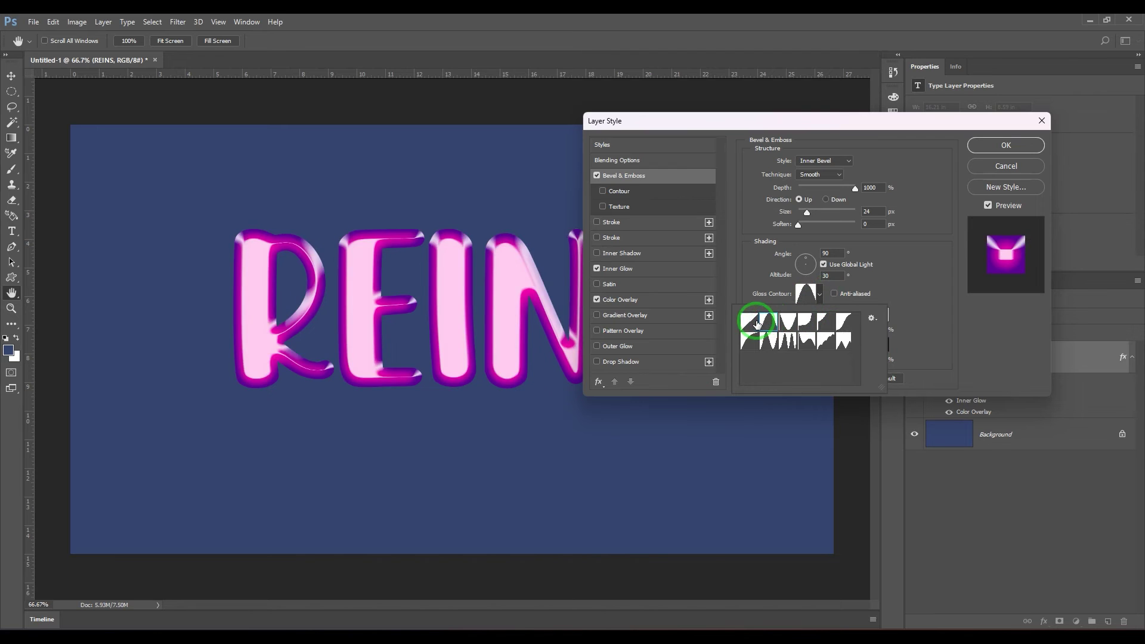
{"action": "left_click", "coordinate": [755, 324]}
{"action": "left_click", "coordinate": [820, 295]}
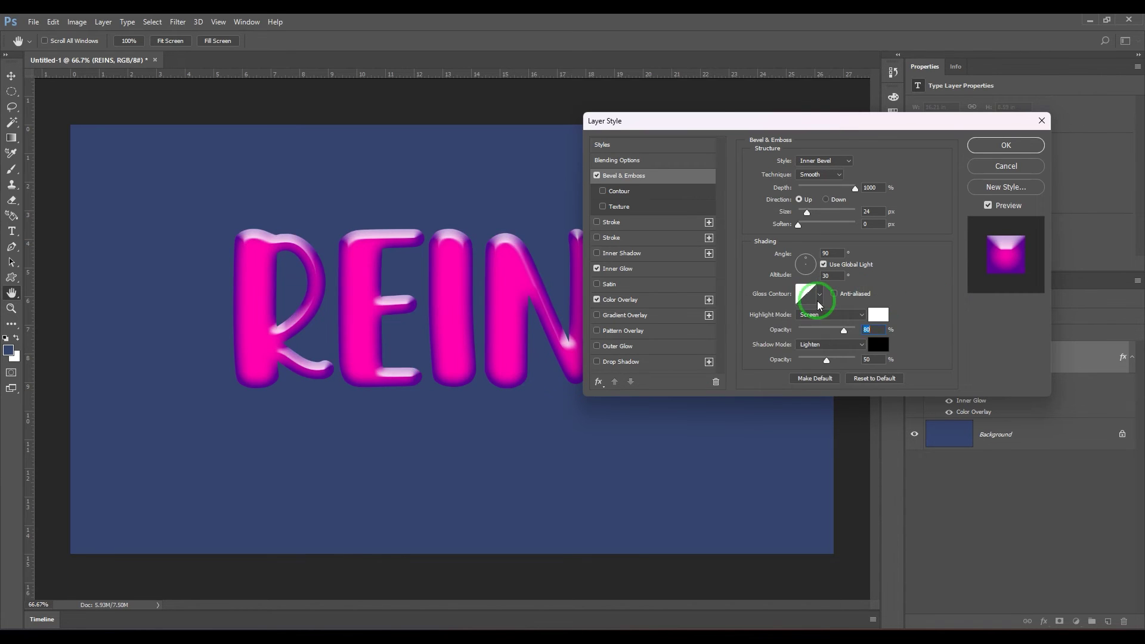
{"action": "left_click", "coordinate": [806, 295]}
- Draw an S-shaped gloss contour, then set bevel depth 209%, size 21 px, highlight opacity 61%
{"action": "left_click_drag", "start_coordinate": [716, 256], "coordinate": [692, 300]}
{"action": "left_click", "coordinate": [819, 161]}
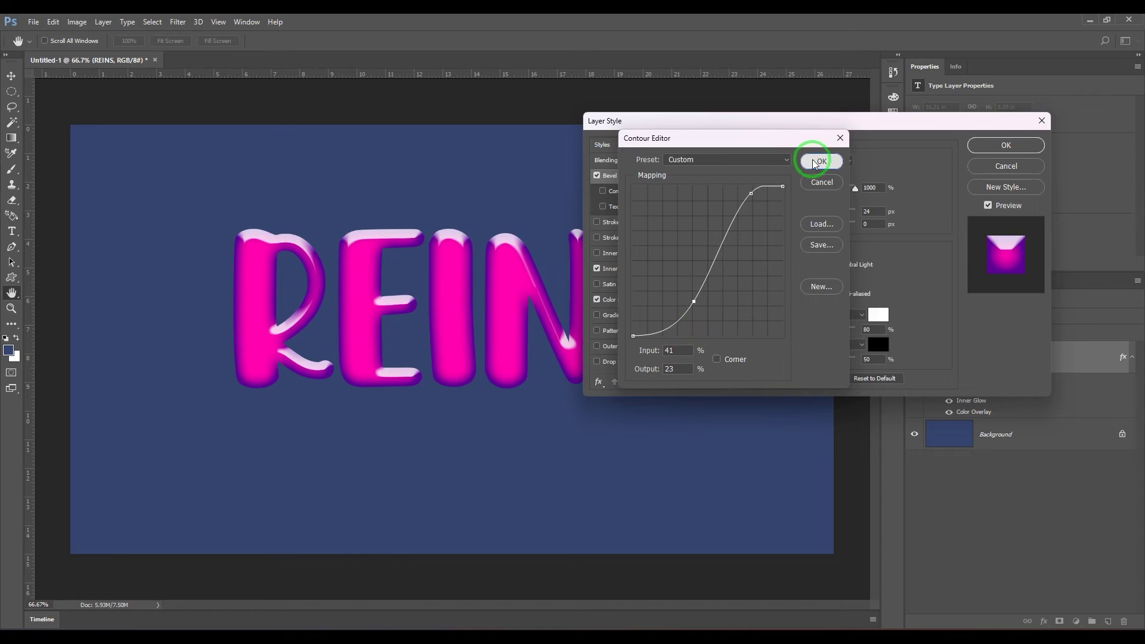
{"action": "left_click_drag", "start_coordinate": [844, 190], "coordinate": [807, 212]}
{"action": "left_click", "coordinate": [805, 226]}
{"action": "left_click_drag", "start_coordinate": [844, 330], "coordinate": [833, 330]}
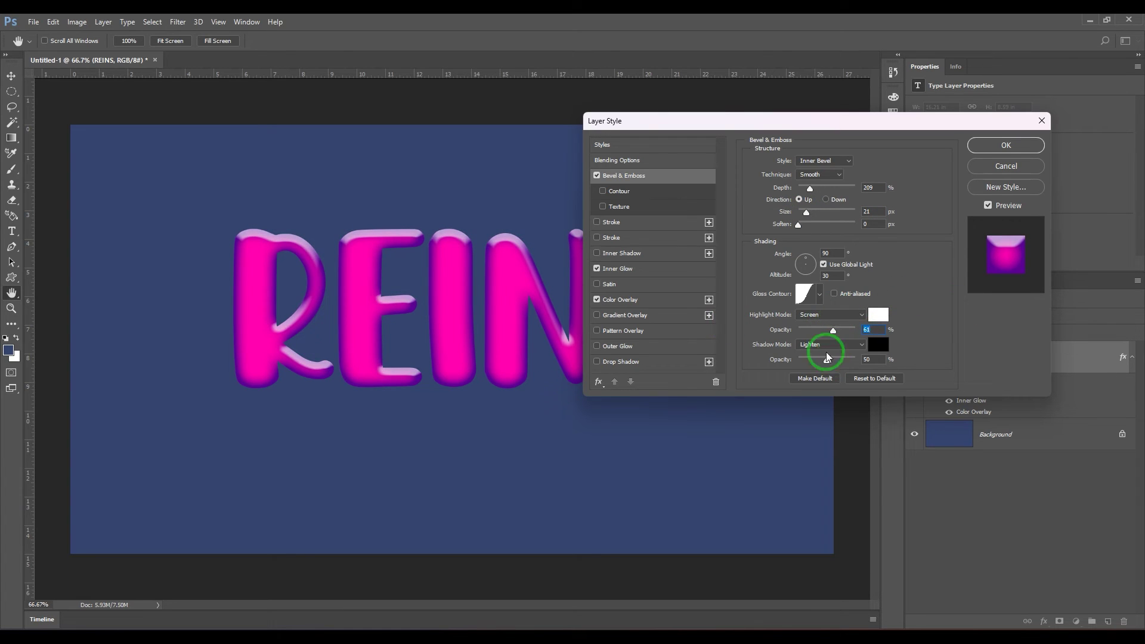
{"action": "left_click", "coordinate": [831, 161]}
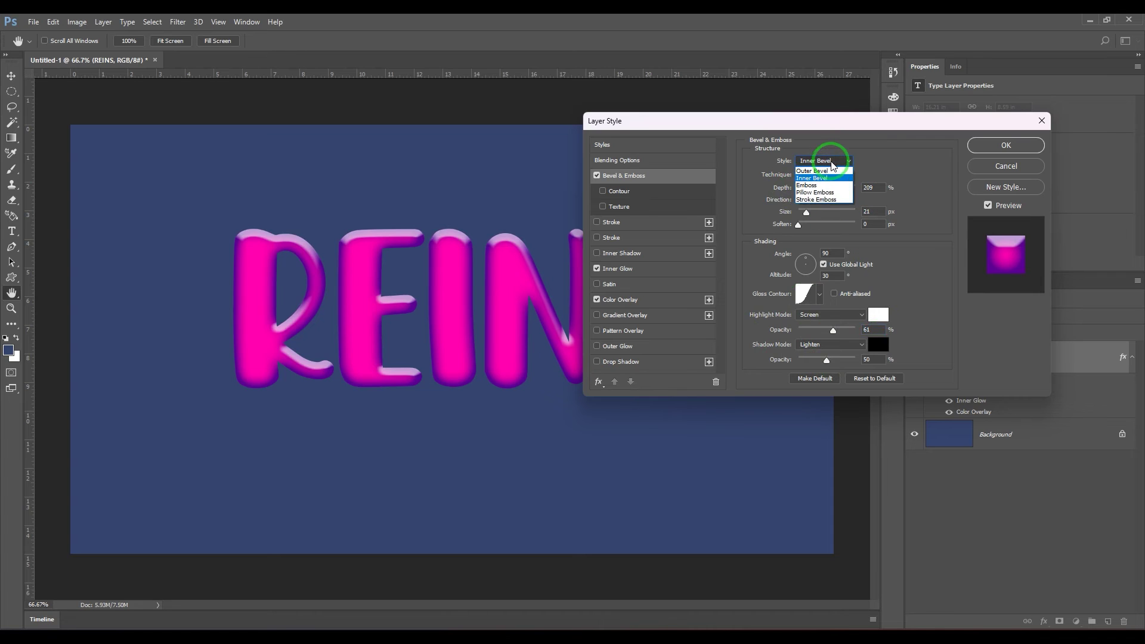
{"action": "left_click", "coordinate": [833, 176]}
{"action": "left_click", "coordinate": [826, 161]}
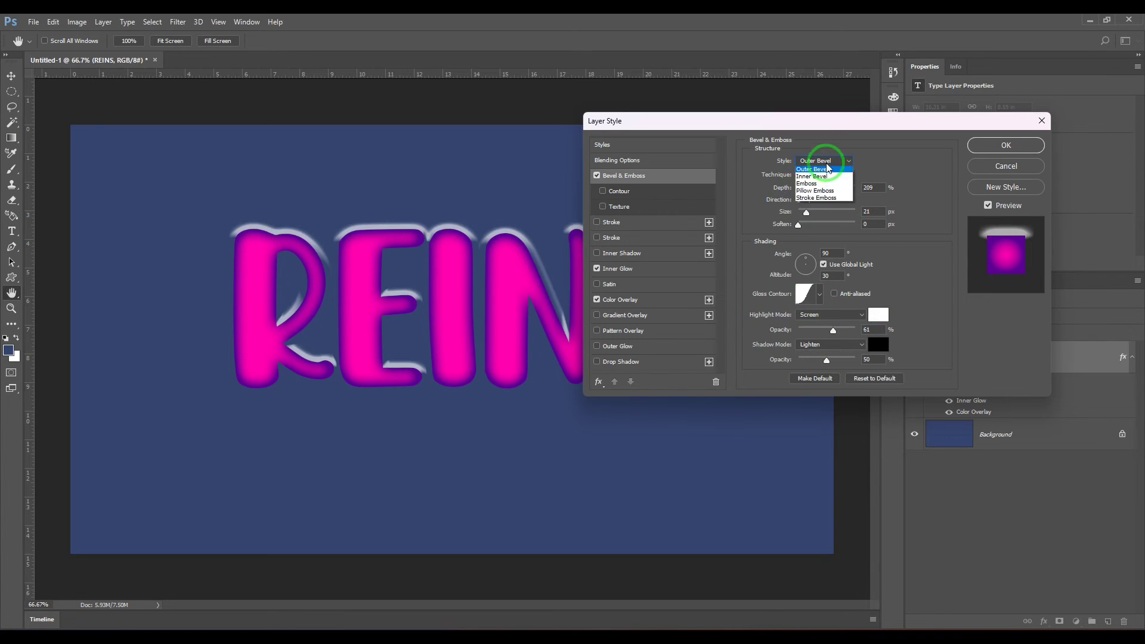
{"action": "left_click", "coordinate": [830, 189]}
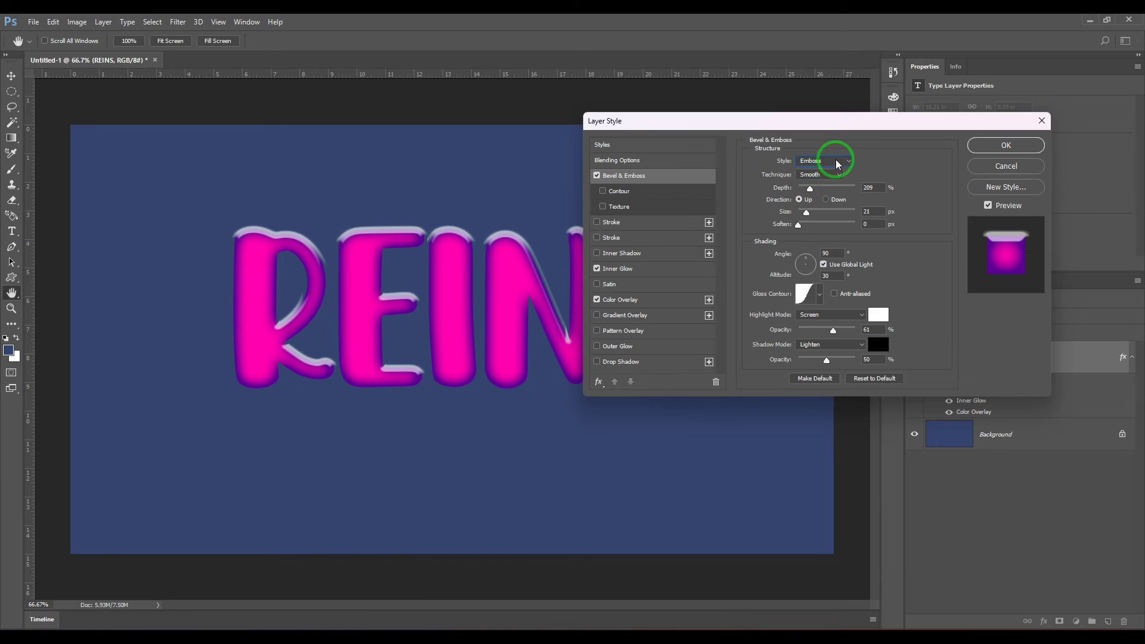
{"action": "left_click", "coordinate": [833, 160]}
{"action": "left_click", "coordinate": [835, 195]}
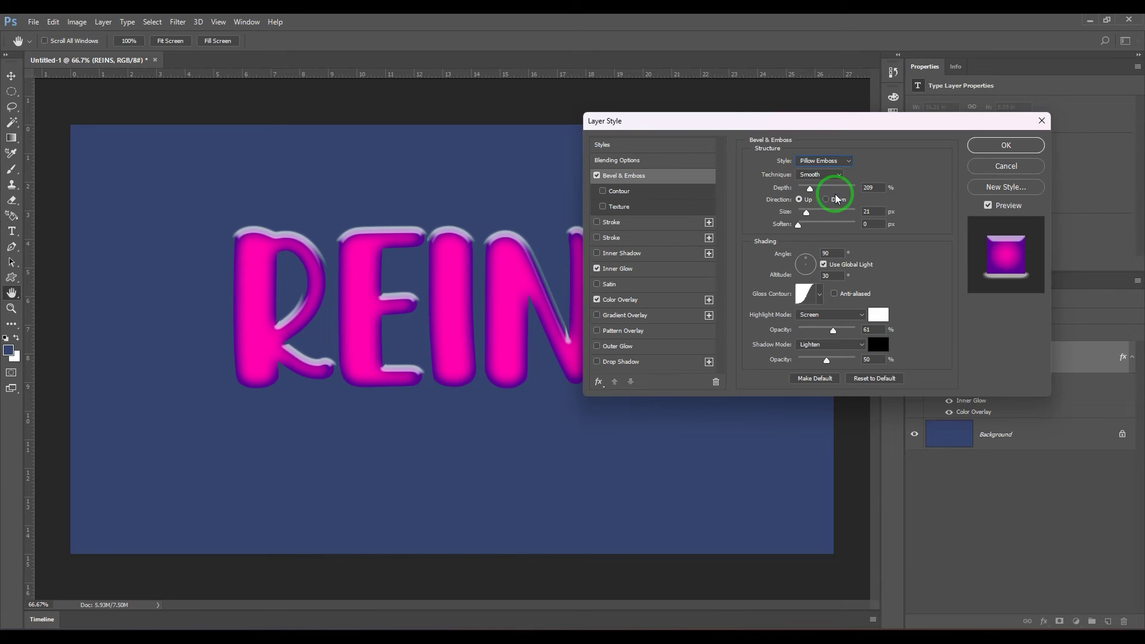
{"action": "left_click", "coordinate": [836, 162]}
{"action": "left_click", "coordinate": [817, 199]}
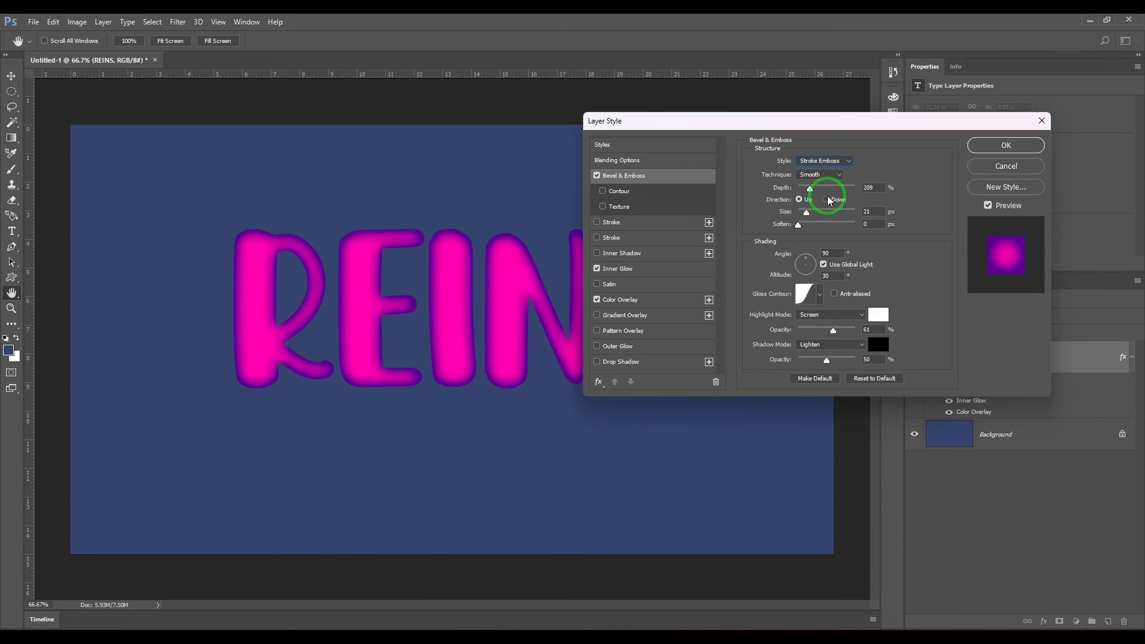
{"action": "left_click", "coordinate": [832, 162]}
{"action": "left_click", "coordinate": [829, 178]}
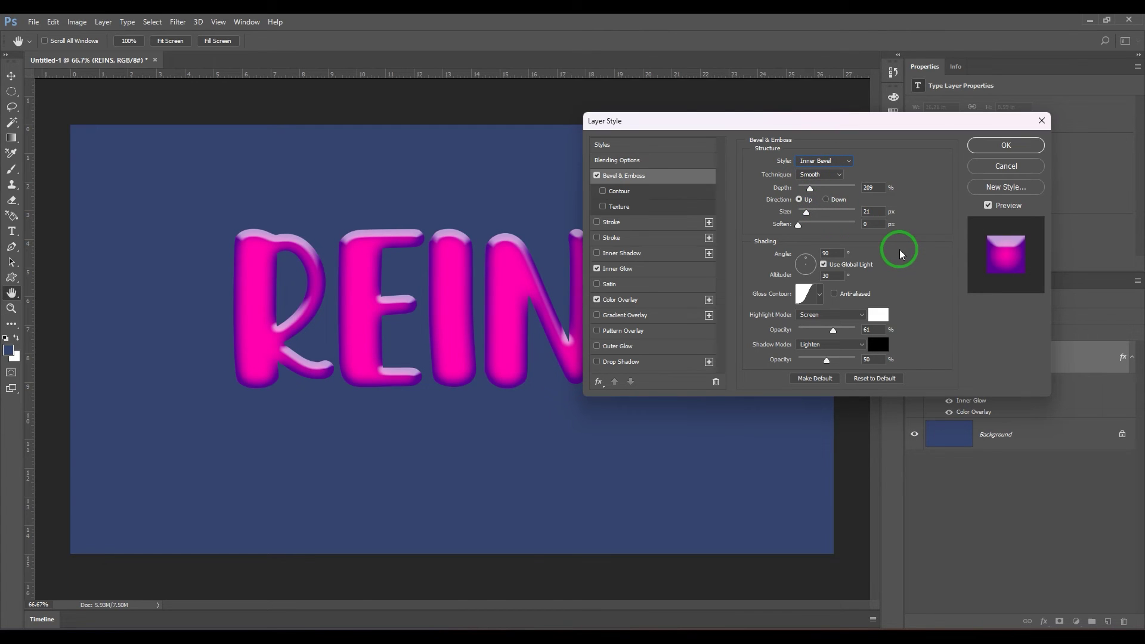
- Try the Purples and other gradient presets on the inner glow
{"action": "left_click", "coordinate": [635, 271]}
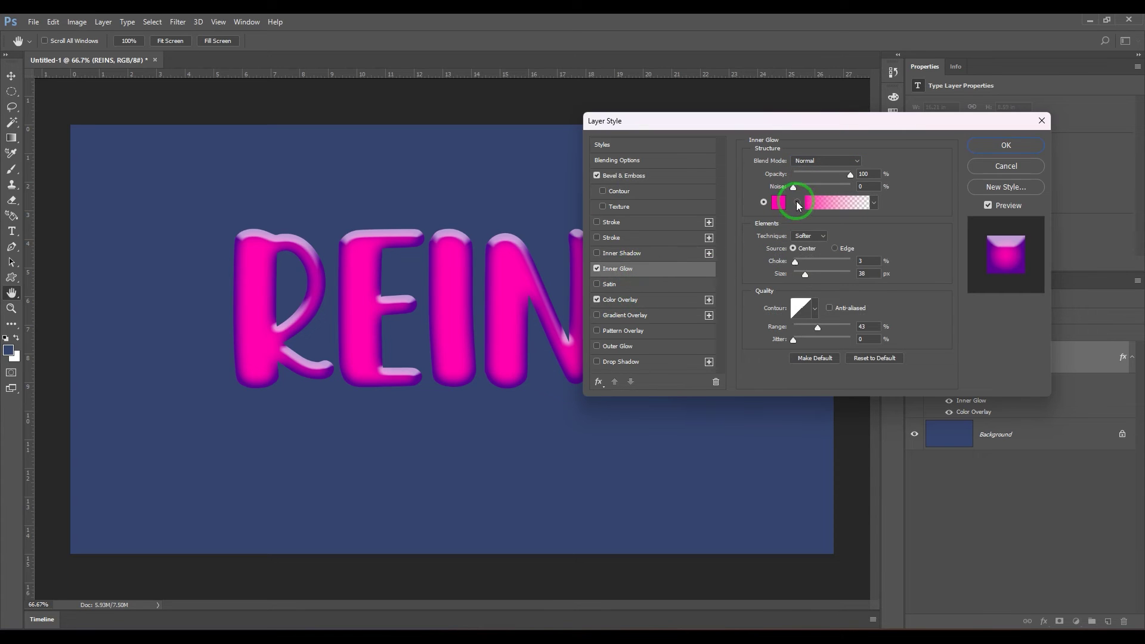
{"action": "left_click", "coordinate": [838, 202]}
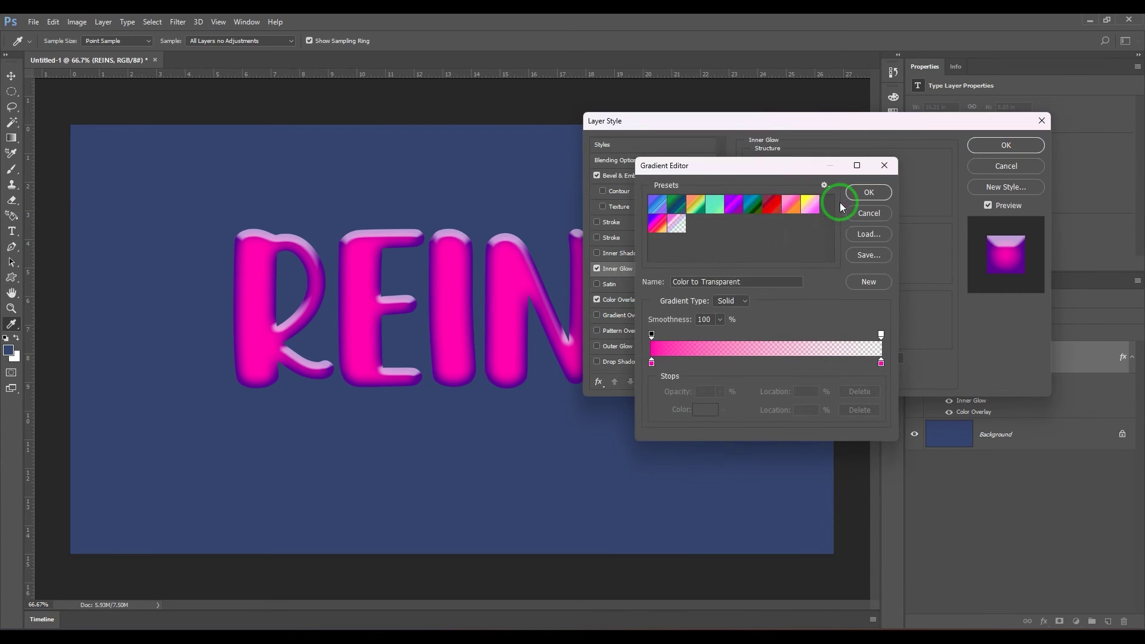
{"action": "left_click", "coordinate": [730, 207]}
{"action": "left_click", "coordinate": [701, 208]}
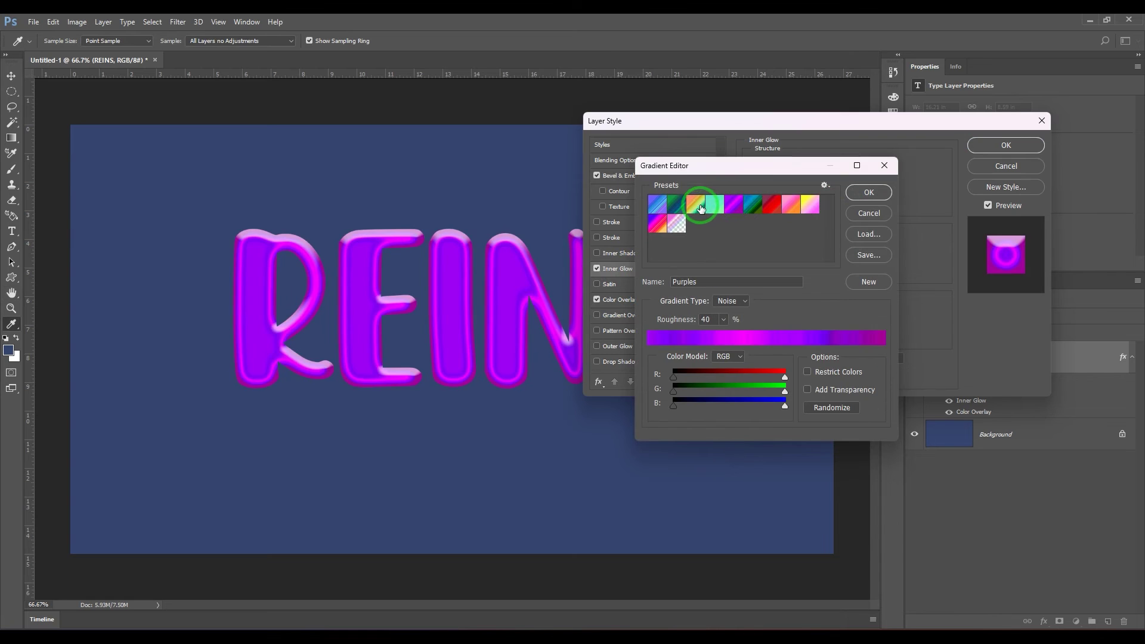
- Randomise a Noise gradient for the inner glow and strip out green, leaving dark red
{"action": "left_click", "coordinate": [833, 410]}
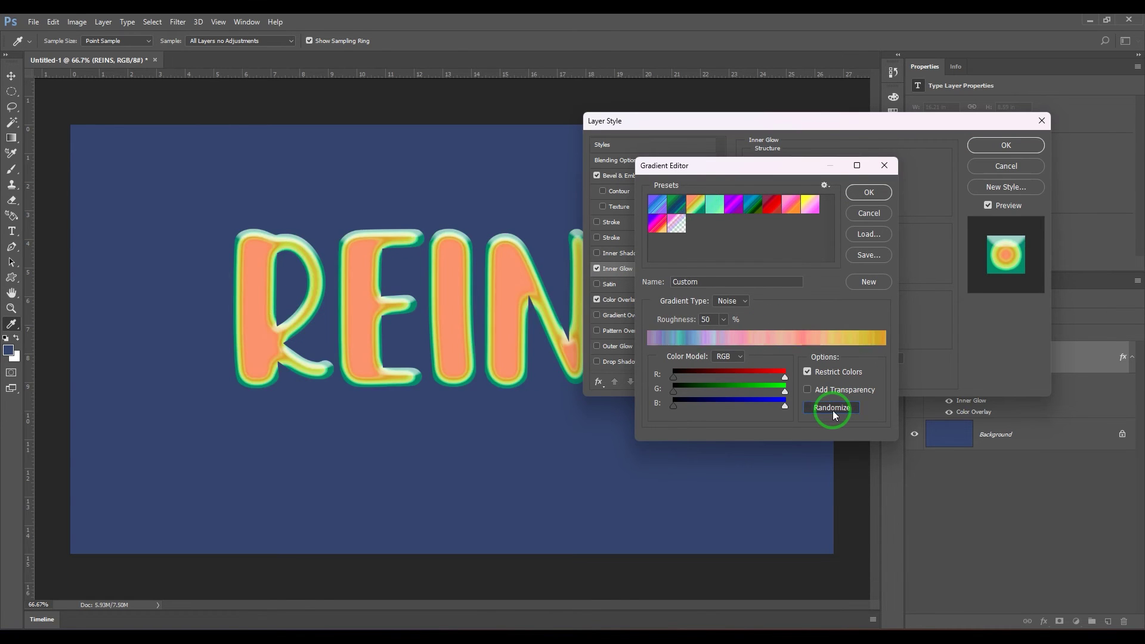
{"action": "left_click", "coordinate": [832, 410]}
{"action": "left_click", "coordinate": [833, 410]}
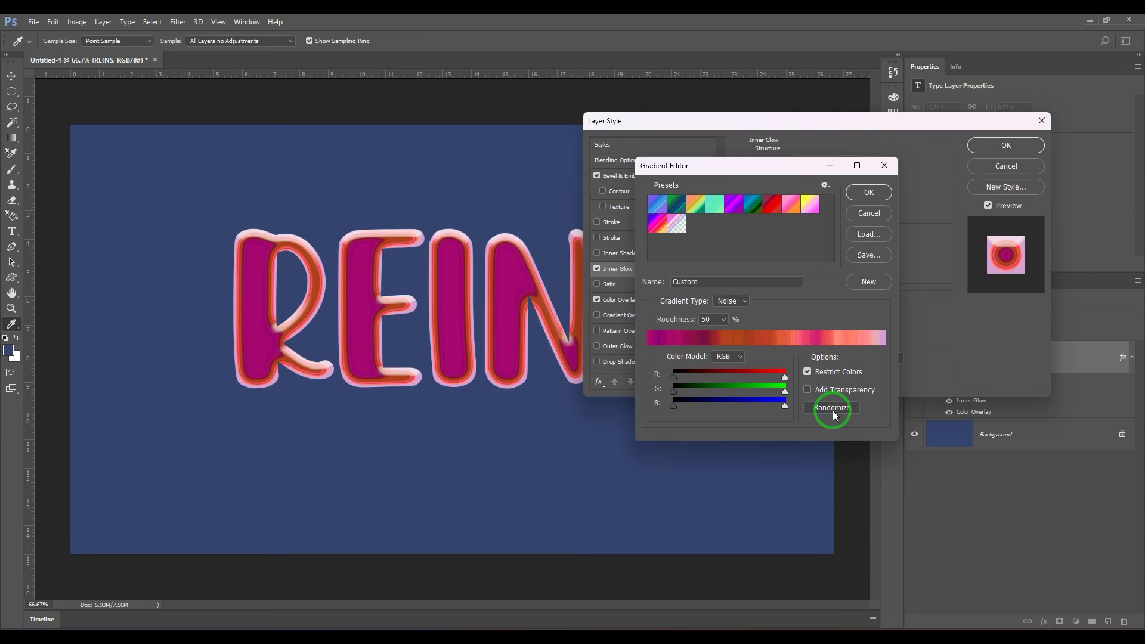
{"action": "left_click", "coordinate": [833, 409]}
{"action": "left_click", "coordinate": [833, 409]}
{"action": "left_click", "coordinate": [833, 409]}
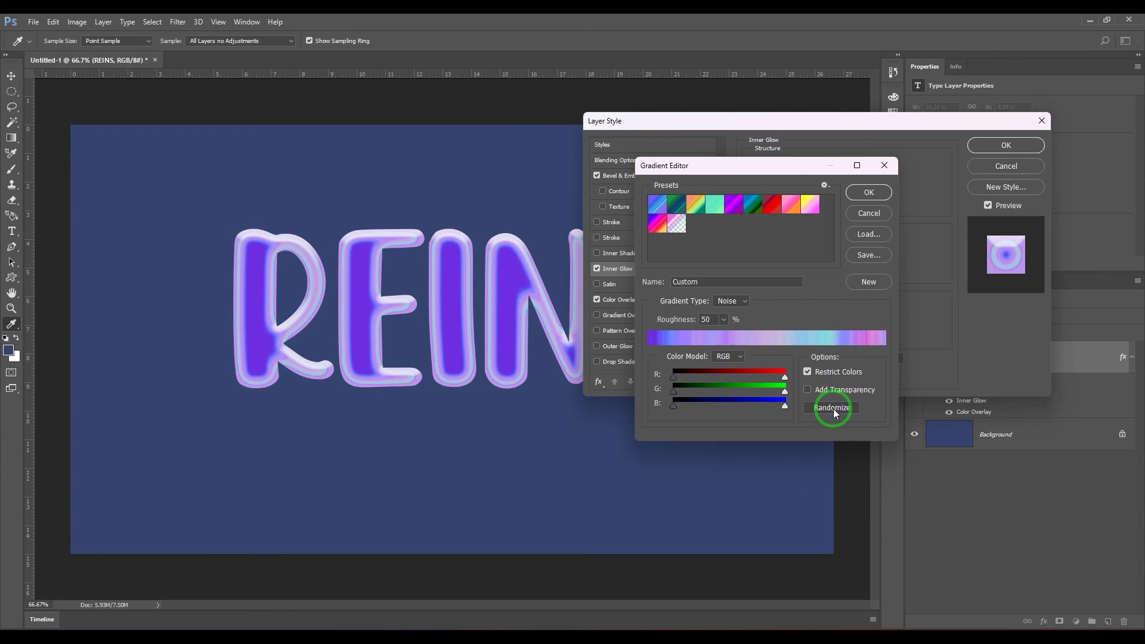
{"action": "left_click", "coordinate": [833, 409]}
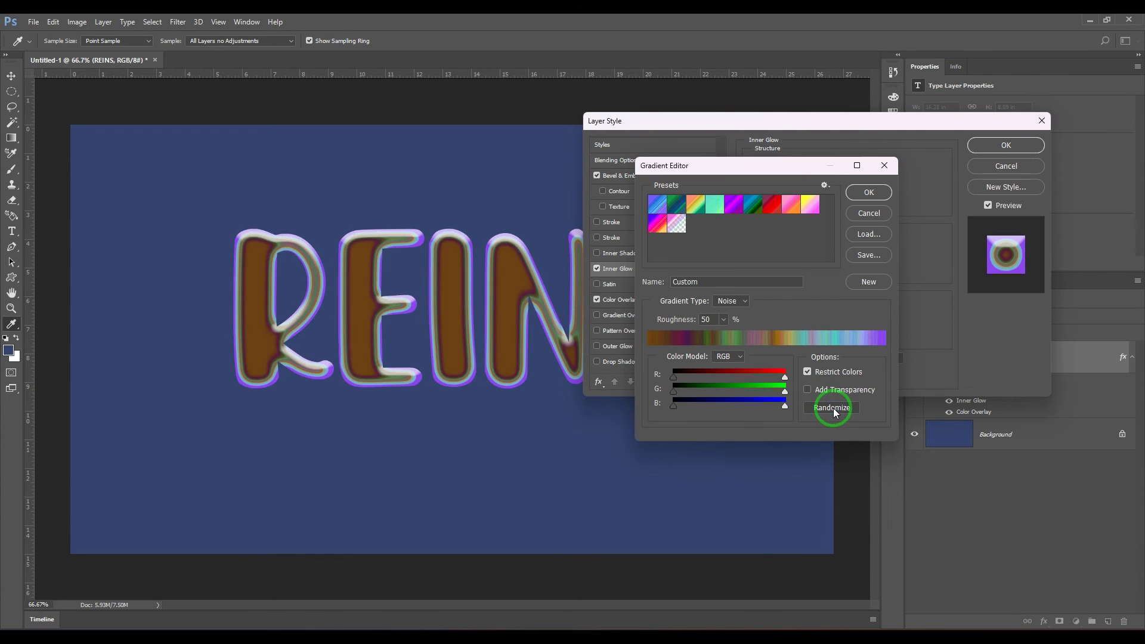
{"action": "left_click_drag", "start_coordinate": [785, 392], "coordinate": [701, 405]}
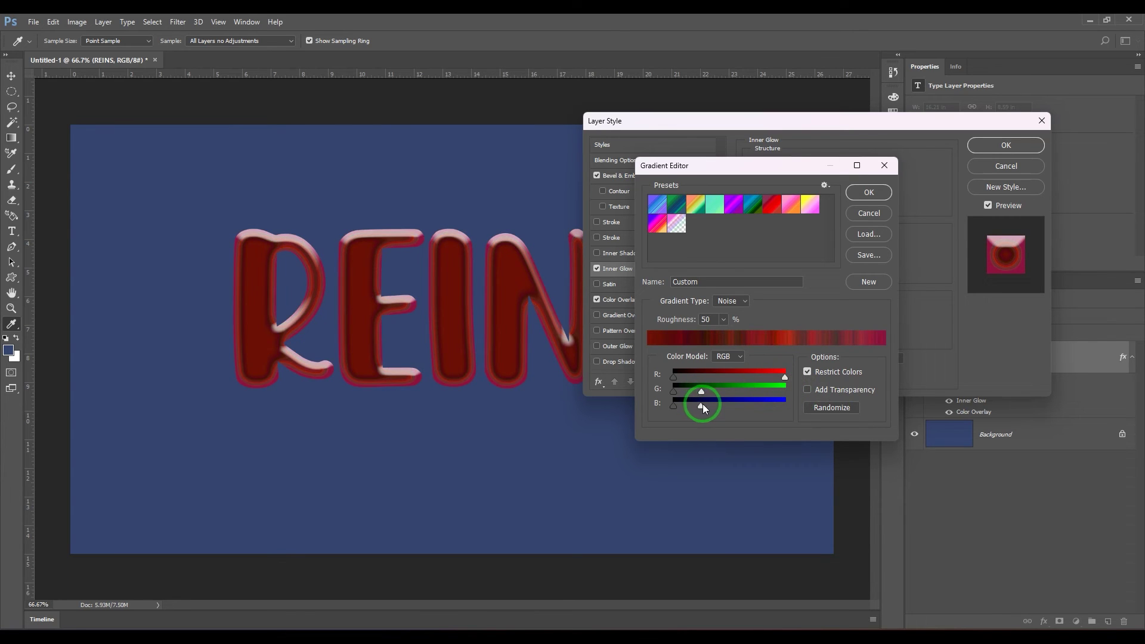
{"action": "left_click", "coordinate": [882, 202]}
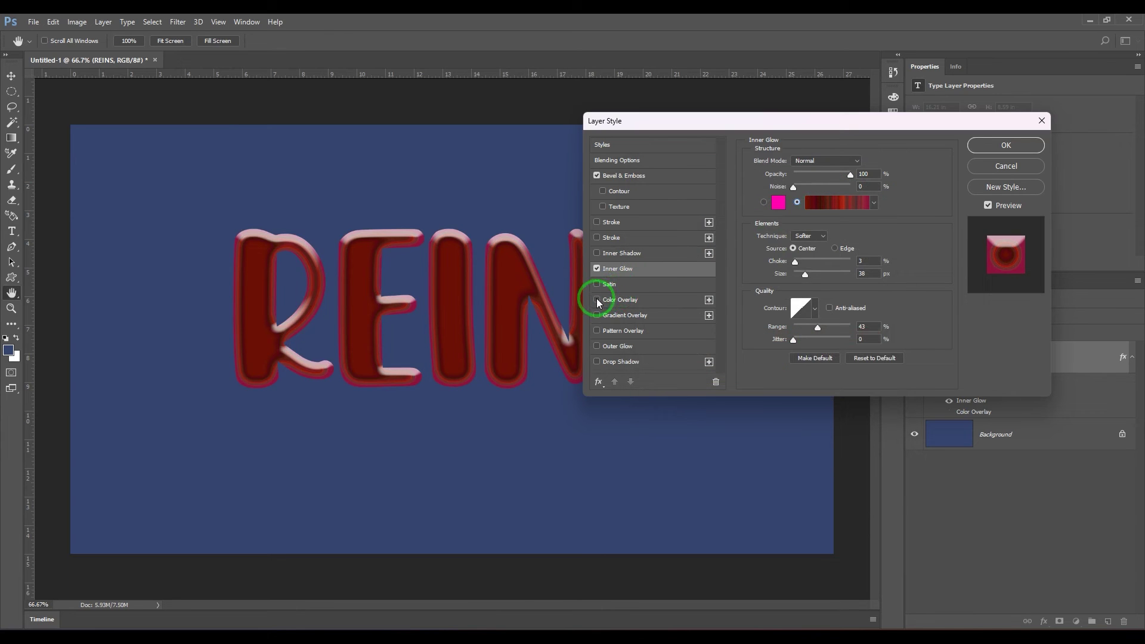
- Enable the colour overlay and set the inner glow to a solid colour at 100% opacity
{"action": "left_click", "coordinate": [615, 301]}
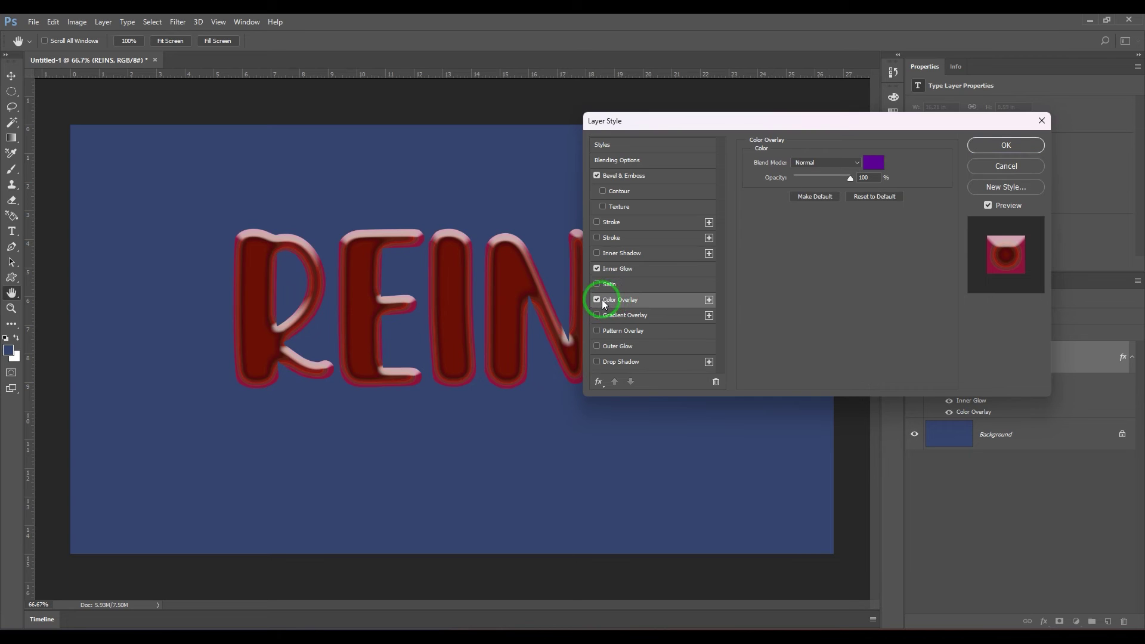
{"action": "left_click", "coordinate": [865, 178]}
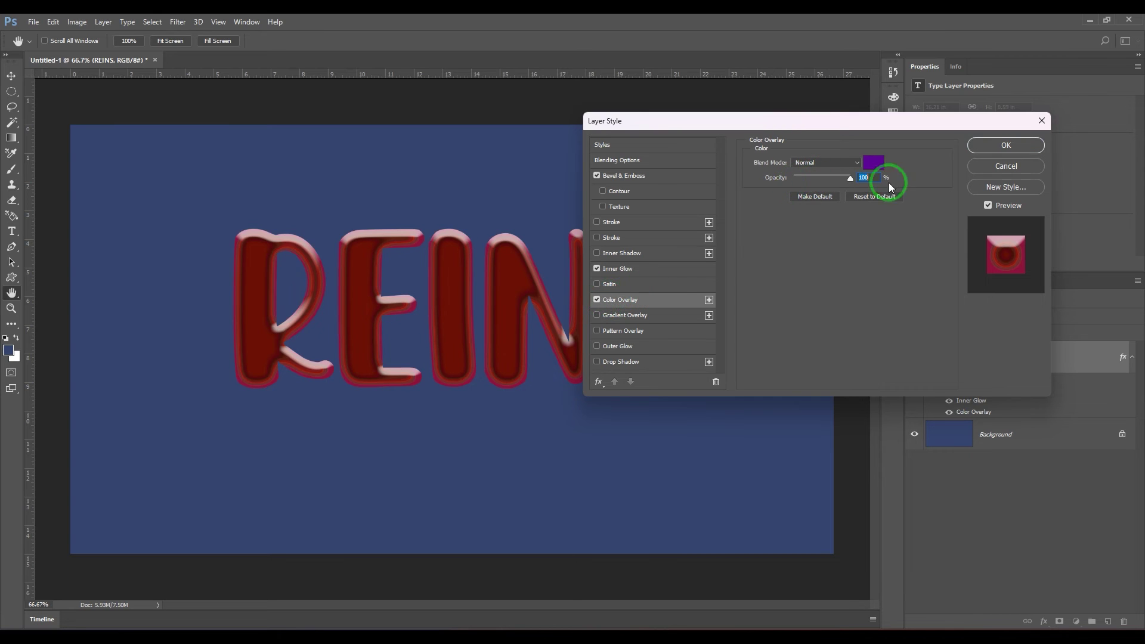
{"action": "left_click", "coordinate": [644, 270]}
{"action": "left_click_drag", "start_coordinate": [841, 186], "coordinate": [795, 186]}
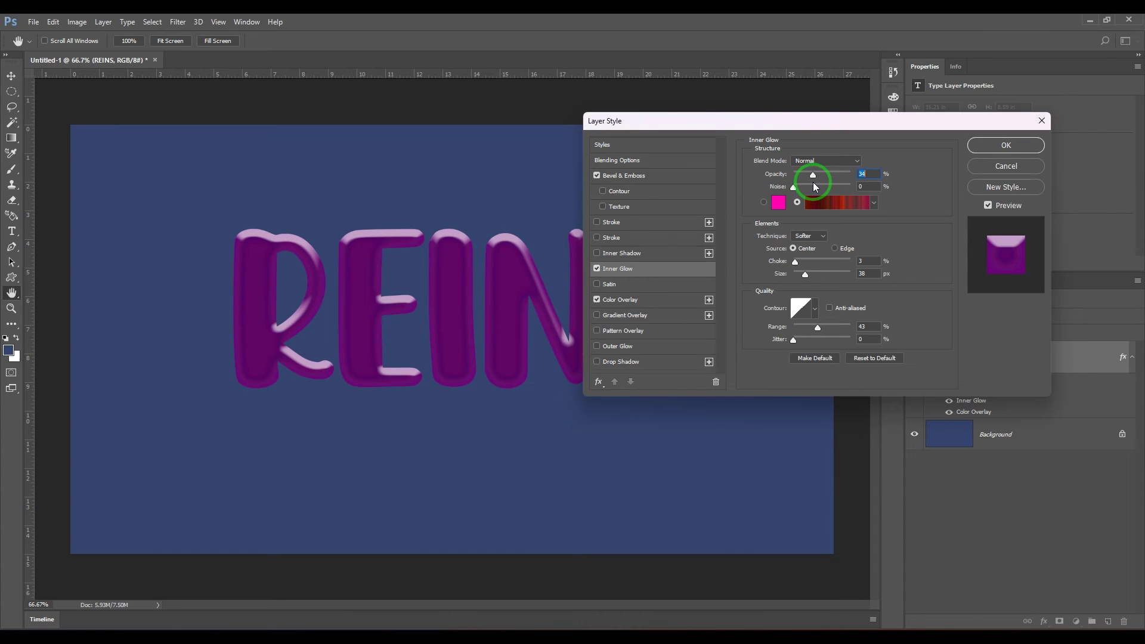
{"action": "left_click_drag", "start_coordinate": [814, 182], "coordinate": [852, 179]}
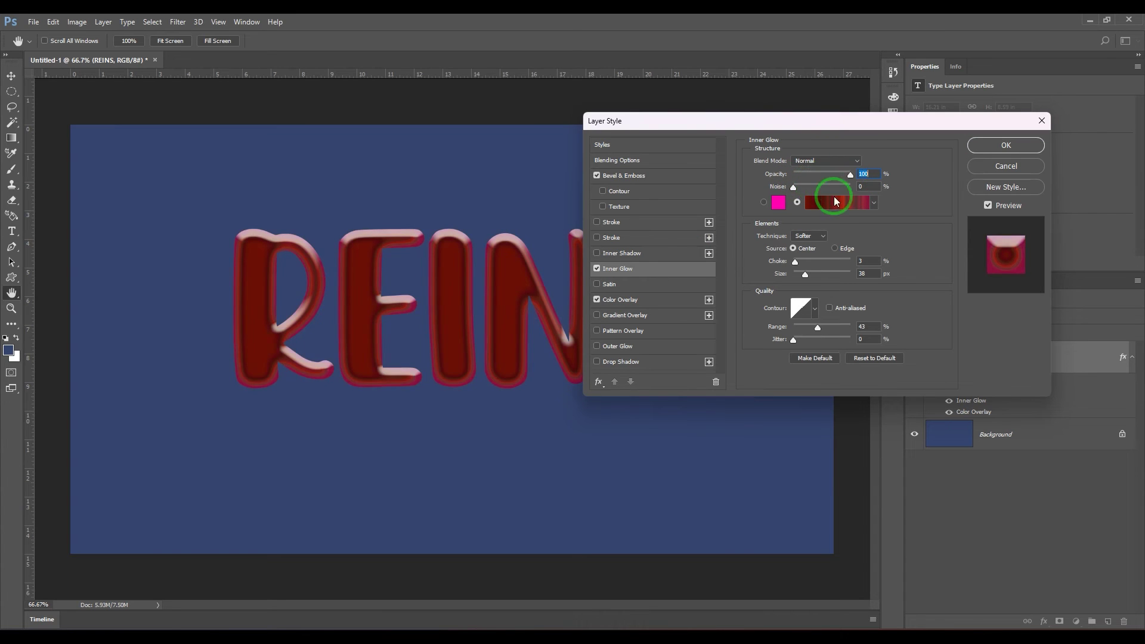
{"action": "left_click", "coordinate": [763, 203]}
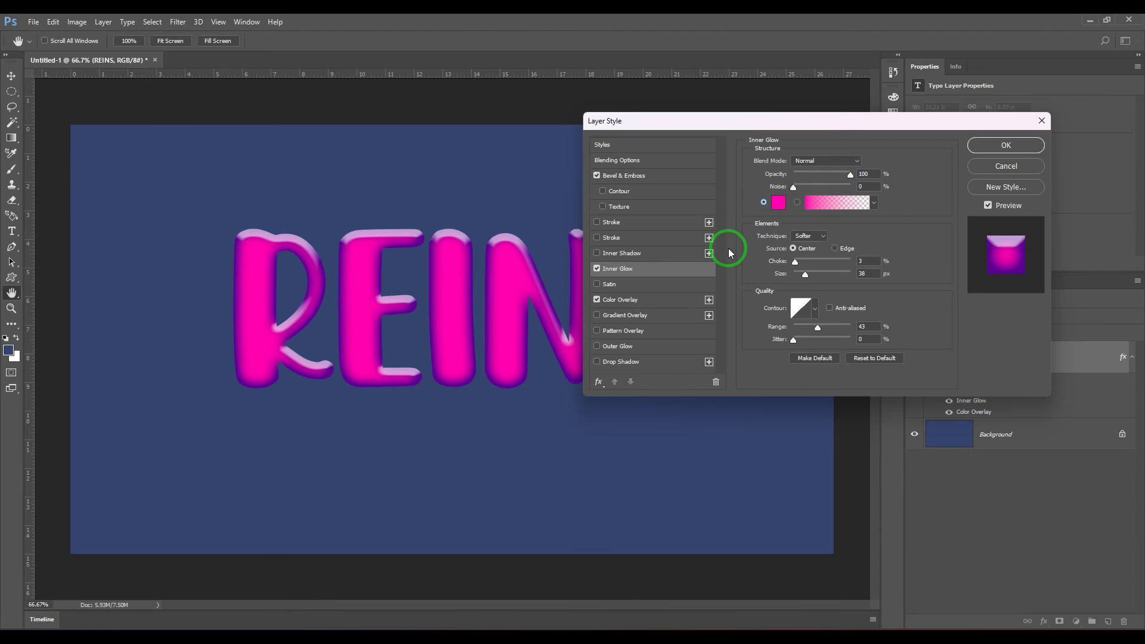
{"action": "left_click", "coordinate": [617, 300]}
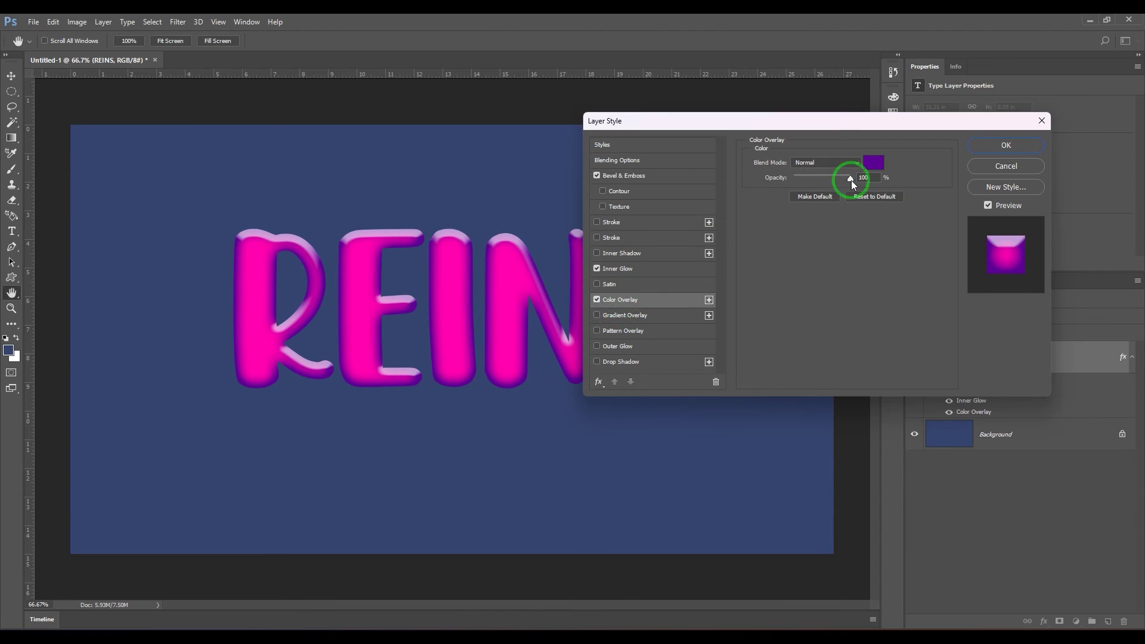
- Set the inner glow colour to bright lime green a8ff00
{"action": "left_click", "coordinate": [629, 268]}
{"action": "left_click", "coordinate": [771, 201]}
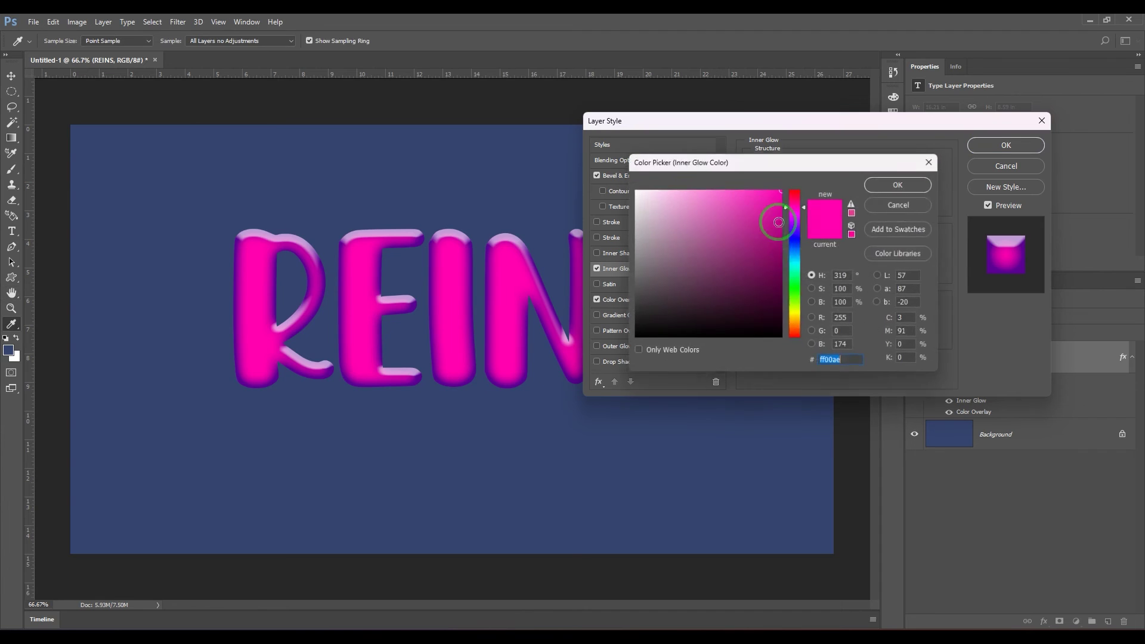
{"action": "left_click", "coordinate": [796, 213]}
{"action": "left_click_drag", "start_coordinate": [766, 210], "coordinate": [775, 233]}
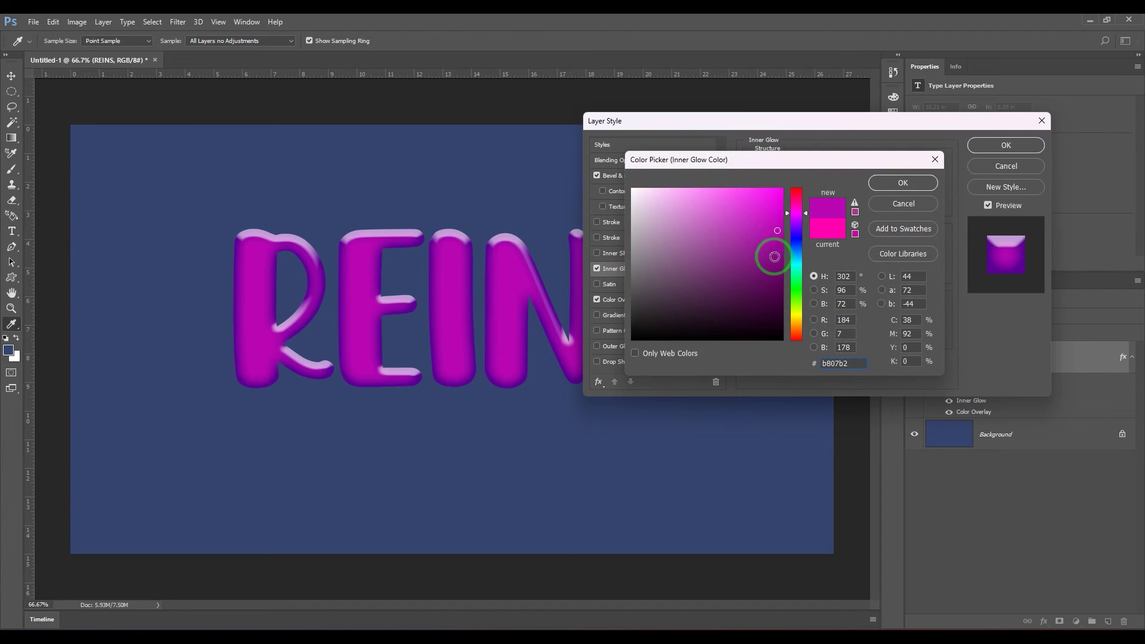
{"action": "left_click", "coordinate": [798, 313]}
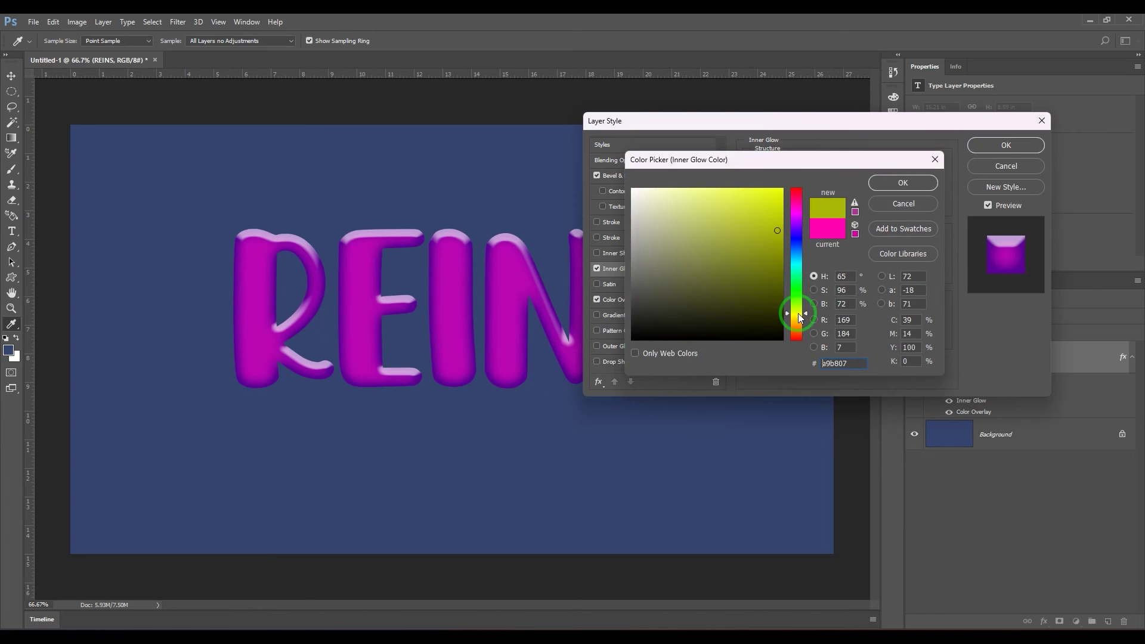
{"action": "left_click_drag", "start_coordinate": [798, 313], "coordinate": [808, 285]}
{"action": "left_click", "coordinate": [800, 306]}
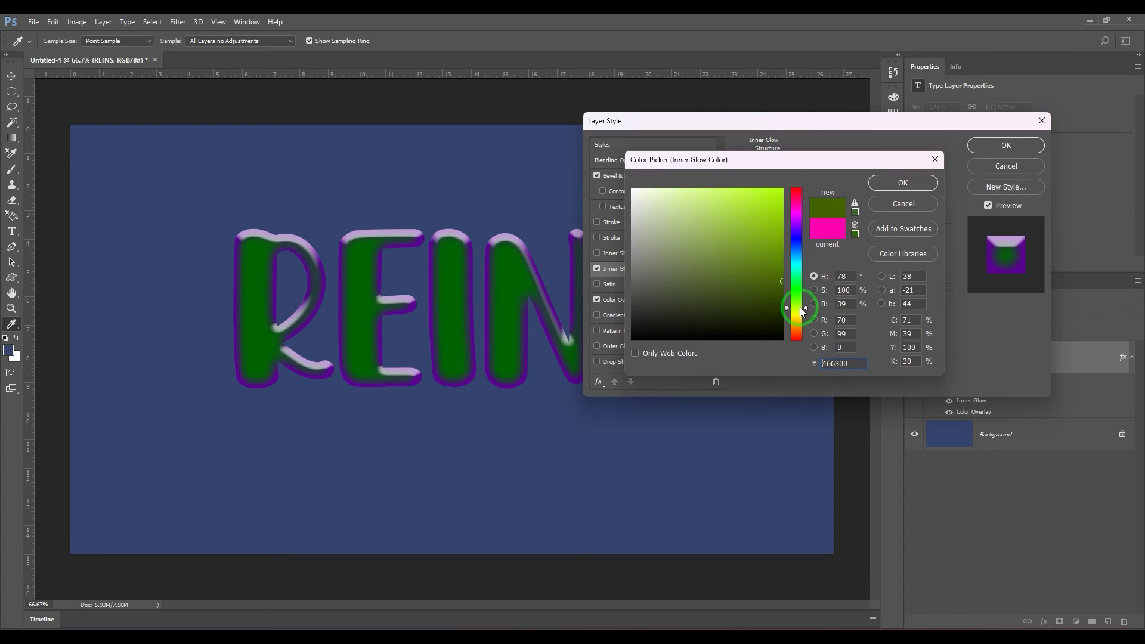
{"action": "left_click_drag", "start_coordinate": [781, 197], "coordinate": [796, 185]}
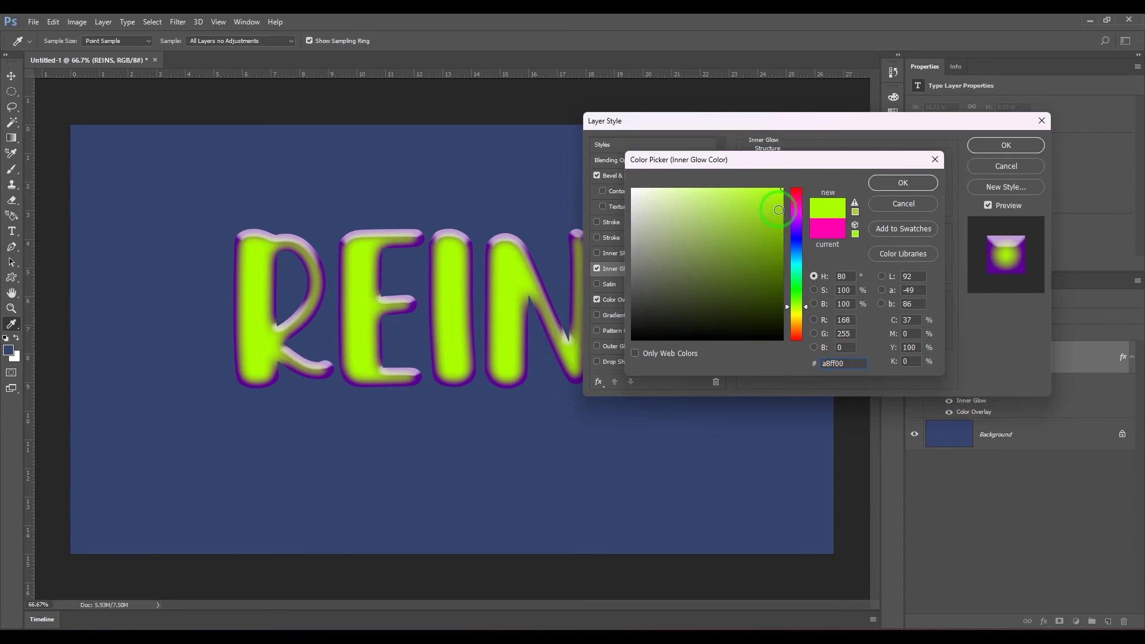
{"action": "left_click", "coordinate": [882, 183]}
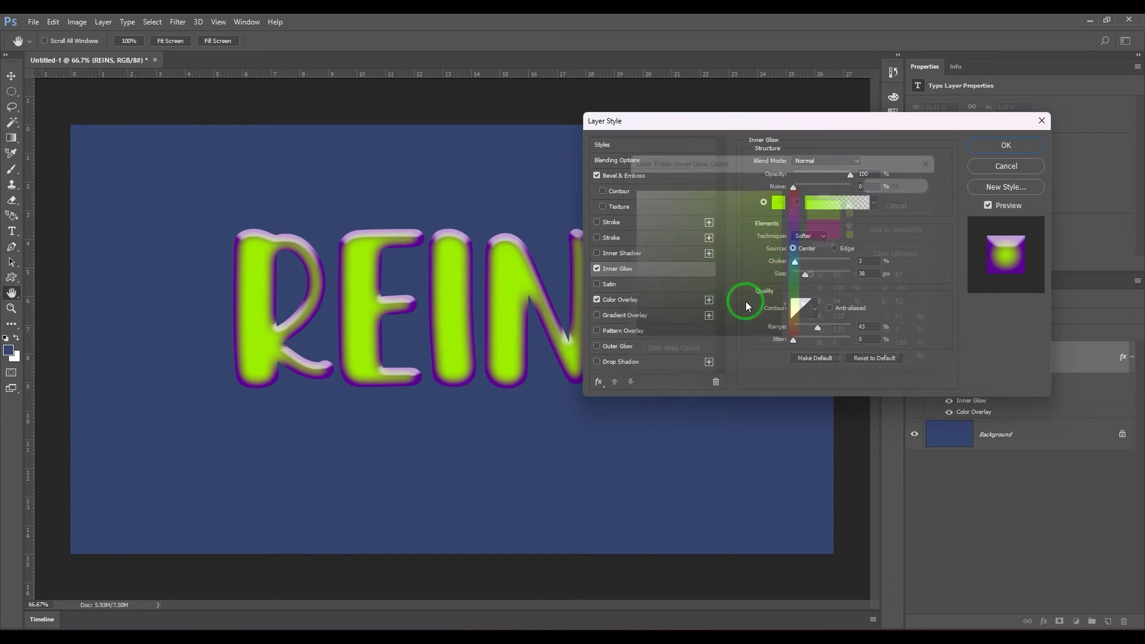
- Set the colour overlay to dark green #00740b so the full word REINS shows
{"action": "left_click", "coordinate": [624, 304]}
{"action": "left_click", "coordinate": [871, 169]}
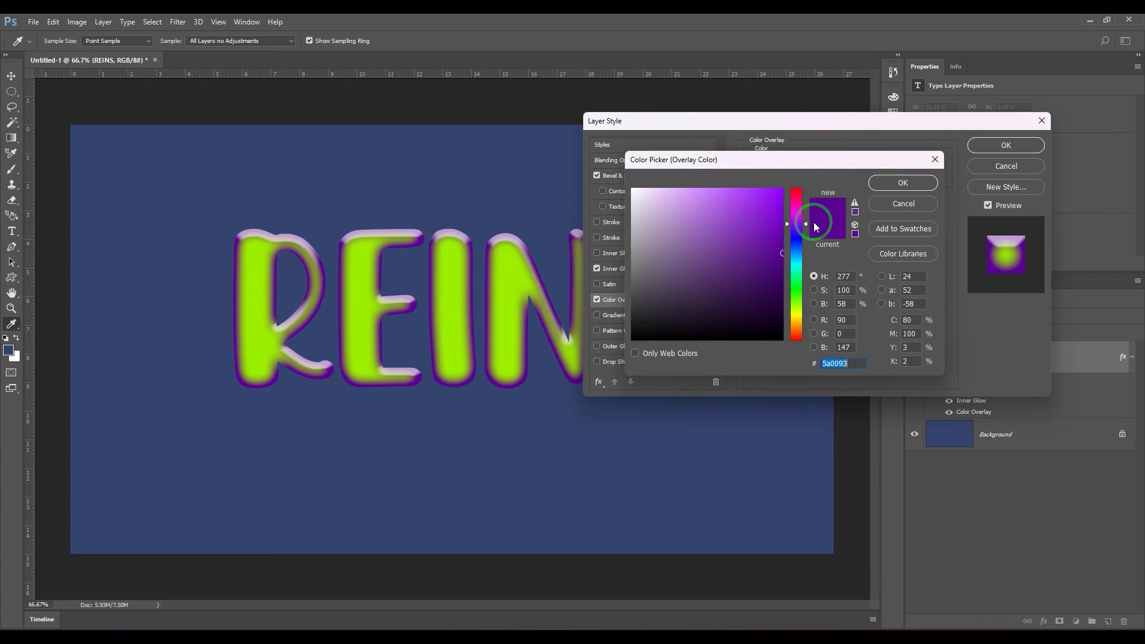
{"action": "left_click", "coordinate": [797, 288]}
{"action": "left_click_drag", "start_coordinate": [767, 299], "coordinate": [787, 260]}
{"action": "left_click", "coordinate": [782, 269]}
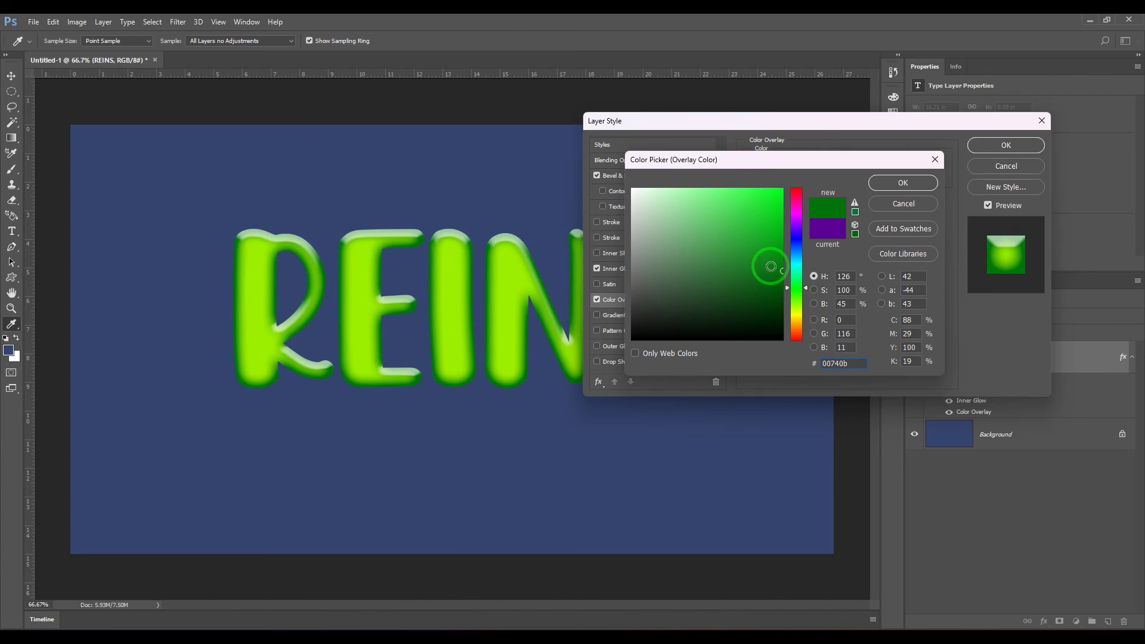
{"action": "left_click", "coordinate": [903, 182]}
{"action": "left_click", "coordinate": [608, 303]}
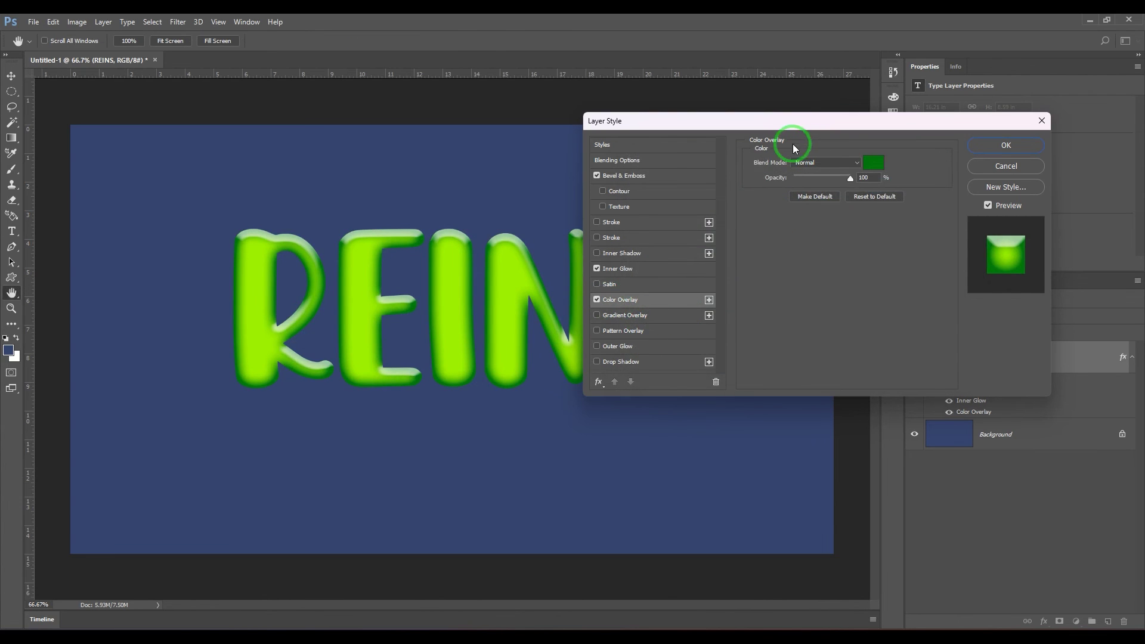
{"action": "left_click_drag", "start_coordinate": [808, 126], "coordinate": [879, 123]}
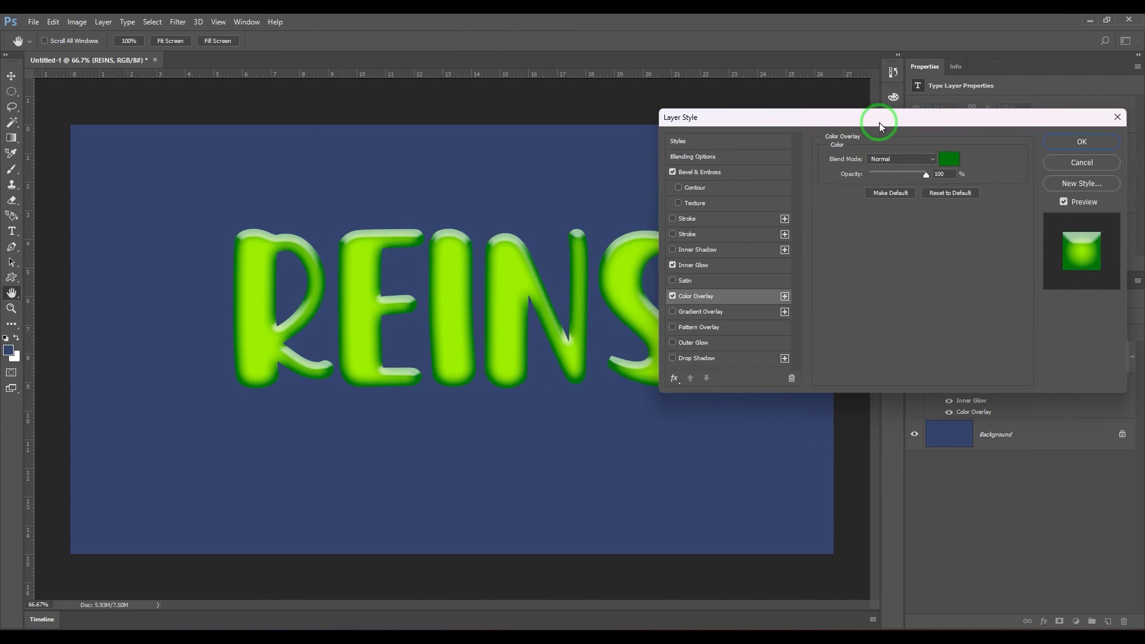
- Add a Satin effect at 47% opacity and enable a Drop Shadow on the letters
{"action": "left_click", "coordinate": [691, 283]}
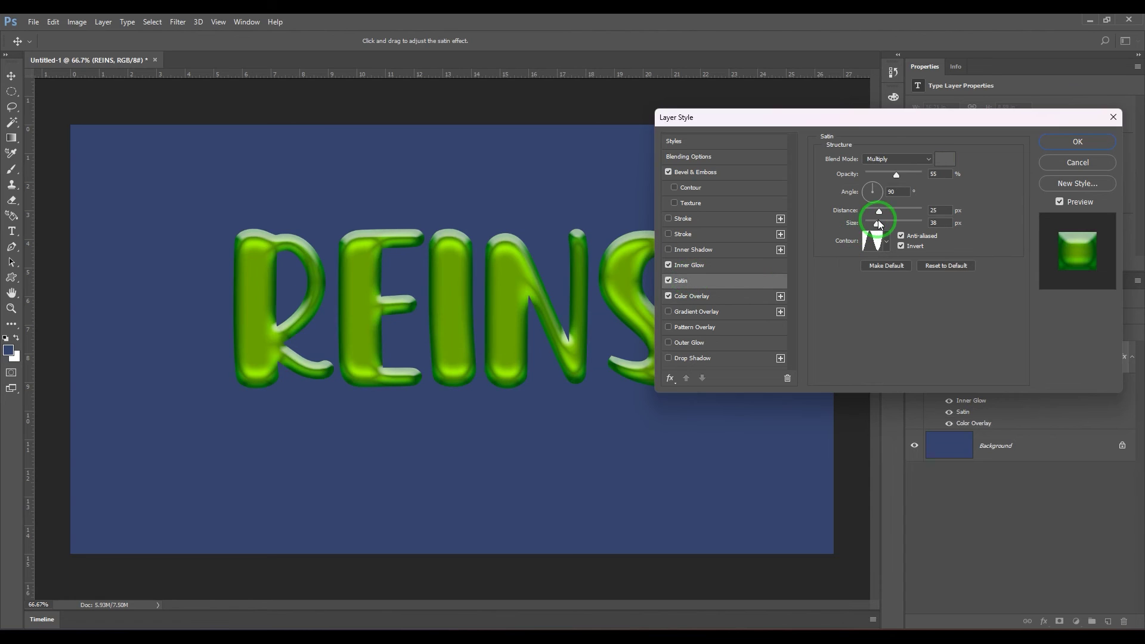
{"action": "mouse_move", "coordinate": [896, 175]}
{"action": "left_mouse_down"}
{"action": "mouse_move", "coordinate": [885, 177]}
{"action": "mouse_move", "coordinate": [905, 178]}
{"action": "mouse_move", "coordinate": [893, 182]}
{"action": "left_mouse_up"}
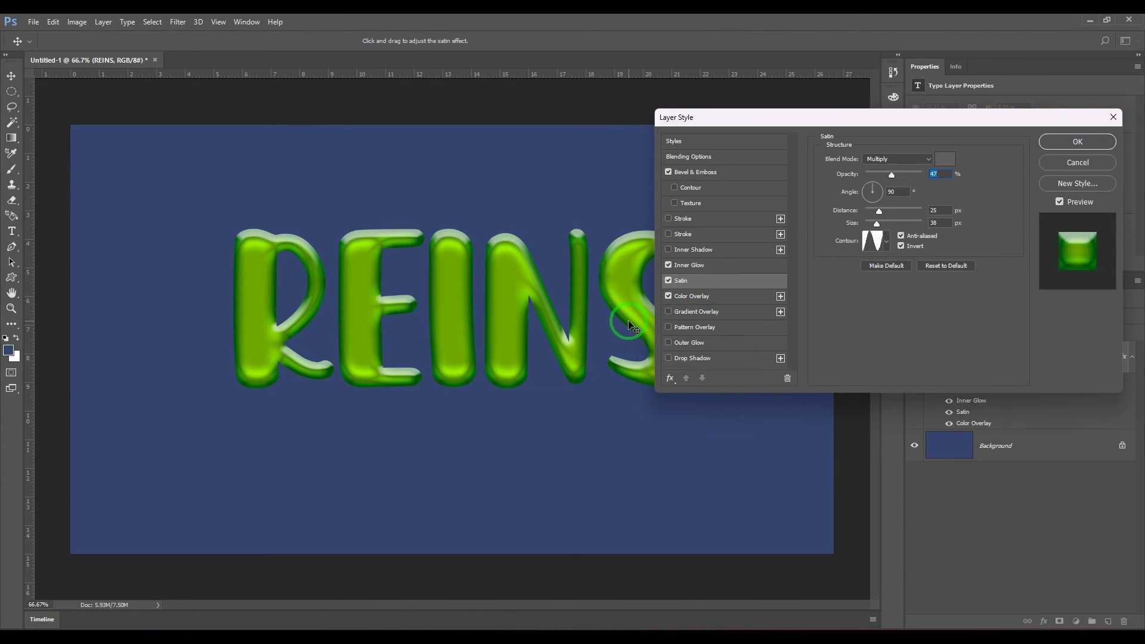
{"action": "left_click", "coordinate": [696, 359]}
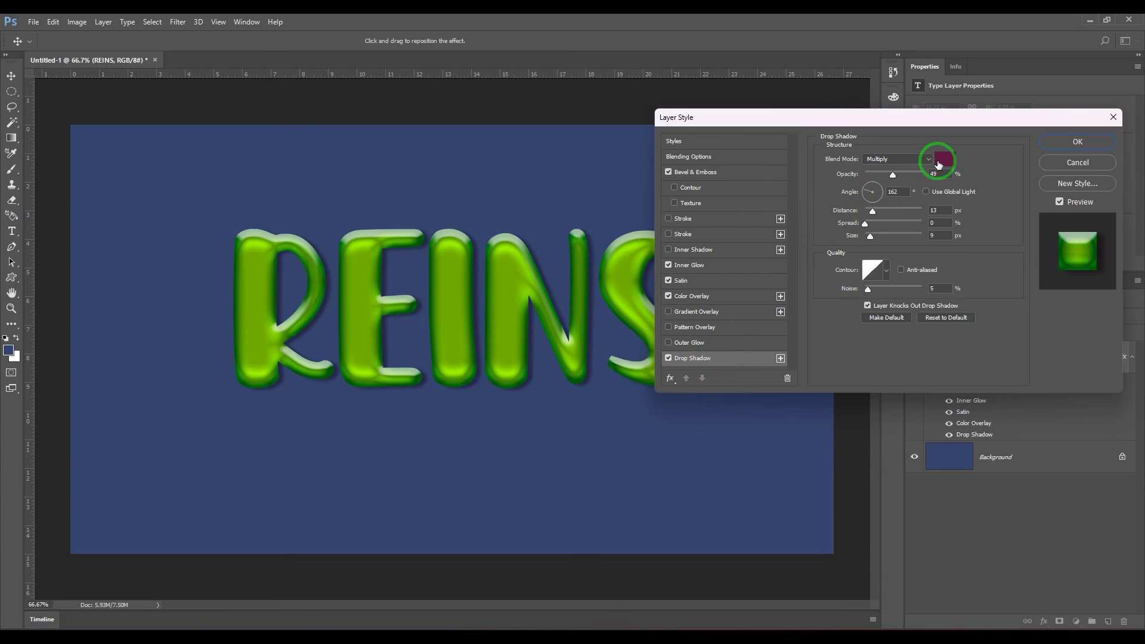
- Change the REINS drop shadow colour to dark green 226419
{"action": "left_click", "coordinate": [938, 162]}
{"action": "left_click", "coordinate": [796, 293]}
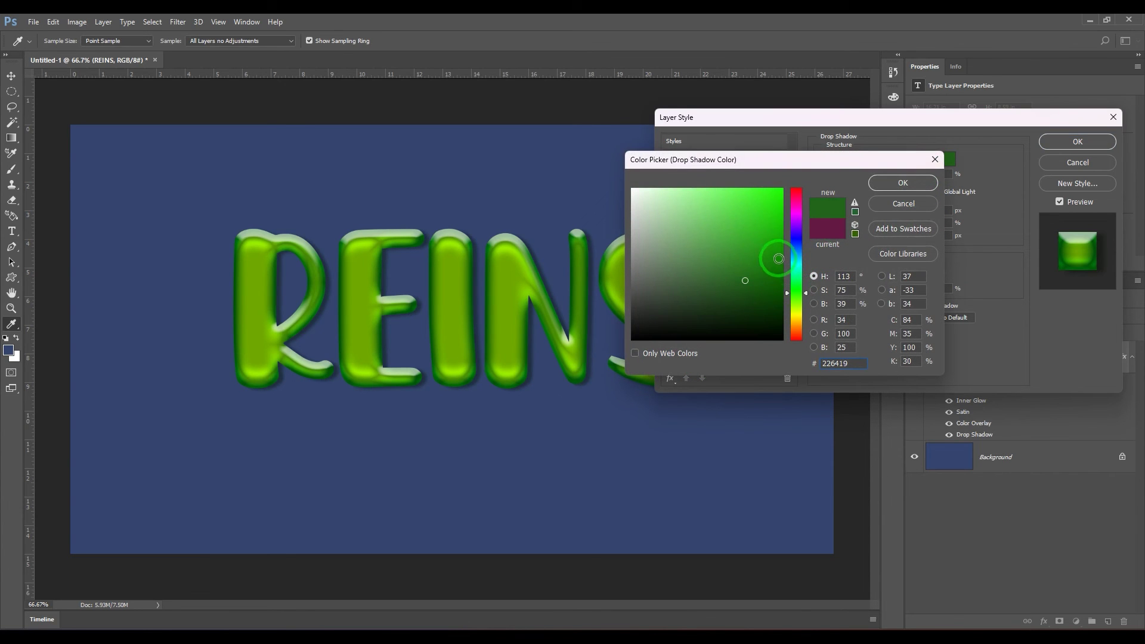
{"action": "left_click", "coordinate": [902, 183]}
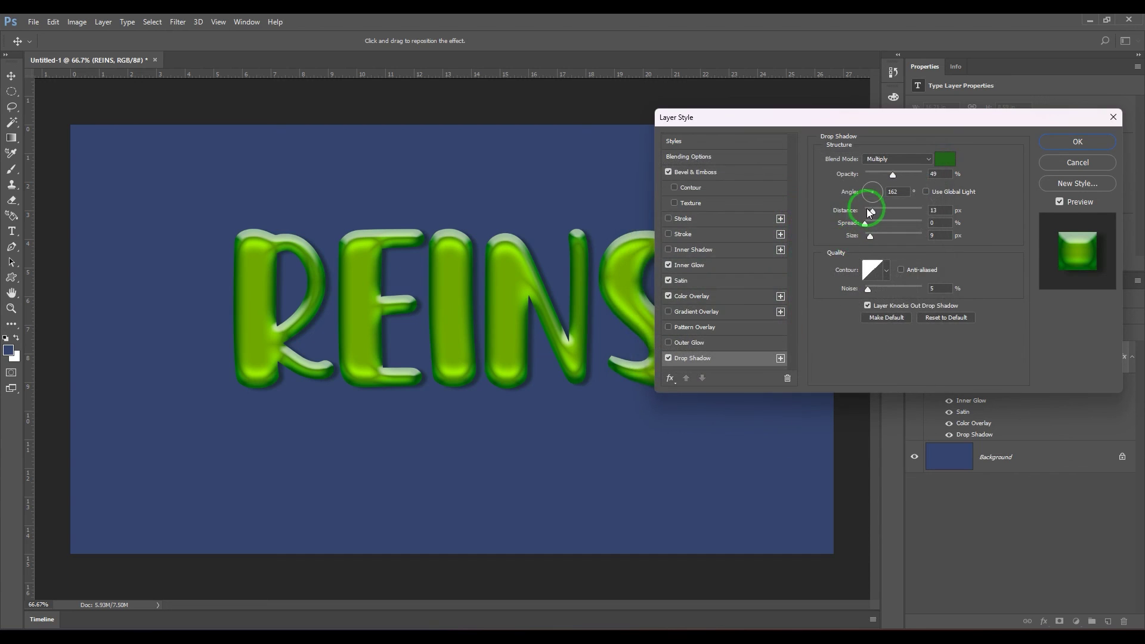
- Set the shadow to 132° angle and 11 px distance, then apply all the layer styles
{"action": "left_click_drag", "start_coordinate": [872, 210], "coordinate": [881, 212]}
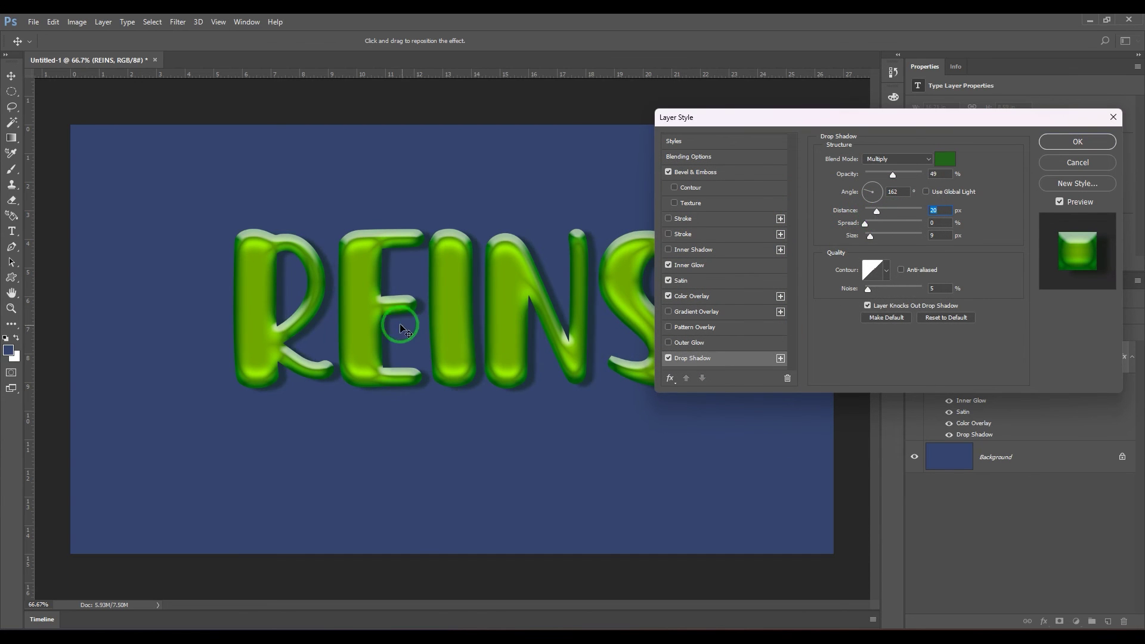
{"action": "left_click_drag", "start_coordinate": [392, 330], "coordinate": [386, 330]}
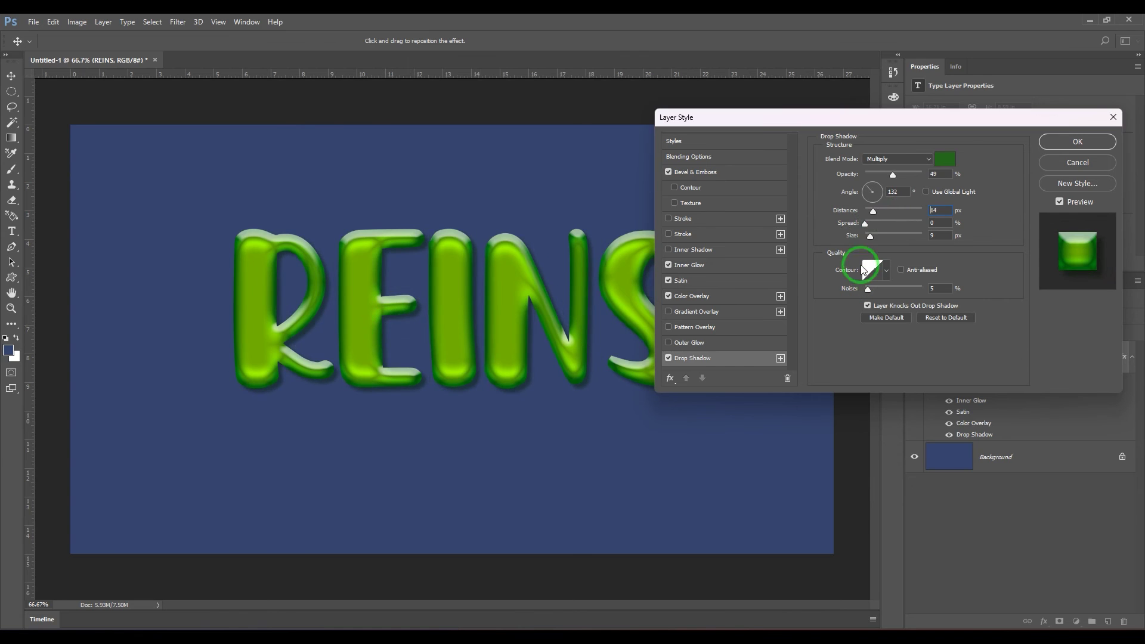
{"action": "left_click_drag", "start_coordinate": [874, 211], "coordinate": [873, 218]}
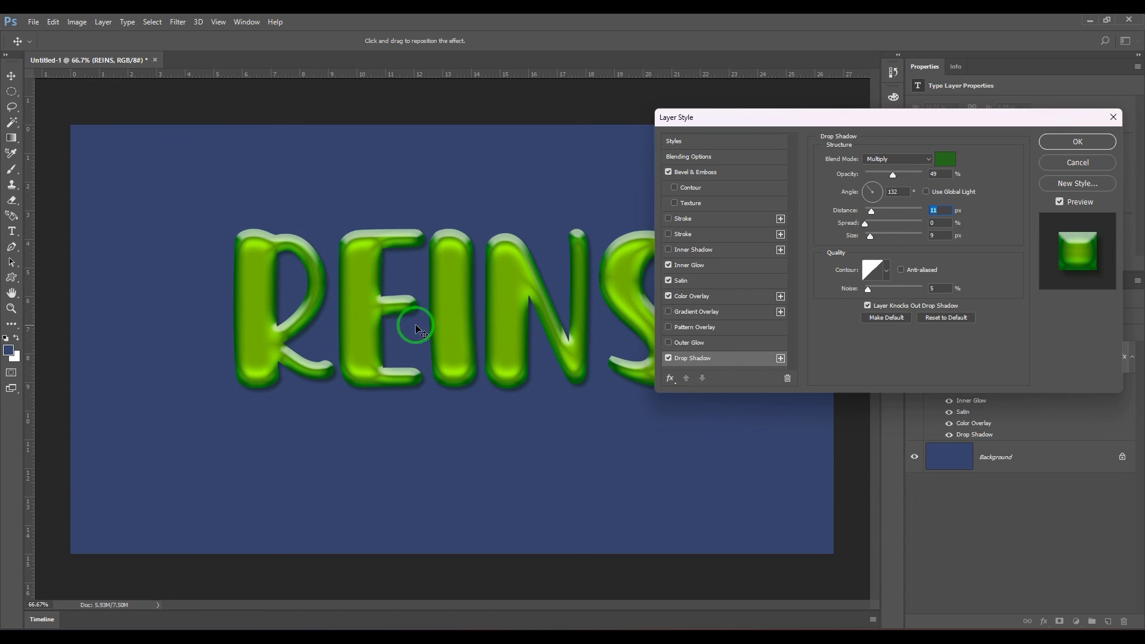
{"action": "left_click", "coordinate": [1067, 142]}
{"action": "left_click", "coordinate": [1001, 458]}
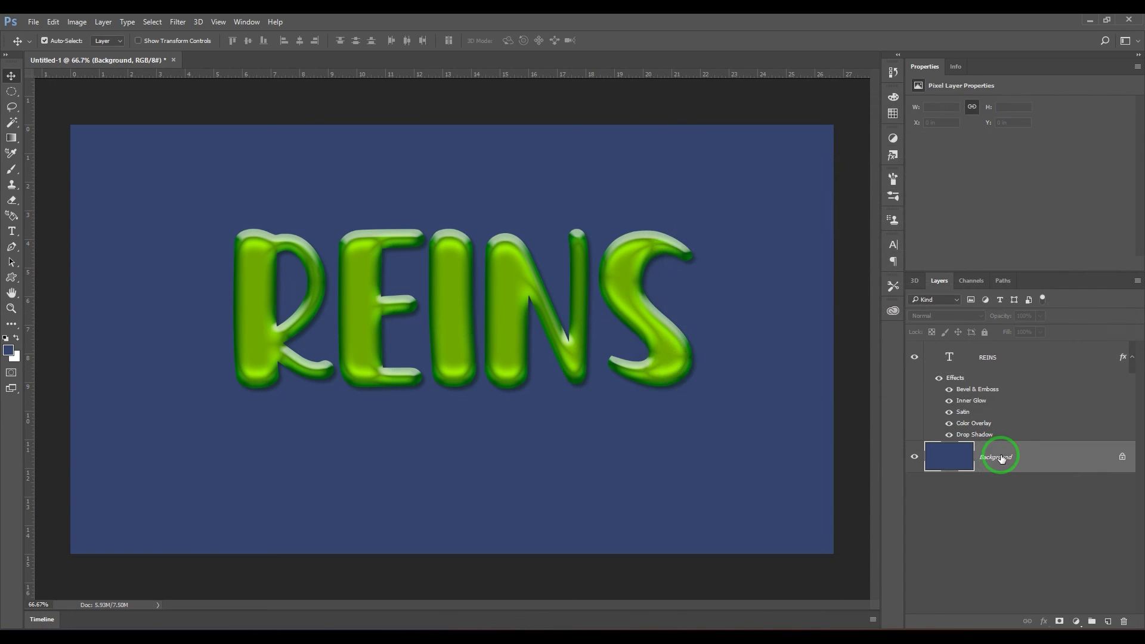
- Try filling the background with pale yellow, then with dark red
{"action": "left_click", "coordinate": [14, 356]}
{"action": "left_click", "coordinate": [658, 191]}
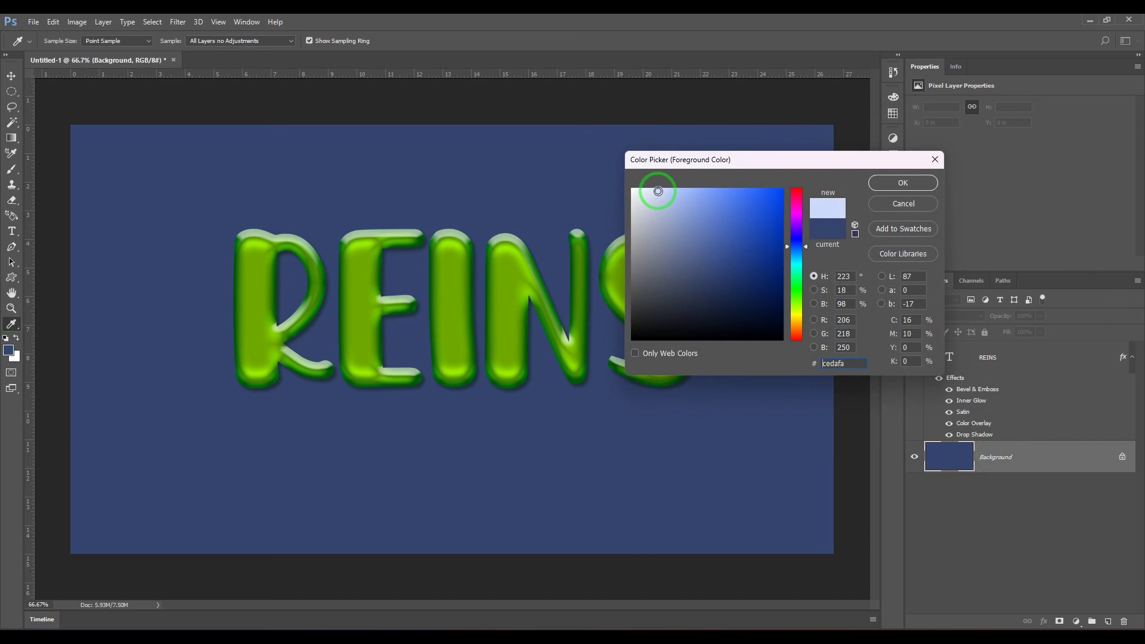
{"action": "left_click_drag", "start_coordinate": [657, 191], "coordinate": [666, 216]}
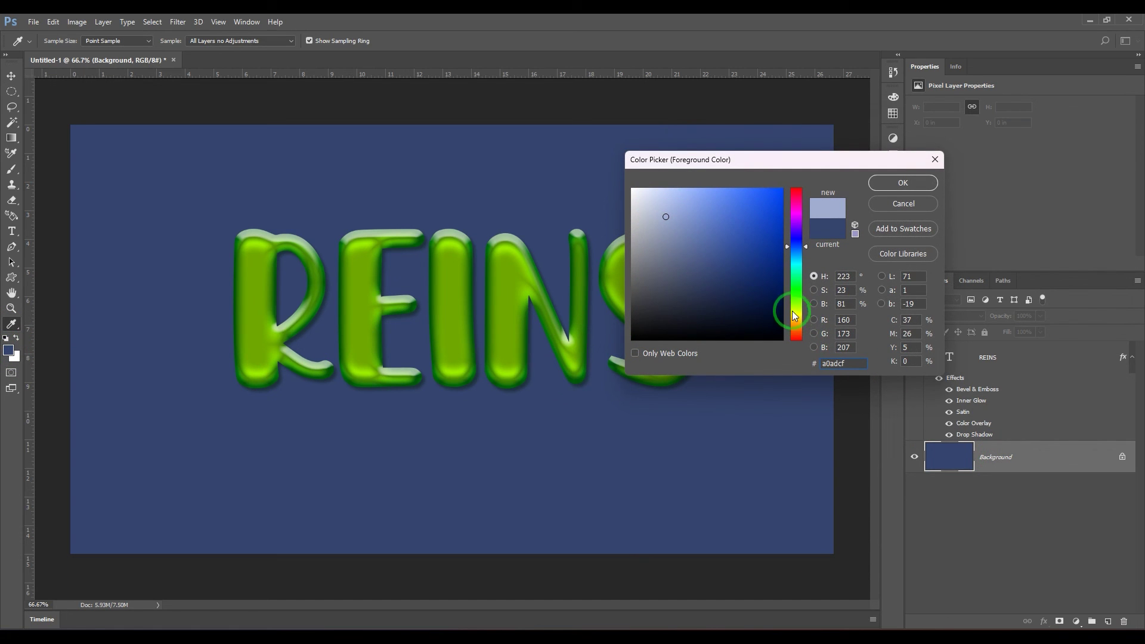
{"action": "left_click_drag", "start_coordinate": [789, 300], "coordinate": [797, 313]}
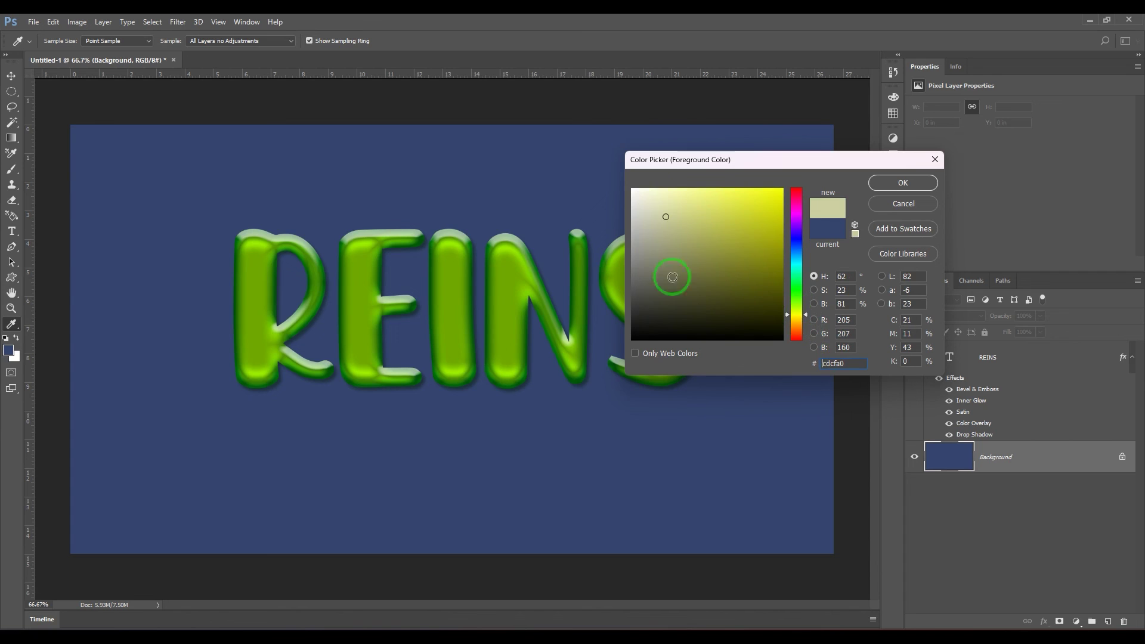
{"action": "left_click", "coordinate": [647, 219]}
{"action": "left_click", "coordinate": [895, 189]}
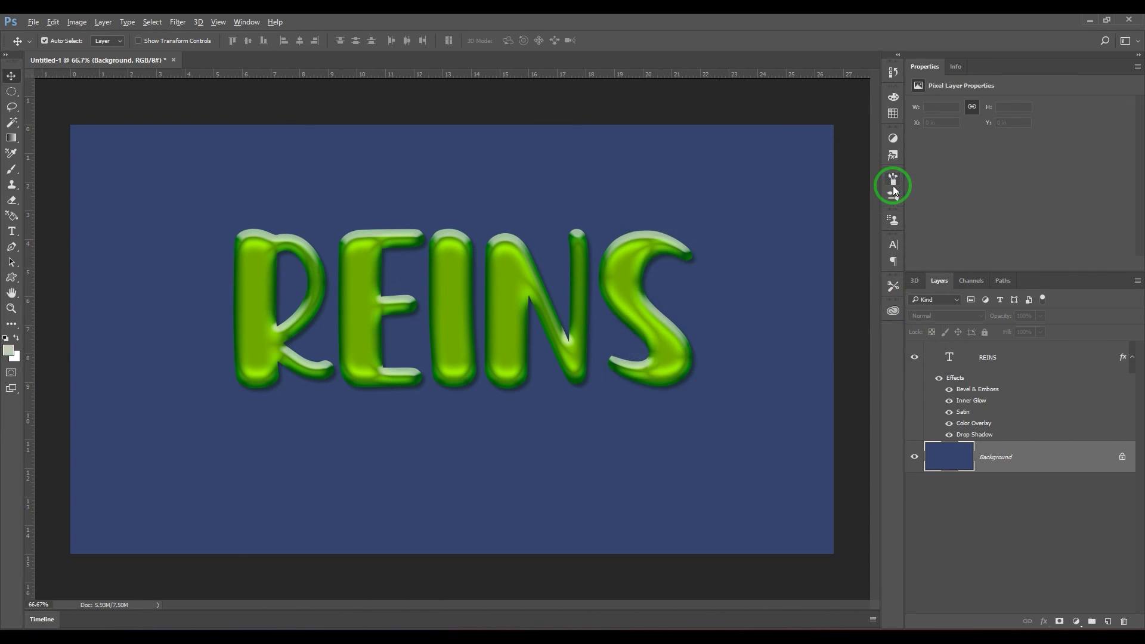
{"action": "key", "text": "alt+BackSpace"}
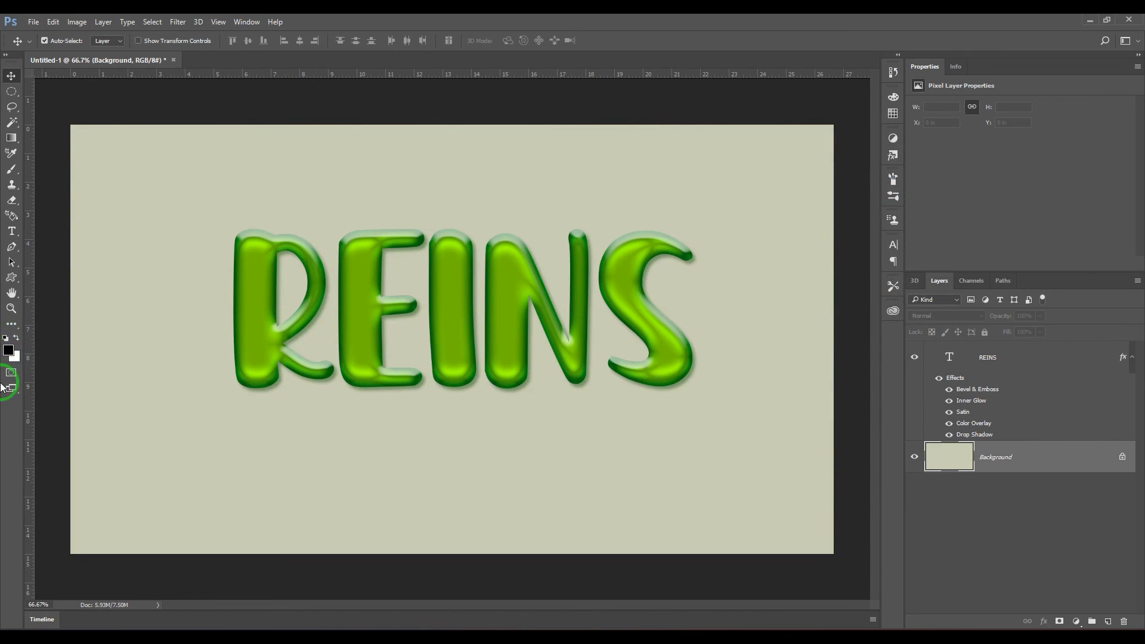
{"action": "left_click", "coordinate": [9, 350]}
{"action": "left_click_drag", "start_coordinate": [760, 282], "coordinate": [792, 295]}
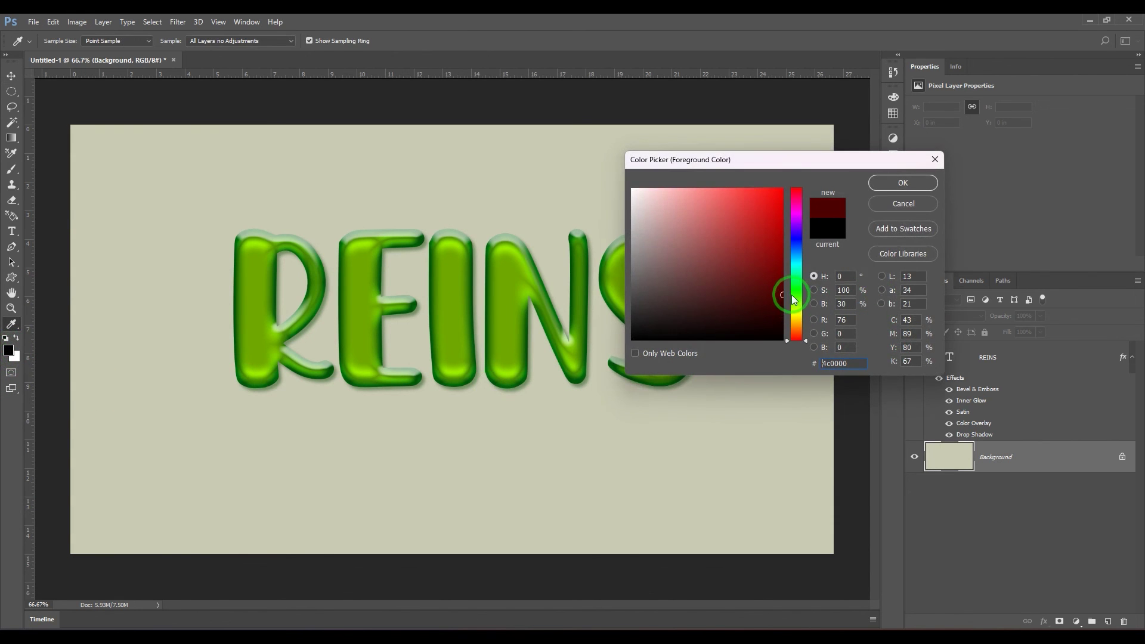
{"action": "left_click", "coordinate": [904, 181]}
{"action": "key", "text": "alt+BackSpace"}
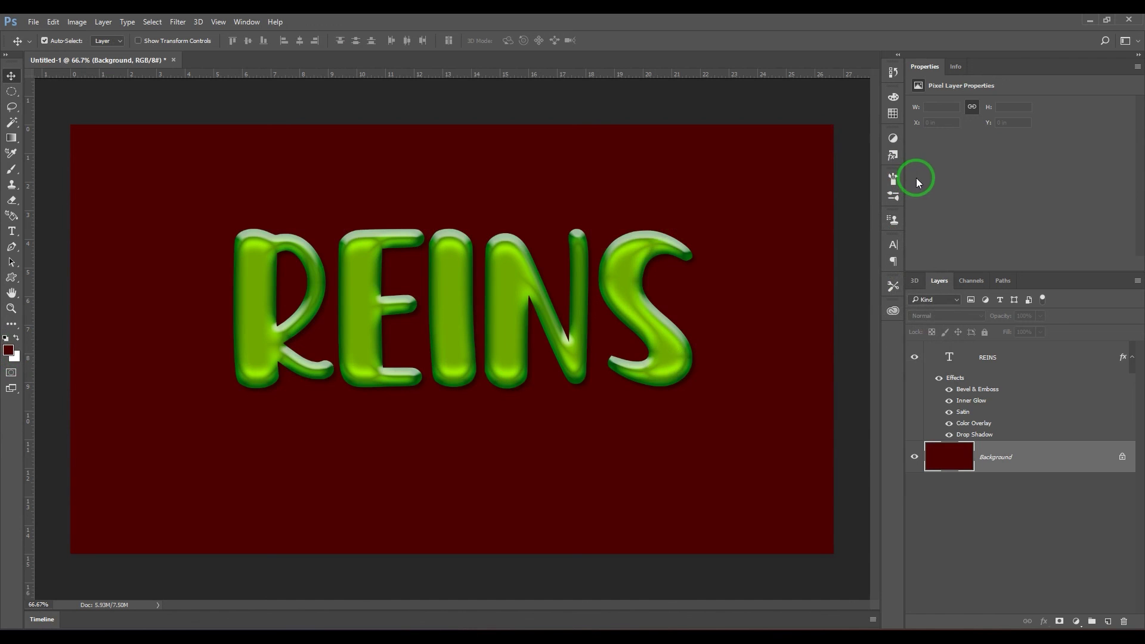
- Fill the background with dark blue-grey #2b2e3c and shift REINS up and left
{"action": "left_click", "coordinate": [8, 350]}
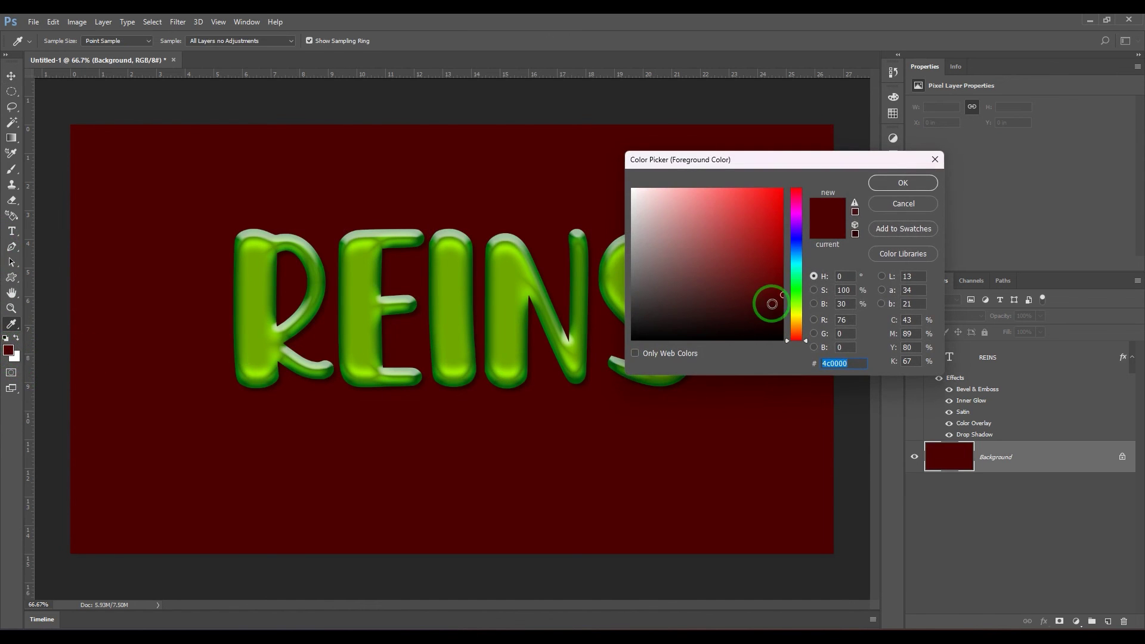
{"action": "left_click", "coordinate": [793, 245]}
{"action": "mouse_move", "coordinate": [734, 260]}
{"action": "left_mouse_down"}
{"action": "mouse_move", "coordinate": [683, 286]}
{"action": "mouse_move", "coordinate": [674, 304]}
{"action": "left_mouse_up"}
{"action": "left_click", "coordinate": [916, 185]}
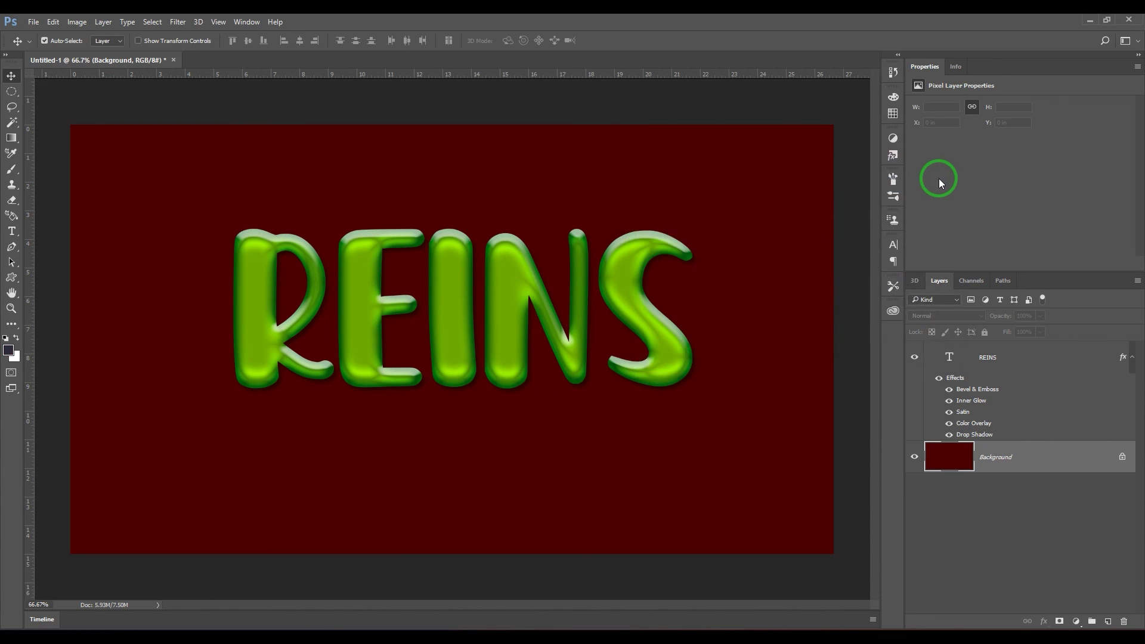
{"action": "key", "text": "alt+BackSpace"}
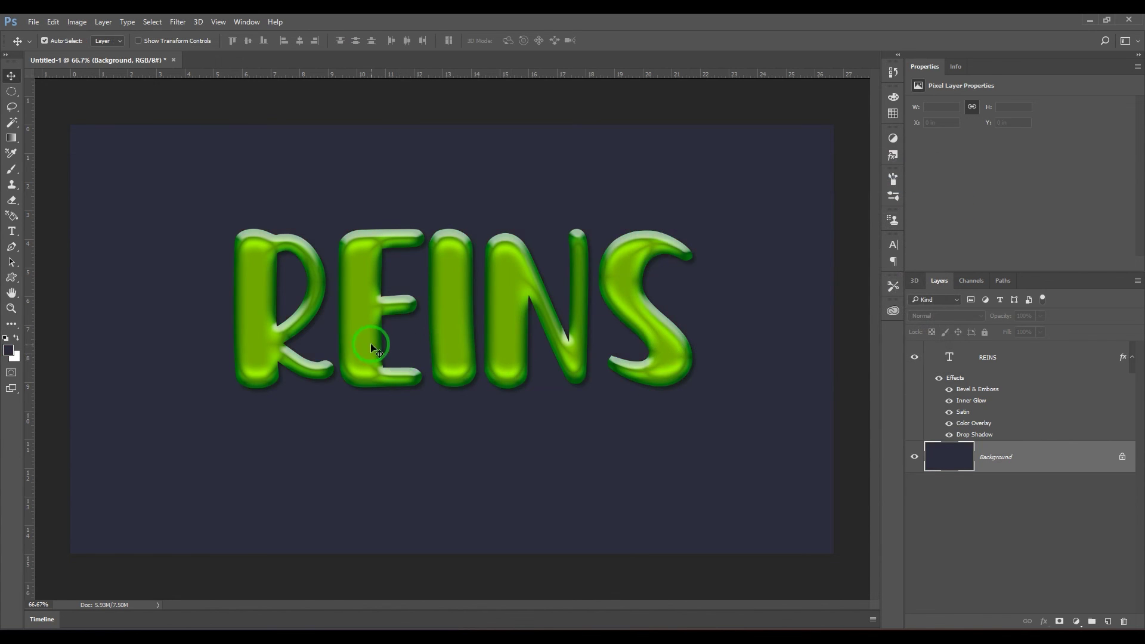
{"action": "left_click_drag", "start_coordinate": [365, 336], "coordinate": [346, 274]}
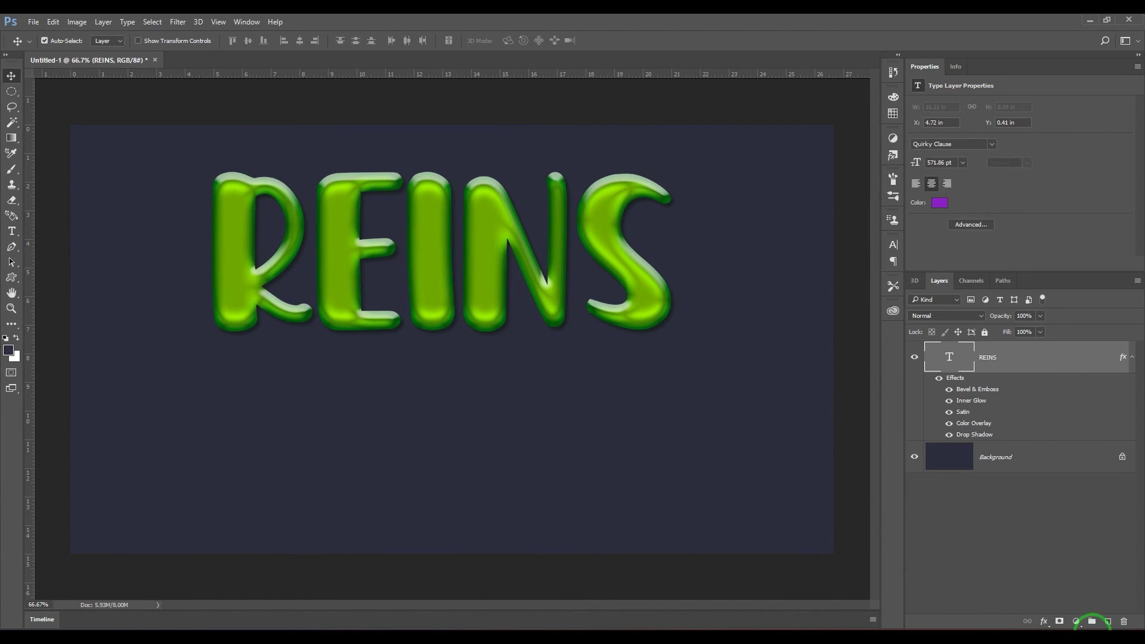
- Create Layer 1 above REINS and paste REINS's copied layer style onto it
{"action": "left_click", "coordinate": [1098, 627]}
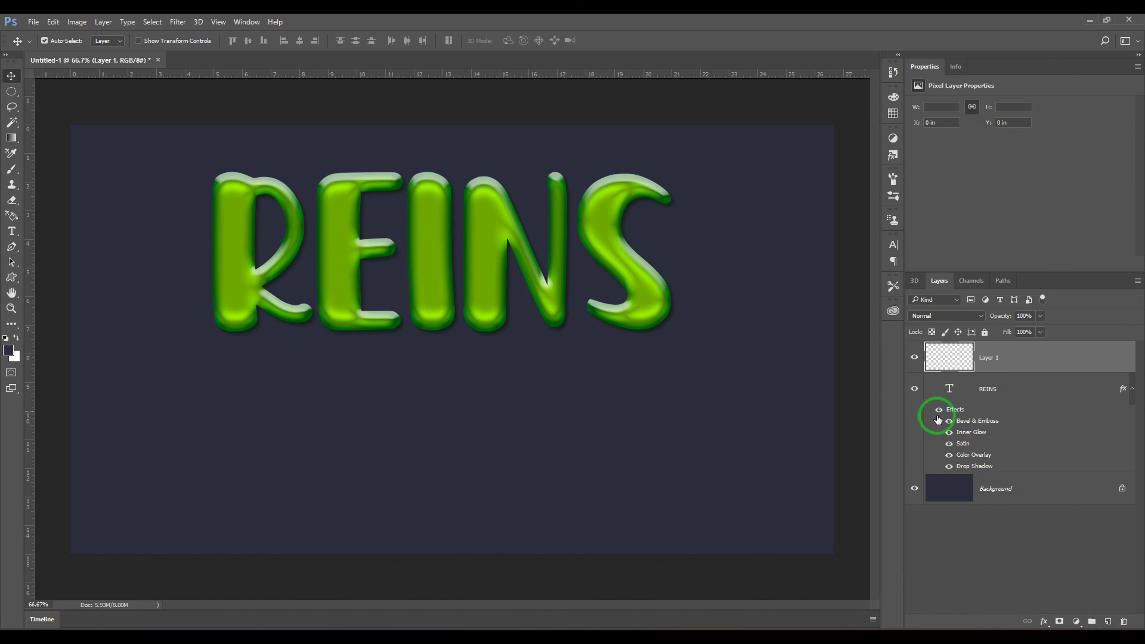
{"action": "left_click", "coordinate": [1008, 392]}
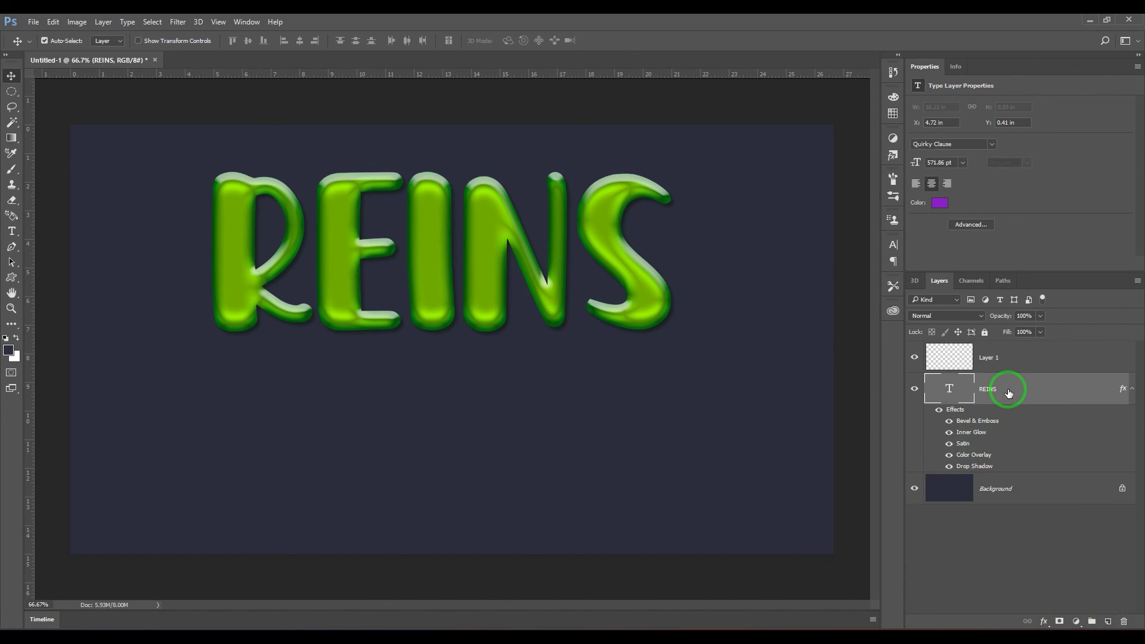
{"action": "right_click", "coordinate": [1008, 393]}
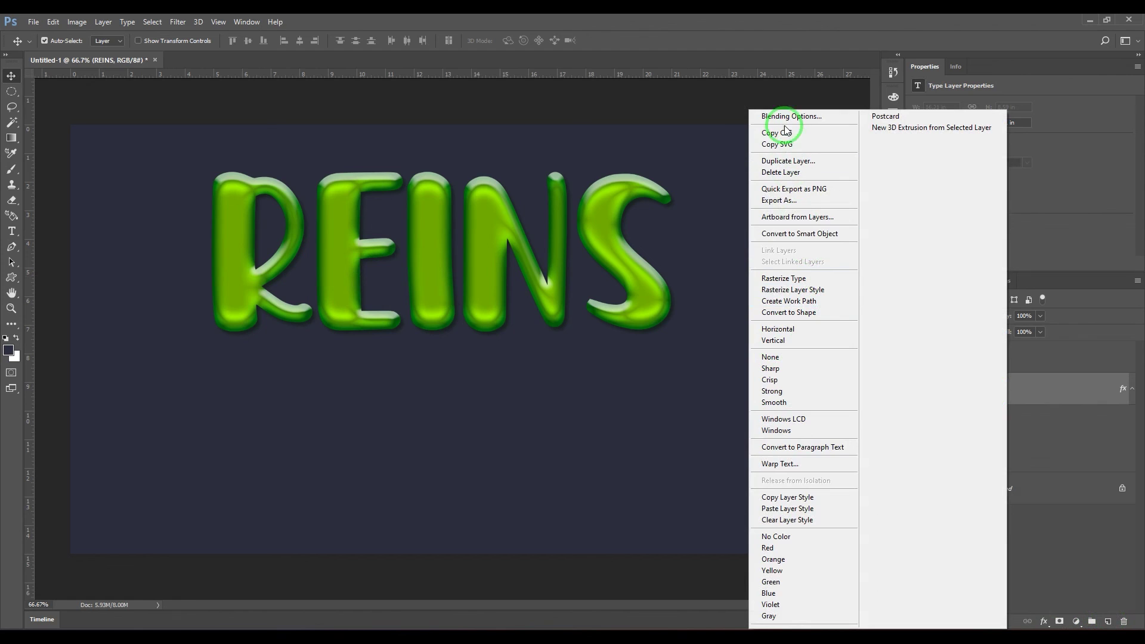
{"action": "left_click", "coordinate": [814, 497]}
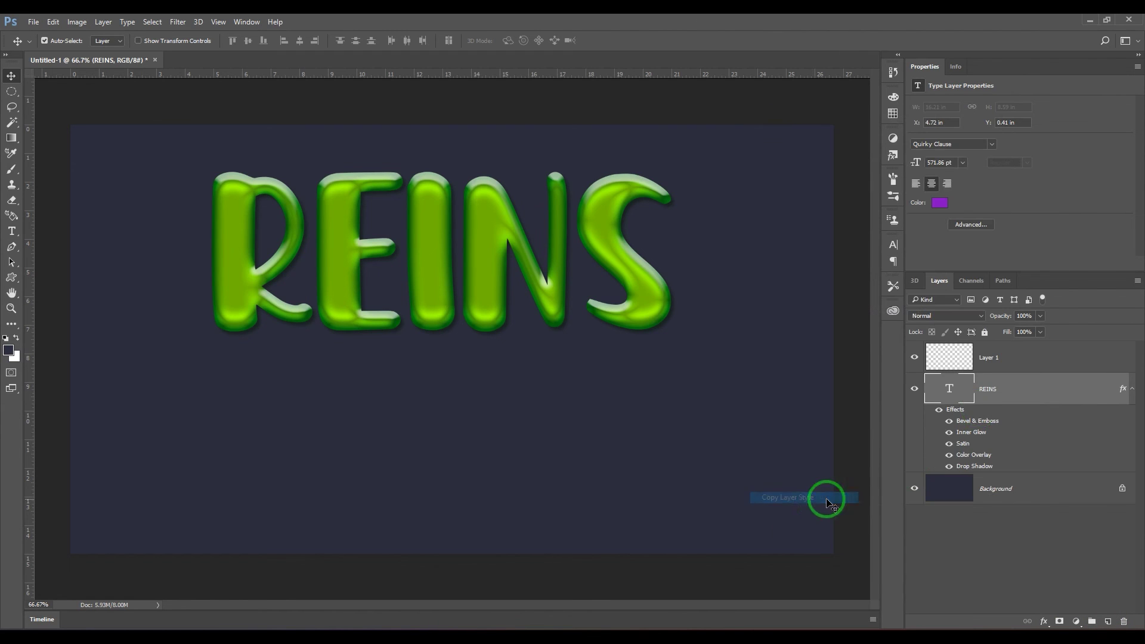
{"action": "left_click", "coordinate": [1009, 355]}
{"action": "right_click", "coordinate": [1006, 352]}
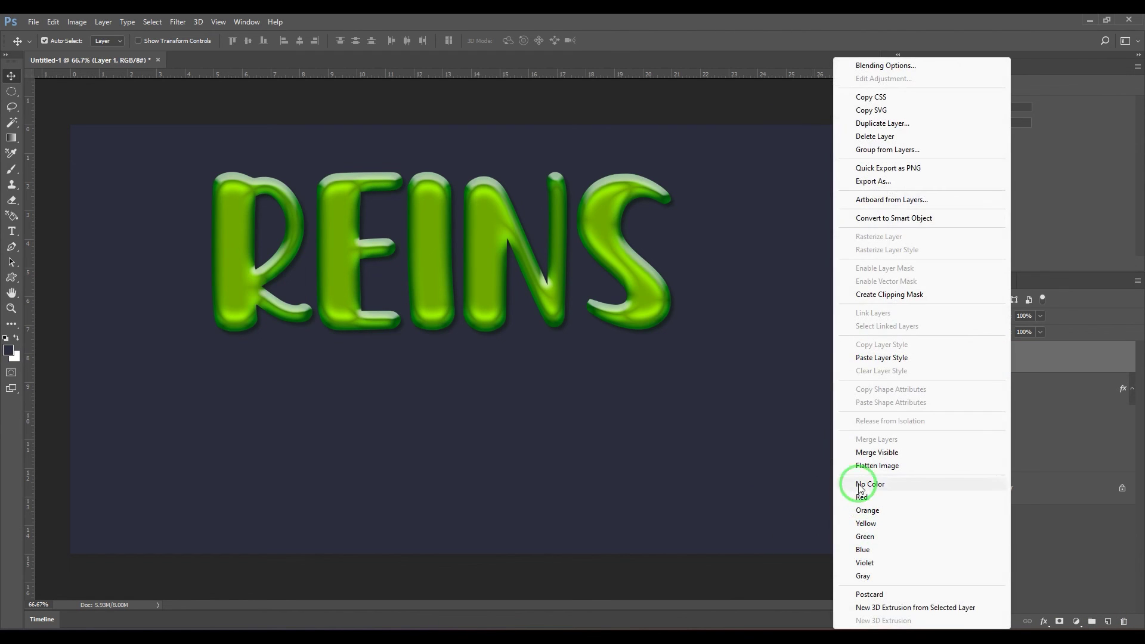
{"action": "left_click", "coordinate": [886, 357]}
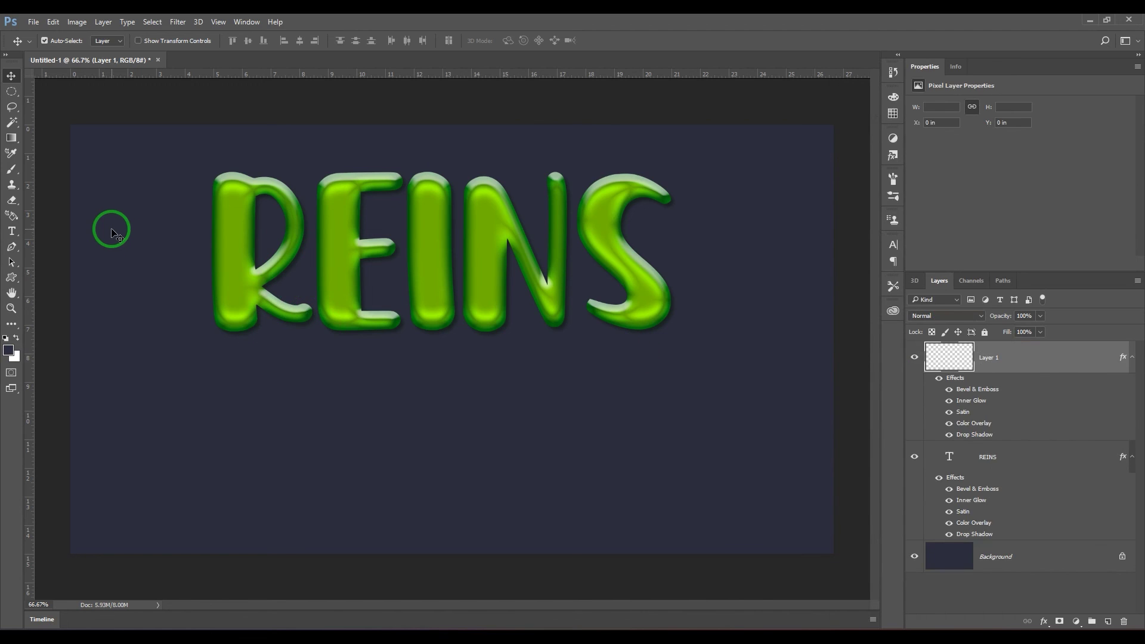
- Switch to the Brush tool and undo a trial wavy stroke
{"action": "left_click", "coordinate": [11, 169]}
{"action": "mouse_move", "coordinate": [120, 444]}
{"action": "left_mouse_down"}
{"action": "mouse_move", "coordinate": [147, 427]}
{"action": "mouse_move", "coordinate": [404, 452]}
{"action": "mouse_move", "coordinate": [441, 374]}
{"action": "mouse_move", "coordinate": [392, 438]}
{"action": "mouse_move", "coordinate": [569, 435]}
{"action": "mouse_move", "coordinate": [521, 409]}
{"action": "mouse_move", "coordinate": [655, 472]}
{"action": "mouse_move", "coordinate": [654, 390]}
{"action": "mouse_move", "coordinate": [695, 480]}
{"action": "mouse_move", "coordinate": [690, 352]}
{"action": "mouse_move", "coordinate": [645, 463]}
{"action": "left_mouse_up"}
{"action": "key", "text": "ctrl+z"}
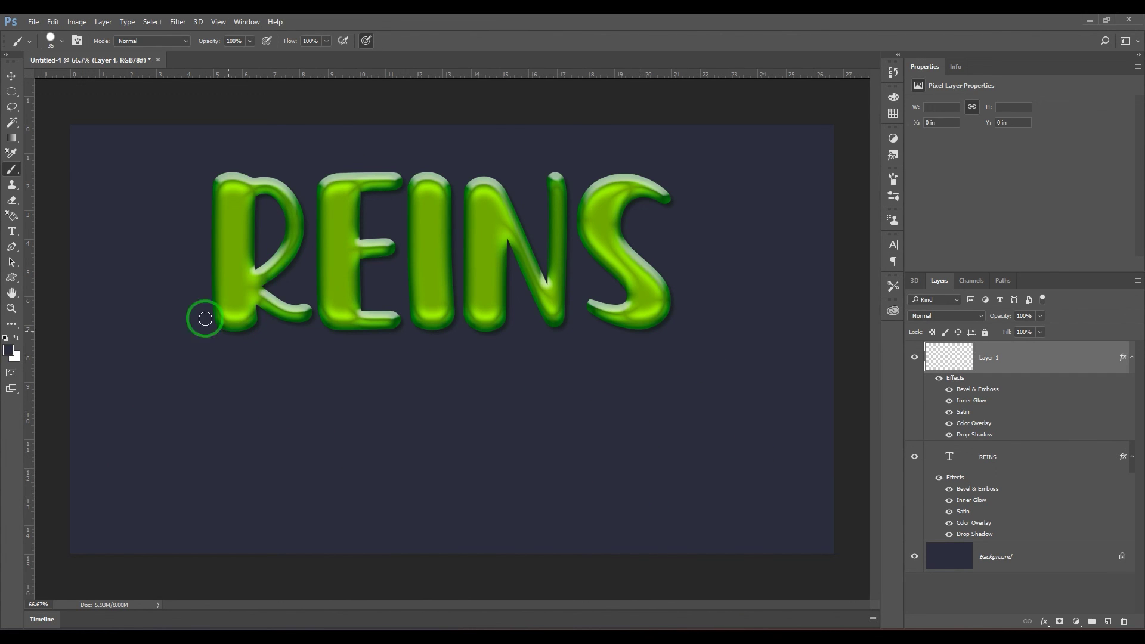
- Choose the arrow brush preset, shrink it to 70 px, and undo the test arrow strokes
{"action": "left_click", "coordinate": [53, 39]}
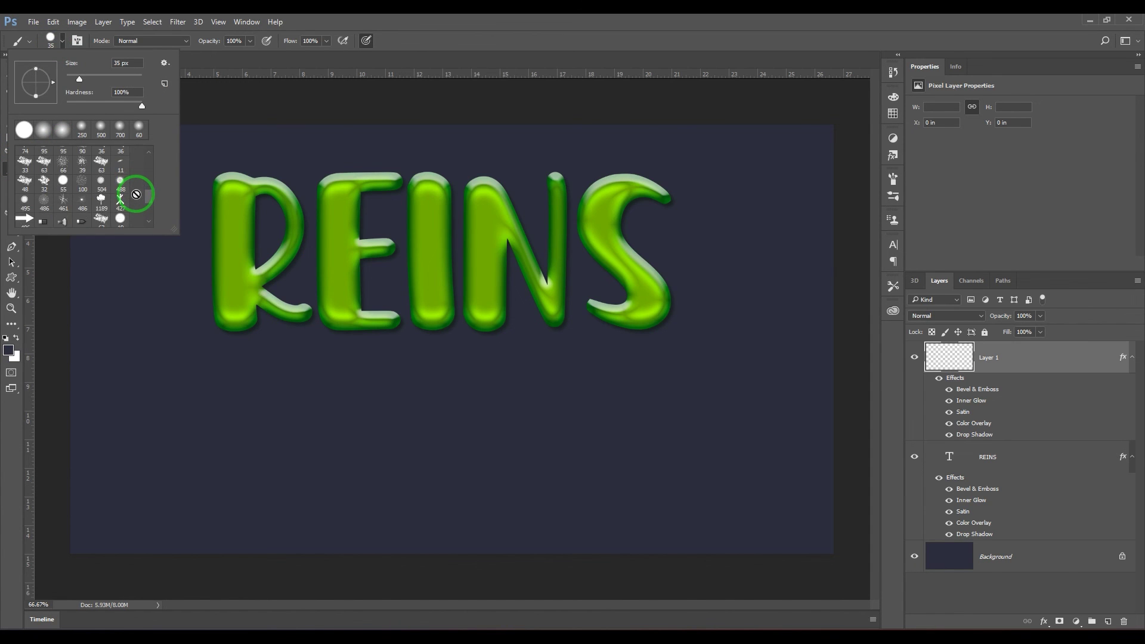
{"action": "left_click", "coordinate": [25, 187]}
{"action": "left_click", "coordinate": [153, 400]}
{"action": "mouse_move", "coordinate": [197, 397]}
{"action": "left_mouse_down"}
{"action": "mouse_move", "coordinate": [470, 432]}
{"action": "mouse_move", "coordinate": [734, 411]}
{"action": "left_mouse_up"}
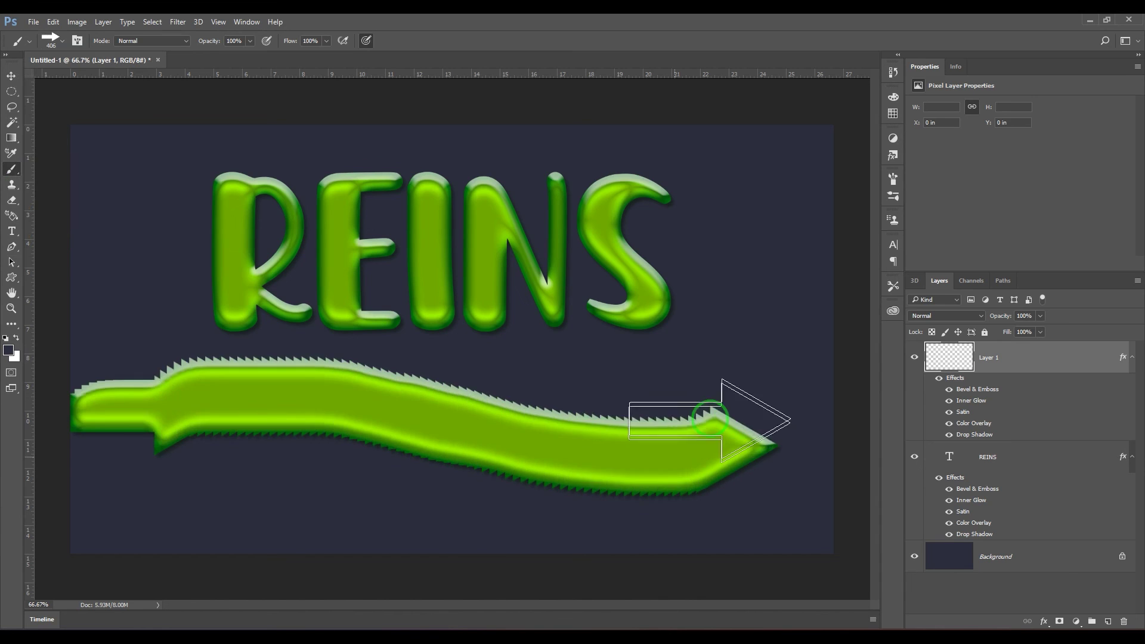
{"action": "key", "text": "ctrl+z"}
{"action": "key", "text": "bracketleft"}
{"action": "key", "text": "bracketleft"}
{"action": "key", "text": "bracketleft"}
{"action": "key", "text": "bracketleft"}
{"action": "key", "text": "bracketleft"}
{"action": "key", "text": "bracketleft"}
{"action": "key", "text": "bracketleft"}
{"action": "key", "text": "bracketleft"}
{"action": "key", "text": "bracketleft"}
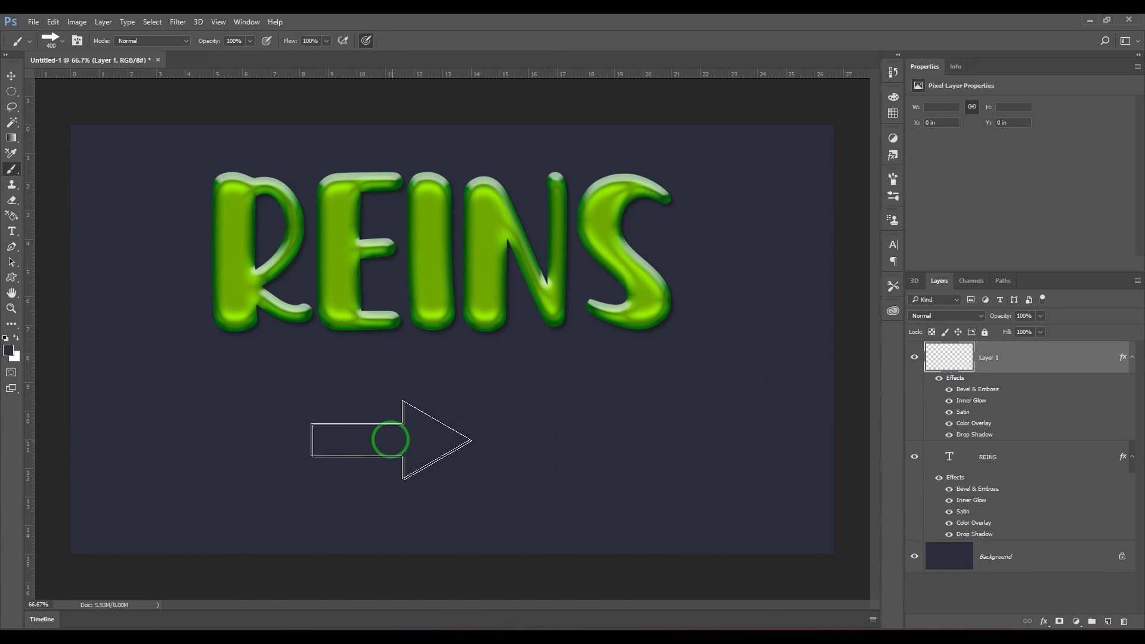
{"action": "left_click", "coordinate": [128, 415]}
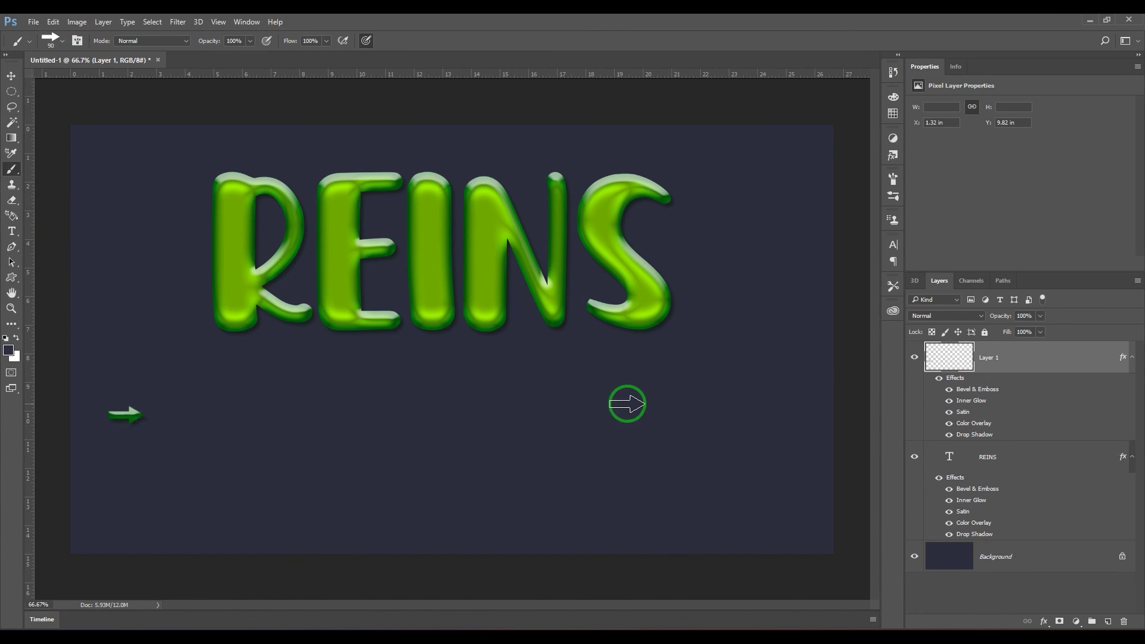
{"action": "left_click", "coordinate": [694, 408], "text": "shift"}
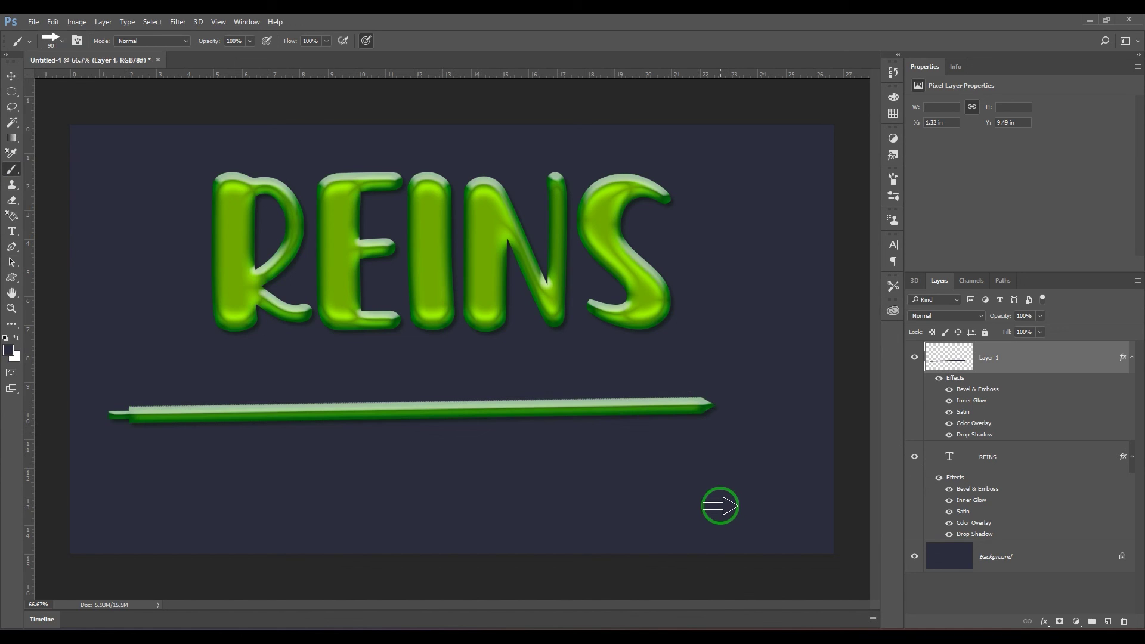
{"action": "key", "text": "ctrl+alt+z"}
{"action": "key", "text": "ctrl+alt+z"}
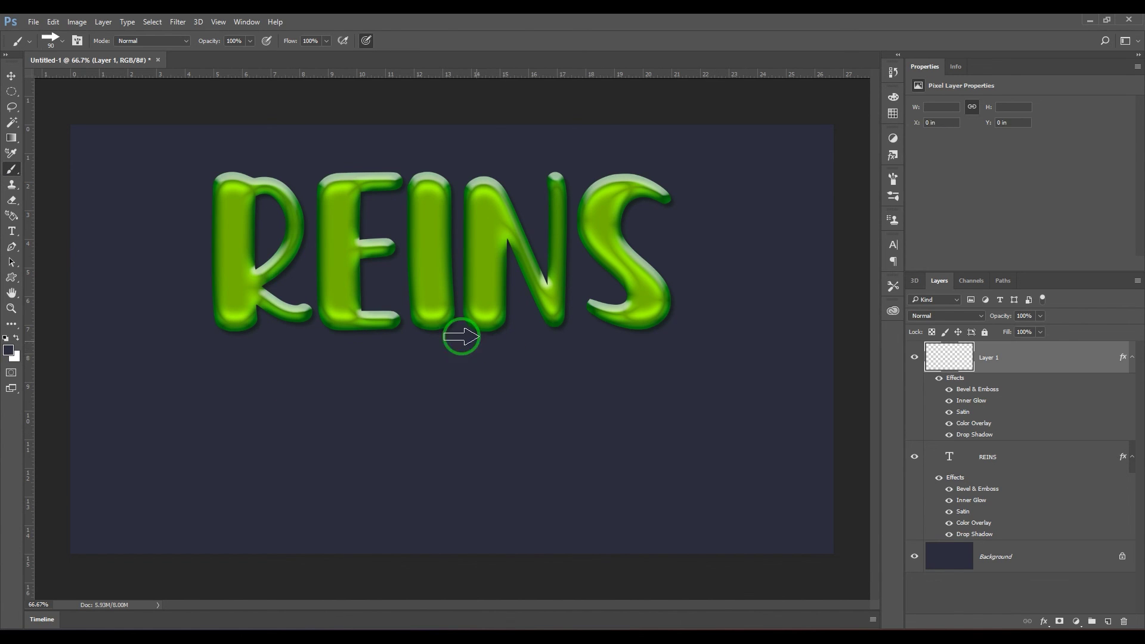
- Move REINS down-left and scale it to about 127% with Free Transform
{"action": "left_click", "coordinate": [12, 77]}
{"action": "left_click_drag", "start_coordinate": [245, 258], "coordinate": [214, 357]}
{"action": "key", "text": "ctrl+t"}
{"action": "left_click_drag", "start_coordinate": [644, 209], "coordinate": [735, 171]}
{"action": "left_click_drag", "start_coordinate": [188, 460], "coordinate": [153, 478]}
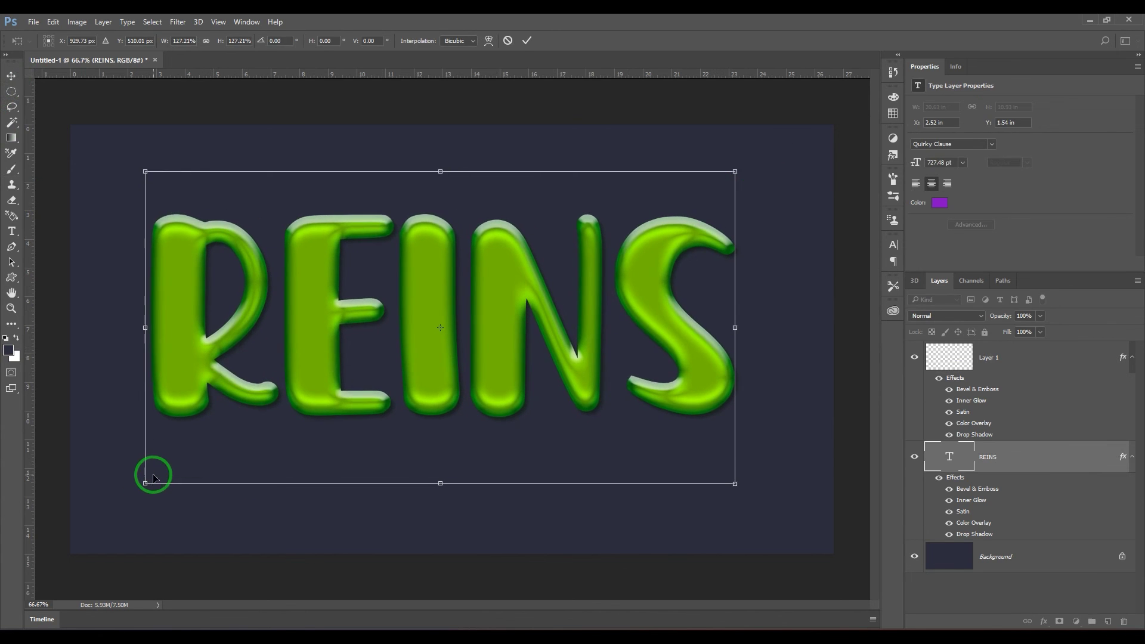
{"action": "key", "text": "Return"}
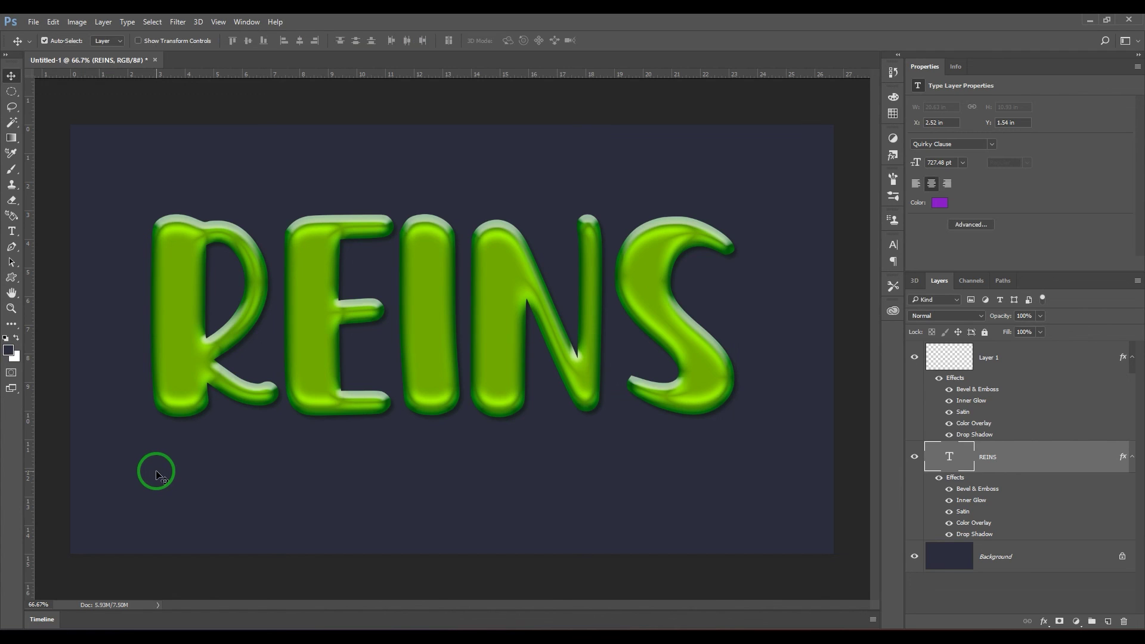